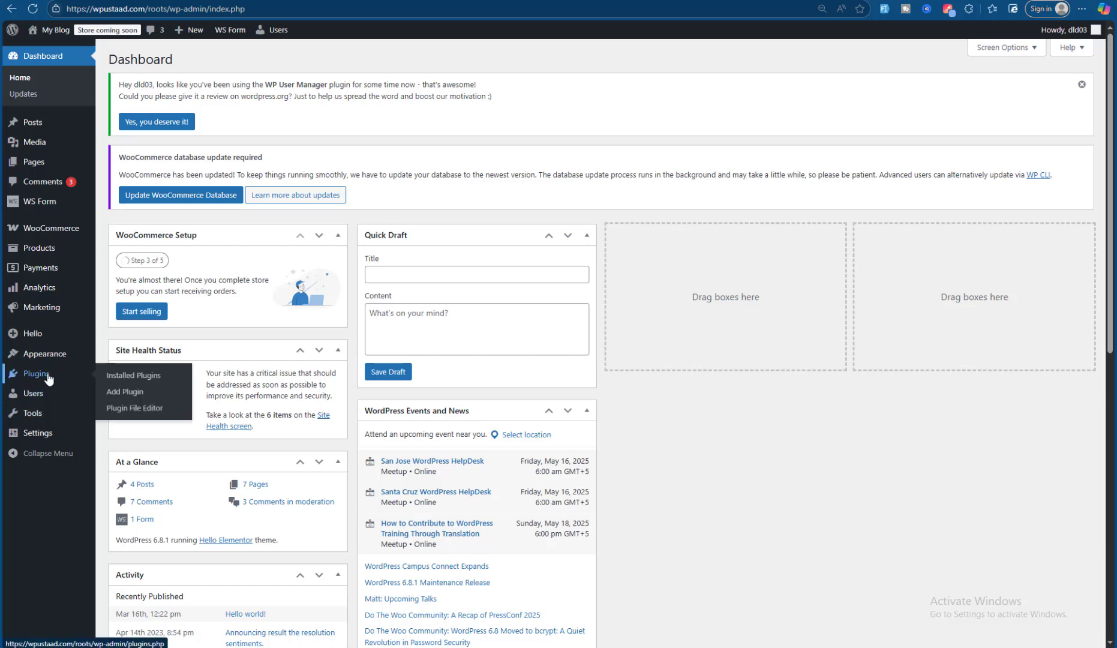
Step: Open the WP User Manager documentation from the active plugins list in a new tab and look through its addons and Getting Started topics
left_click(46, 375)
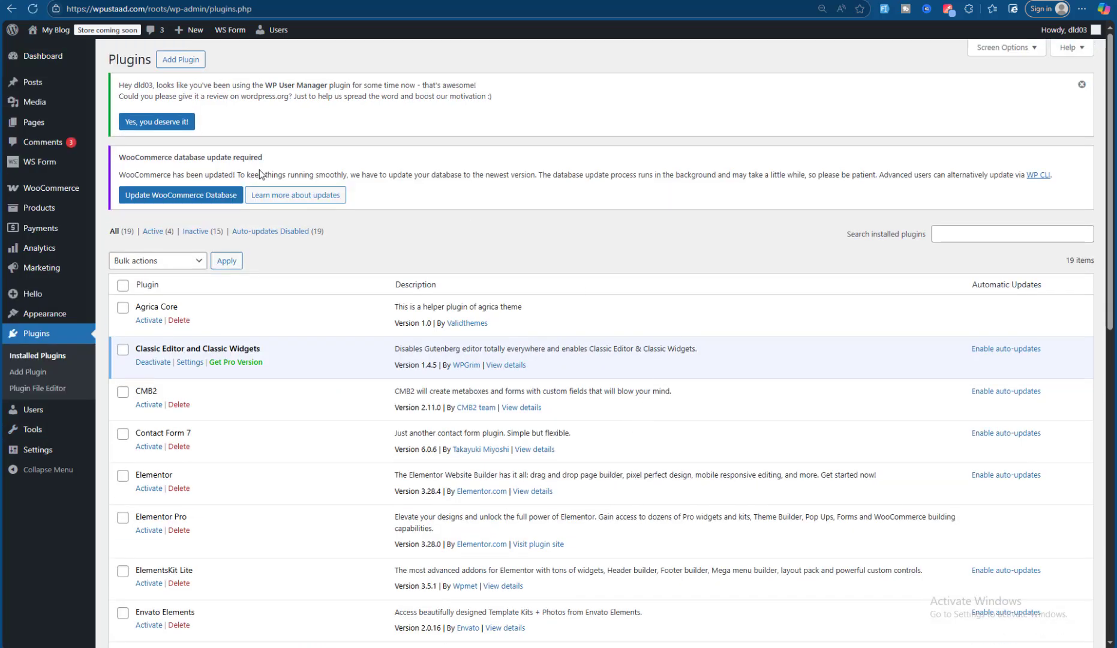
left_click(156, 232)
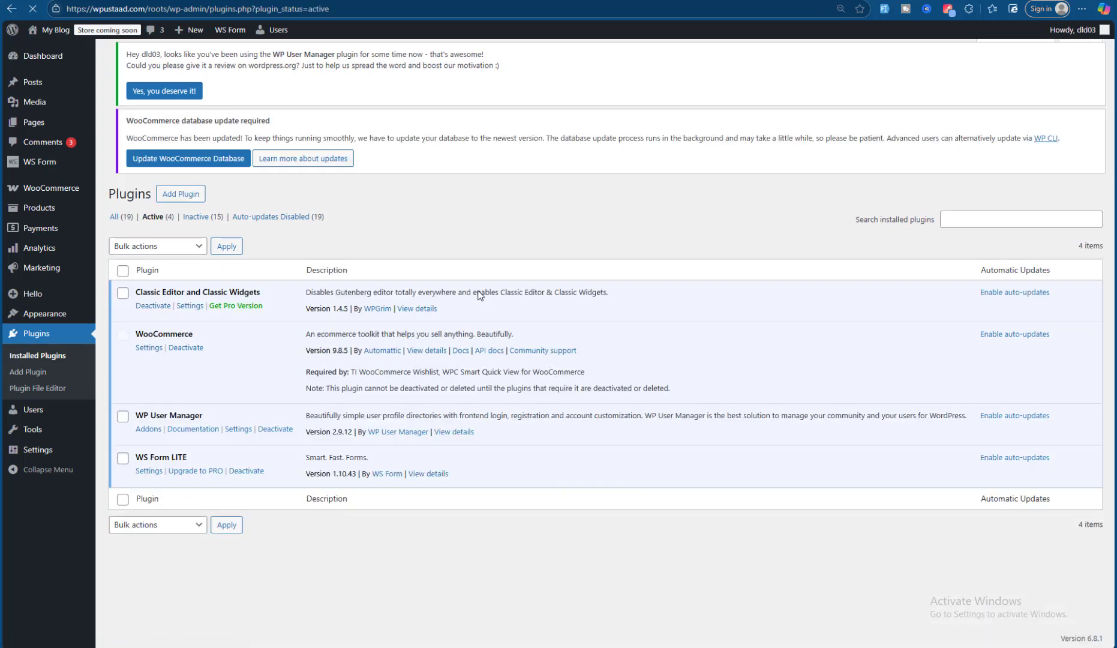
right_click(204, 445)
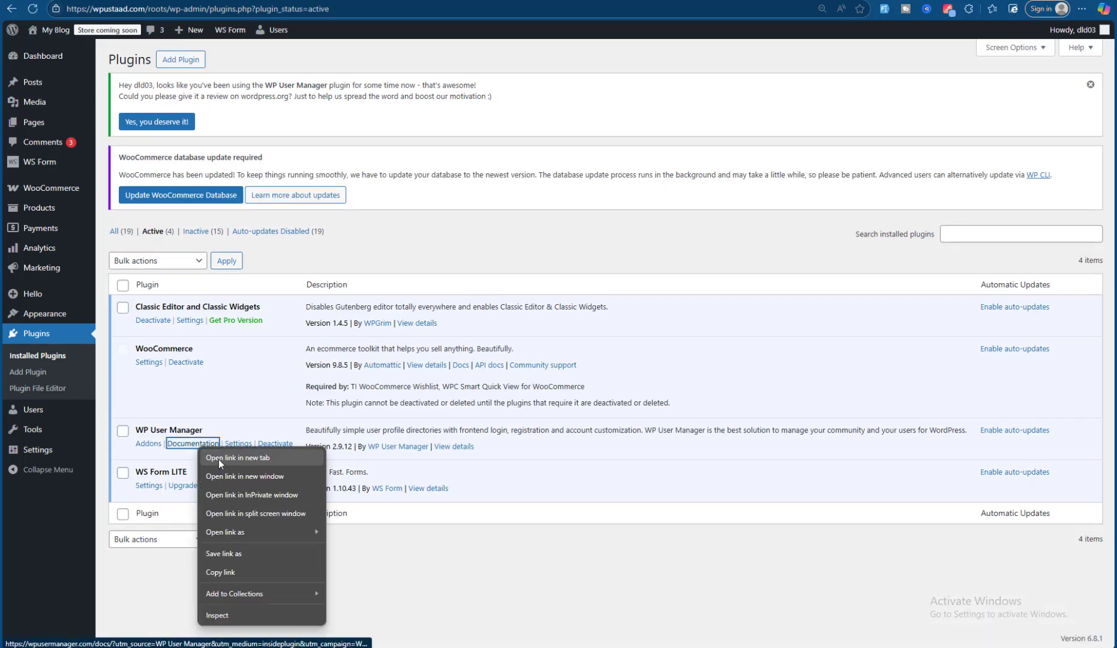
left_click(222, 461)
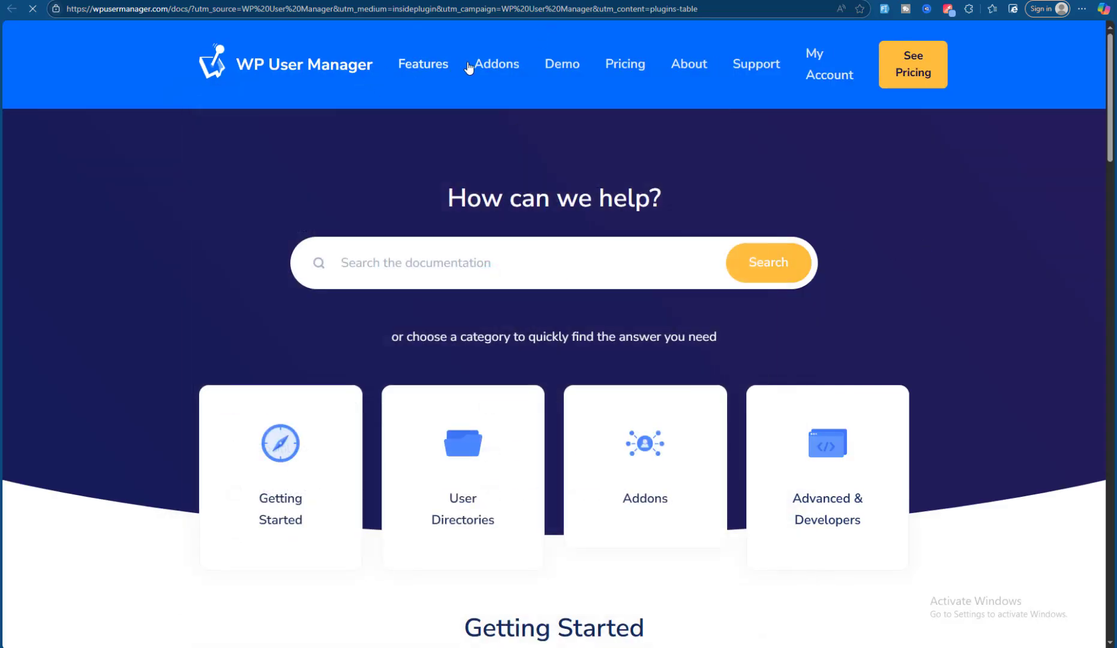
mouse_move(489, 63)
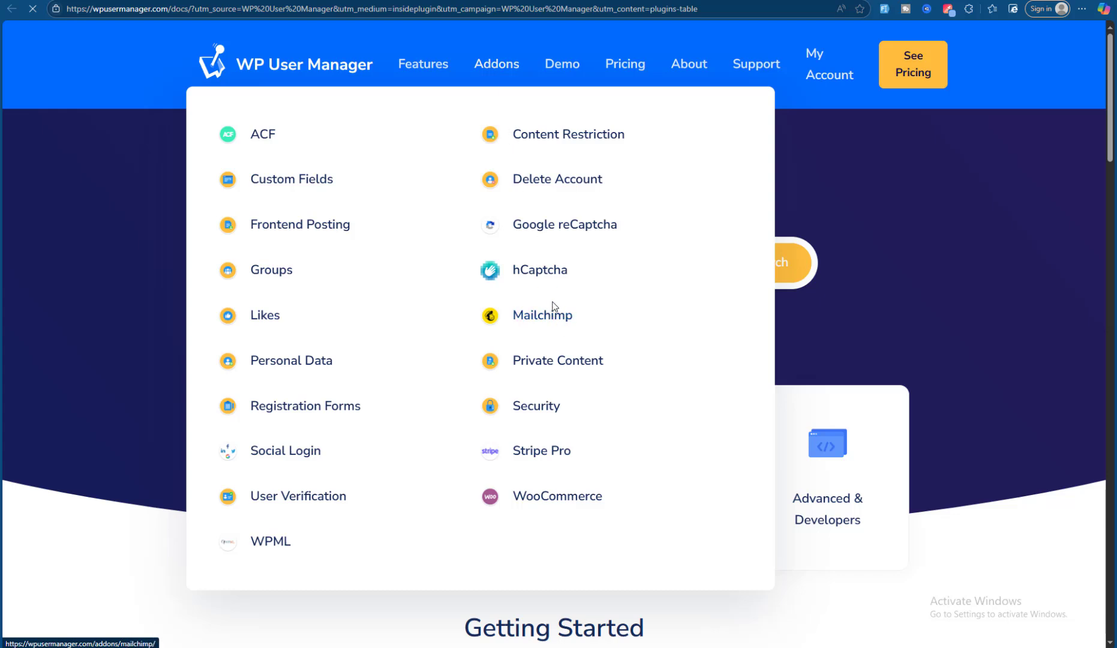
scroll(1059, 175, "down", 6)
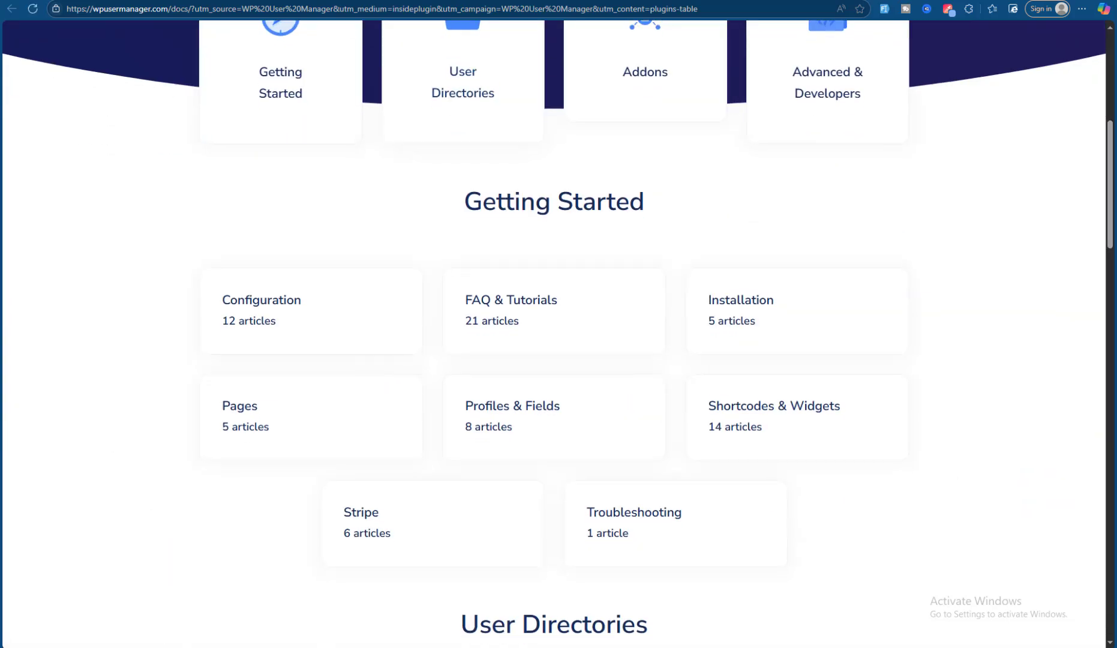
left_click(354, 0)
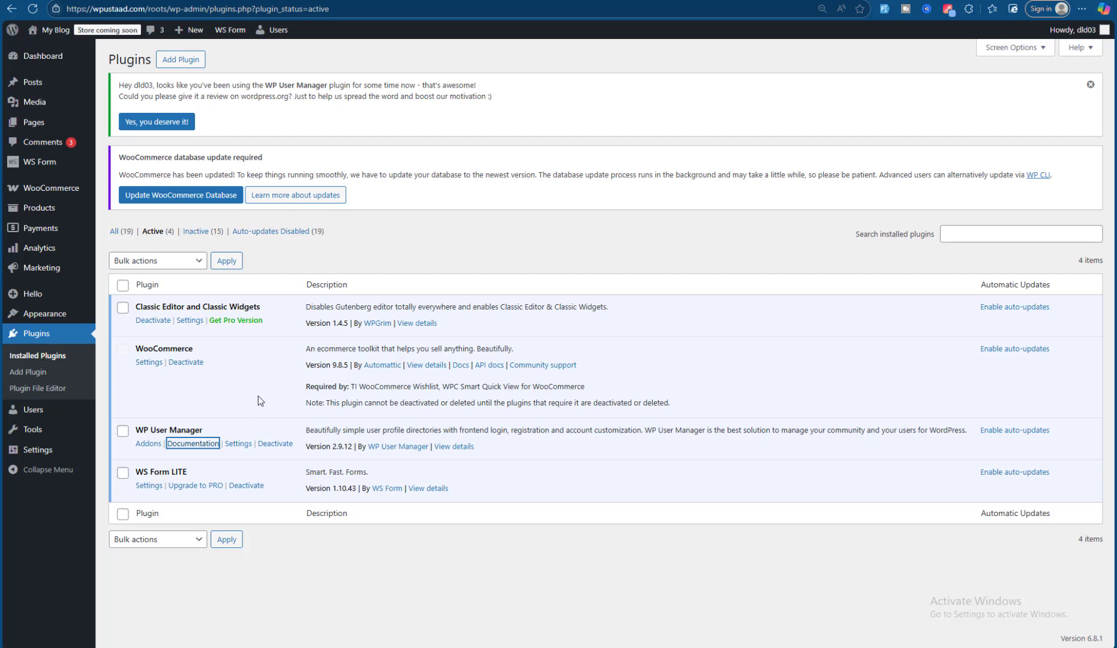
Step: Open the WP User Manager settings and review the general page assignments and the login settings
left_click(238, 443)
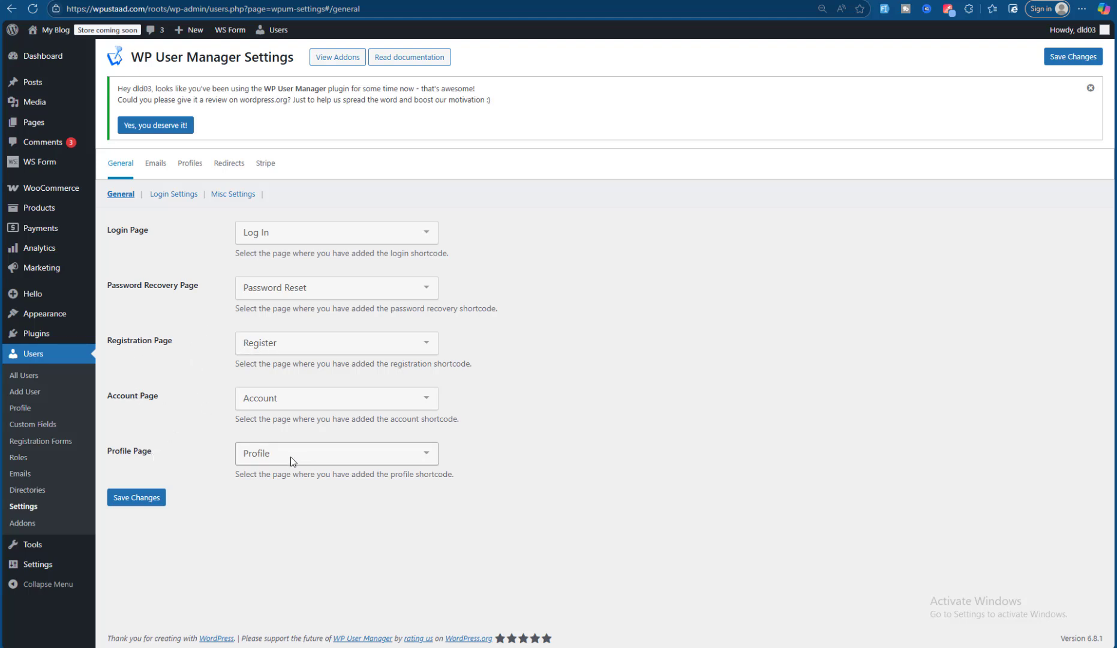
left_click(173, 193)
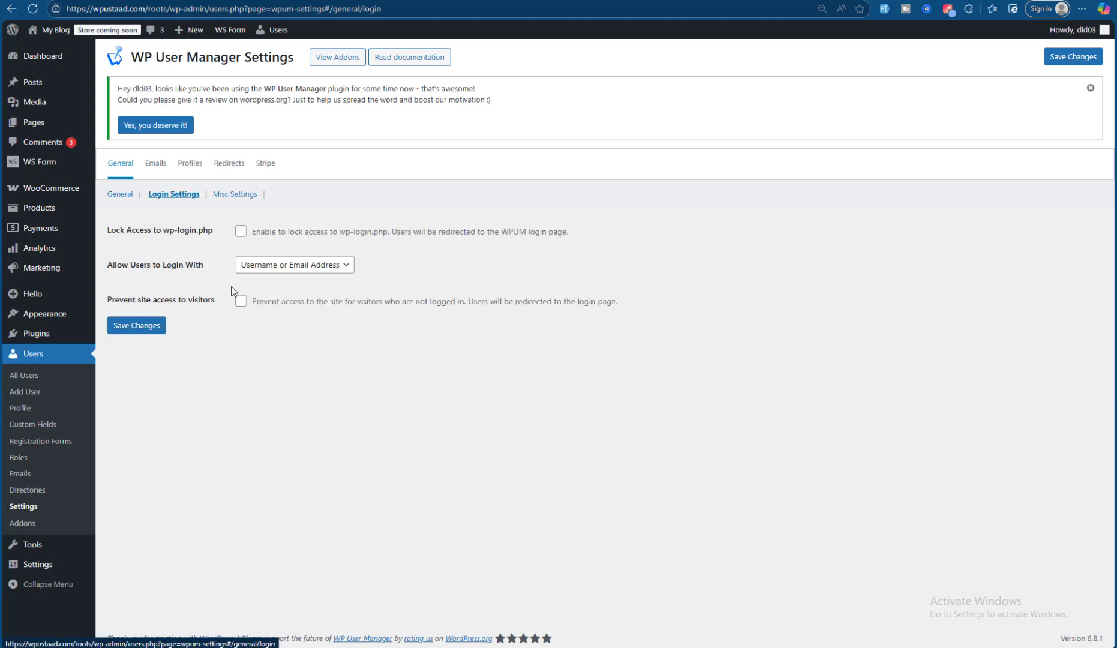
left_click(120, 195)
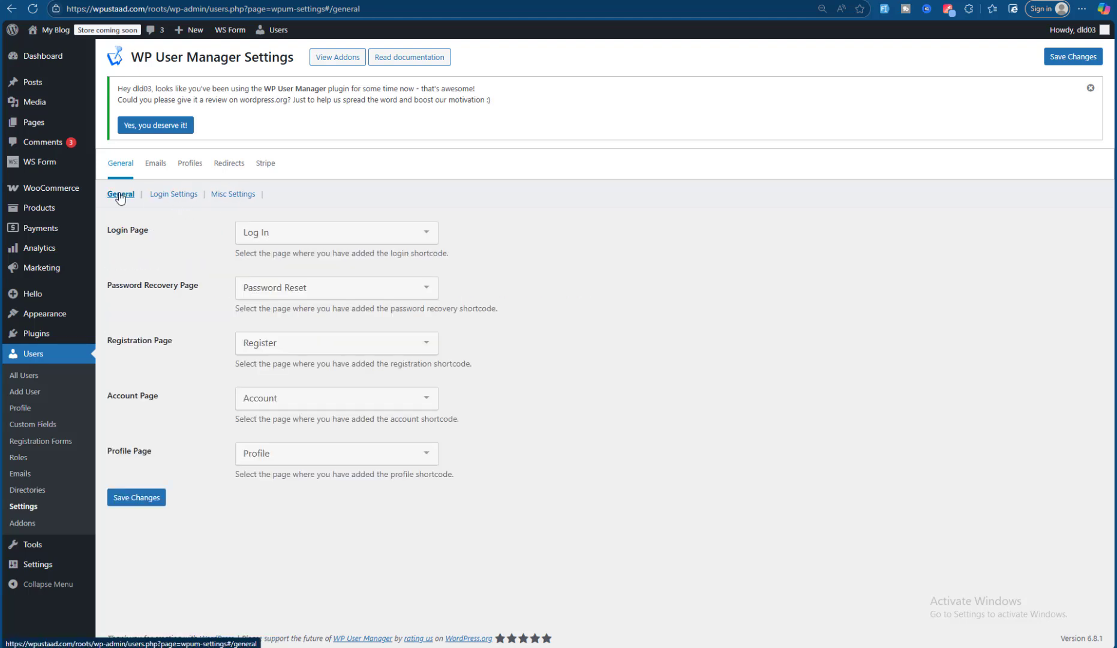
Step: Open the live Account page in a new tab from the site's list of pages
left_click(34, 122)
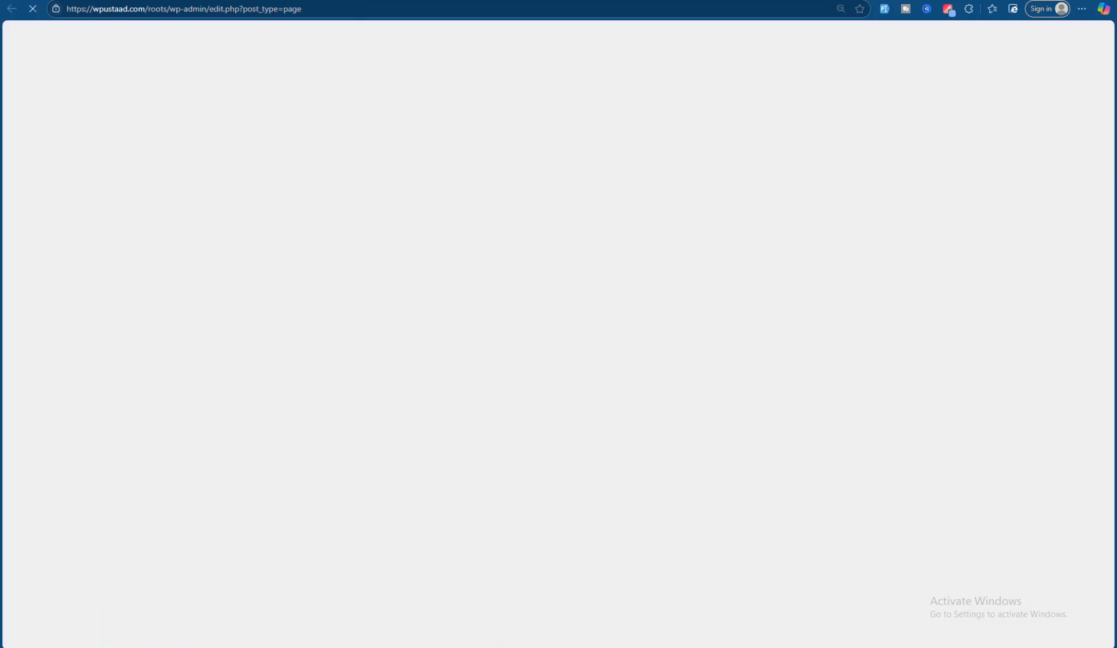
mouse_move(174, 252)
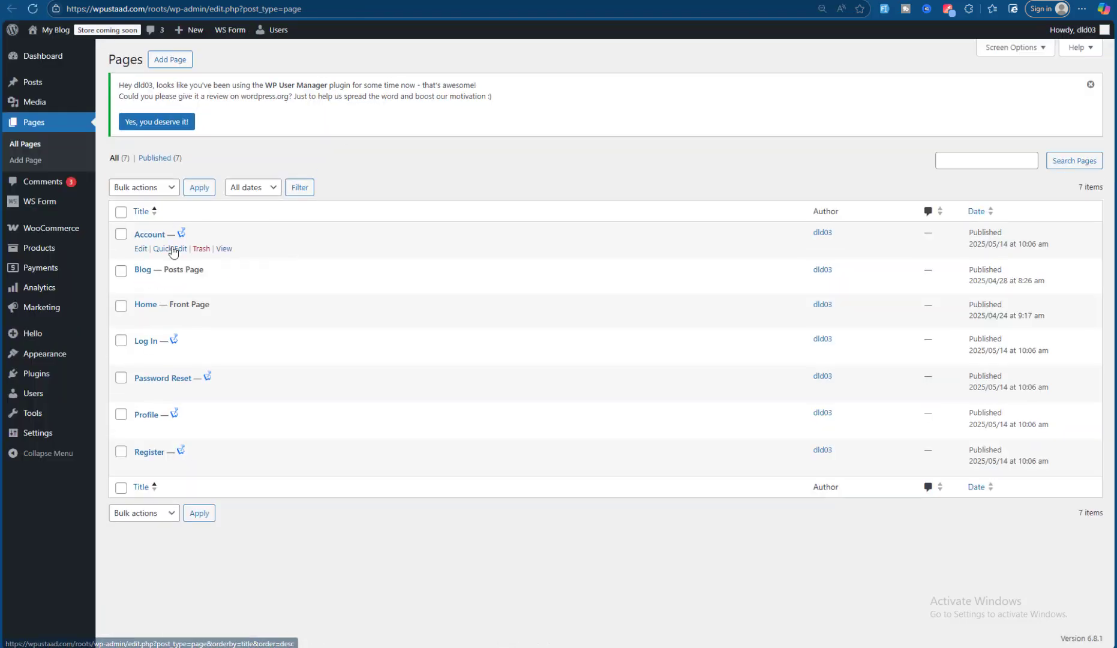
right_click(228, 250)
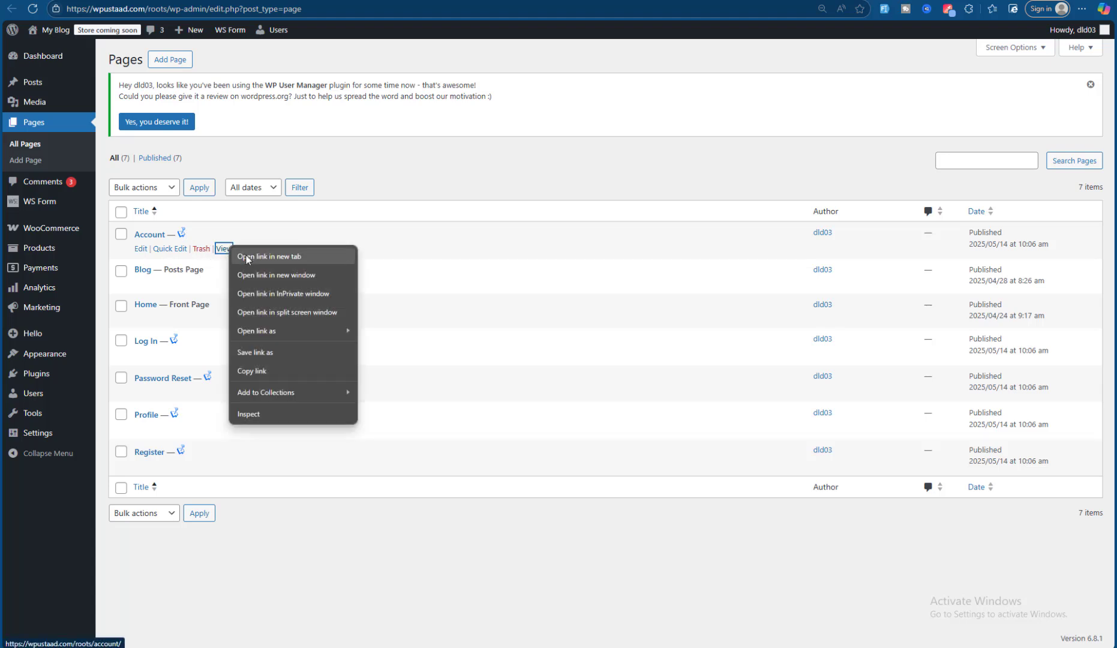
left_click(252, 253)
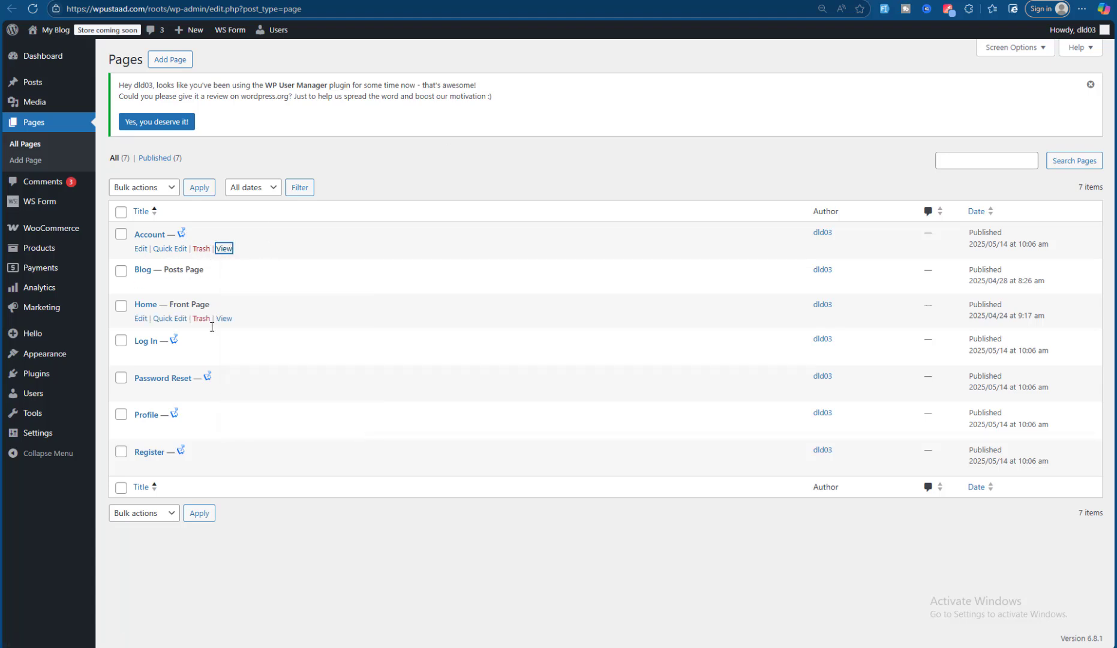
key("ctrl+Tab")
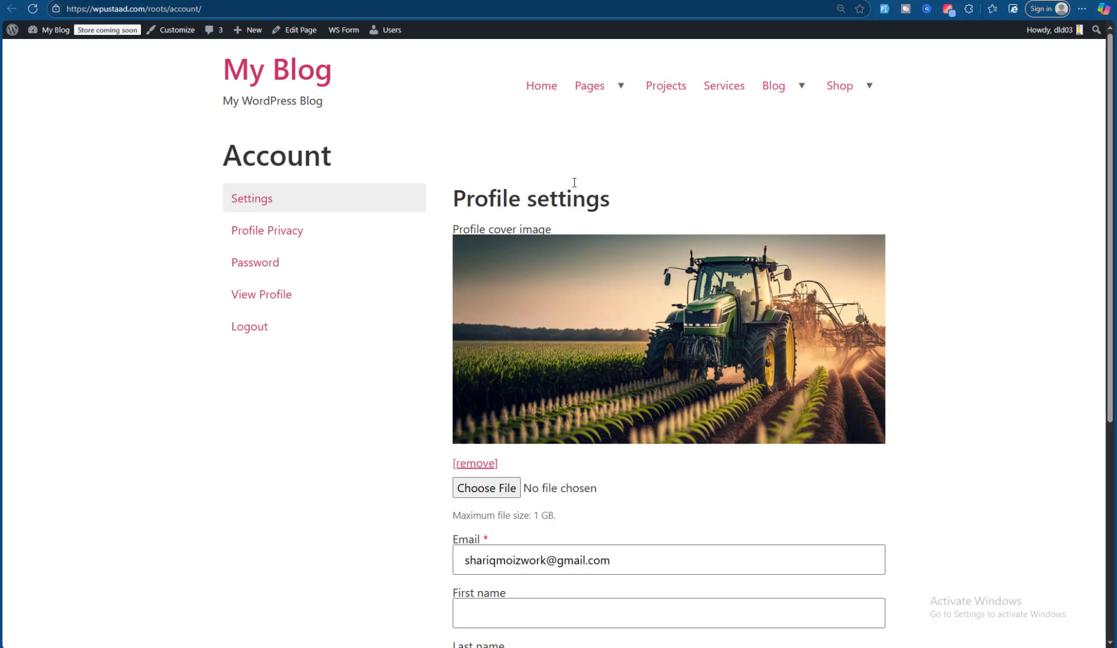
Step: Open the Account page's address in an InPrivate window to view it as a logged-out visitor, and return to the logged-in window
left_click(495, 5)
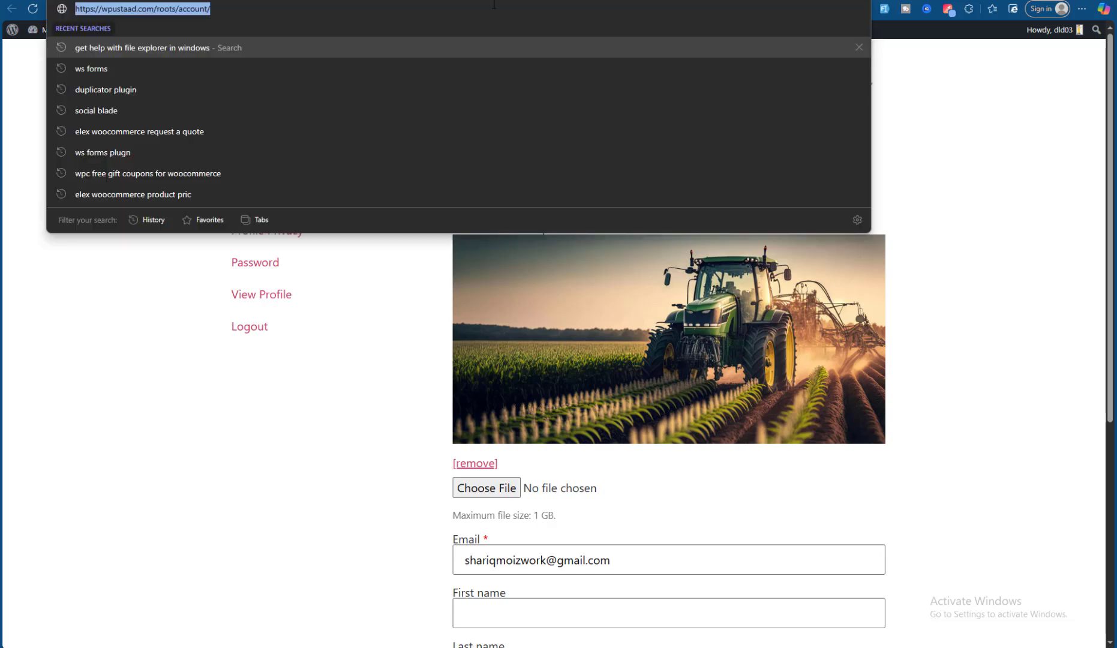
left_click(280, 586)
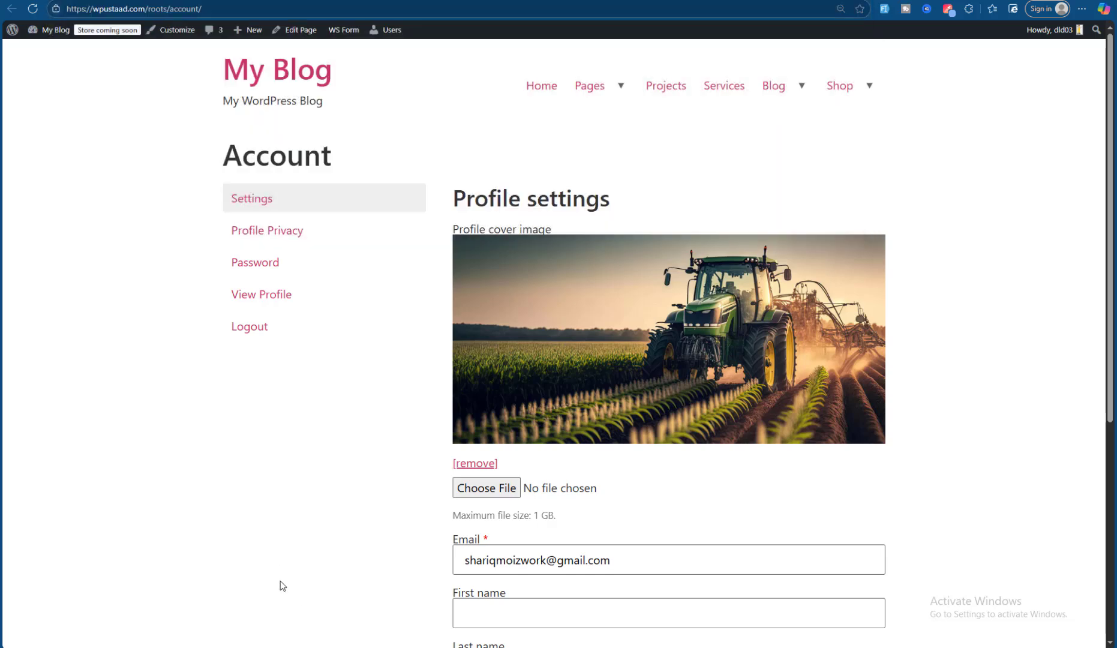
key("ctrl+shift+n")
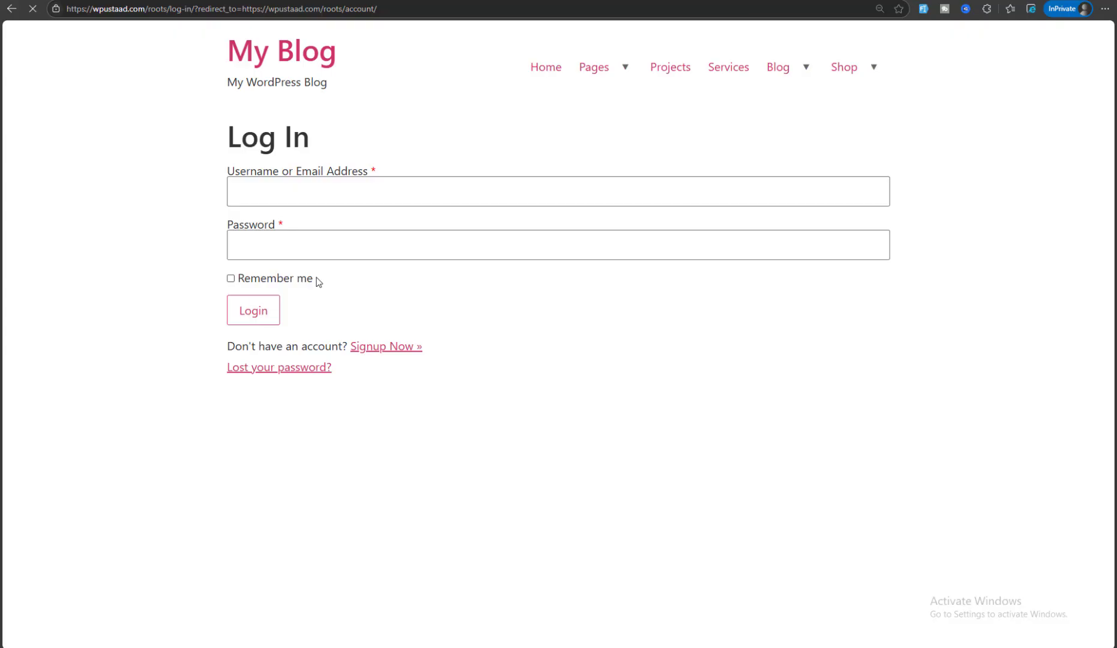
key("alt+Tab")
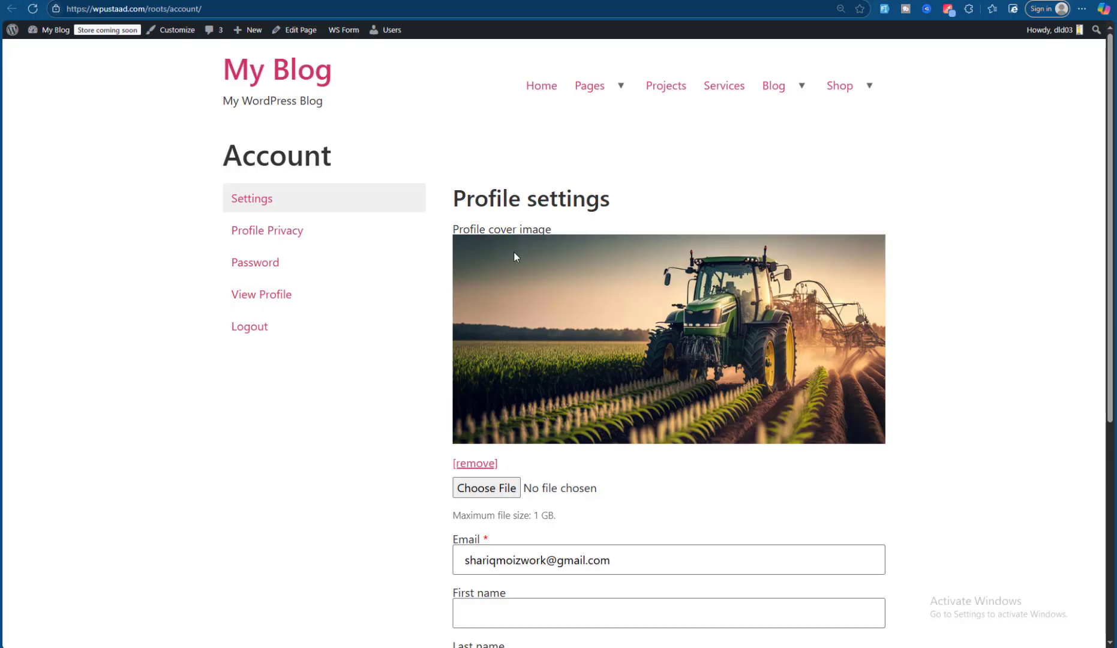
Step: Examine the profile settings form on the Account page and view the user's public profile
scroll(515, 257, "down", 5)
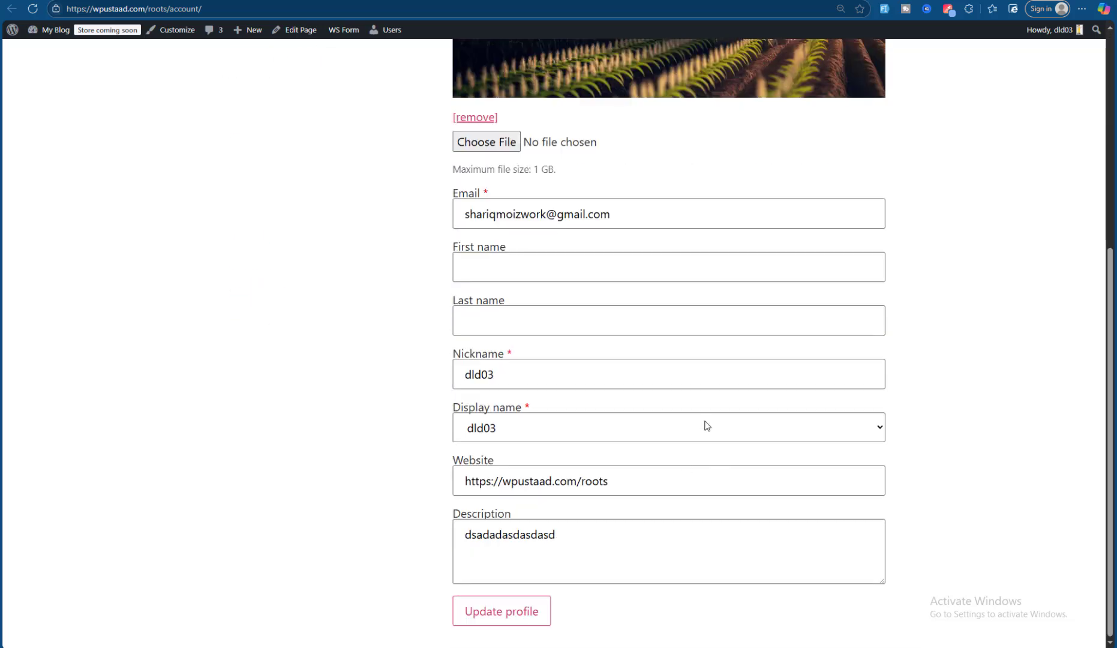
scroll(706, 425, "up", 5)
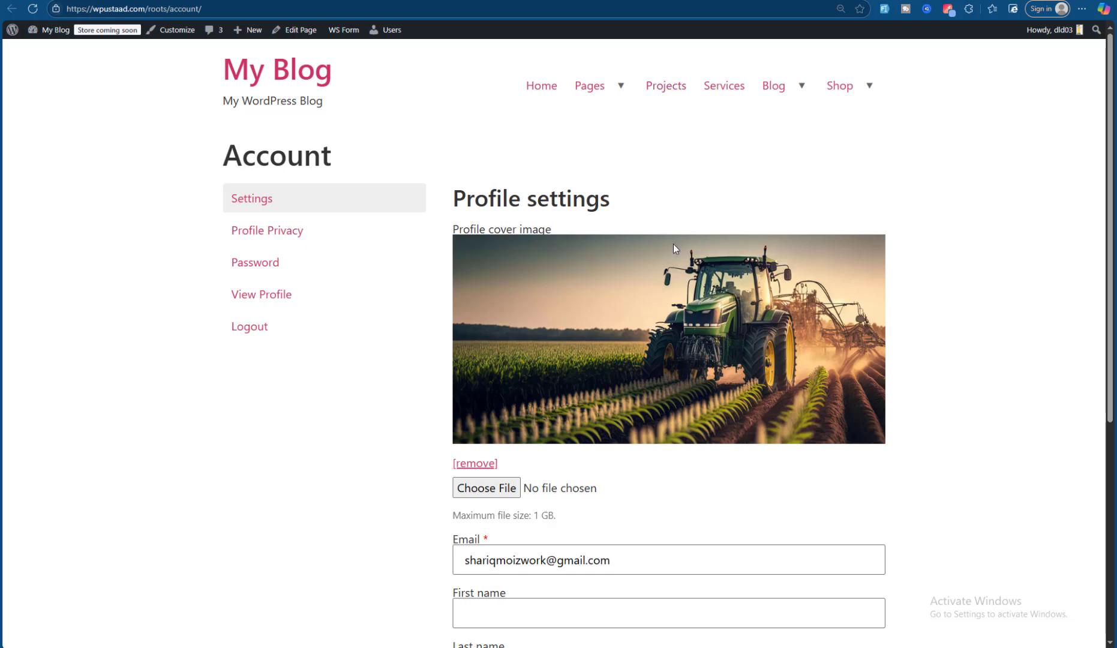
scroll(447, 209, "down", 5)
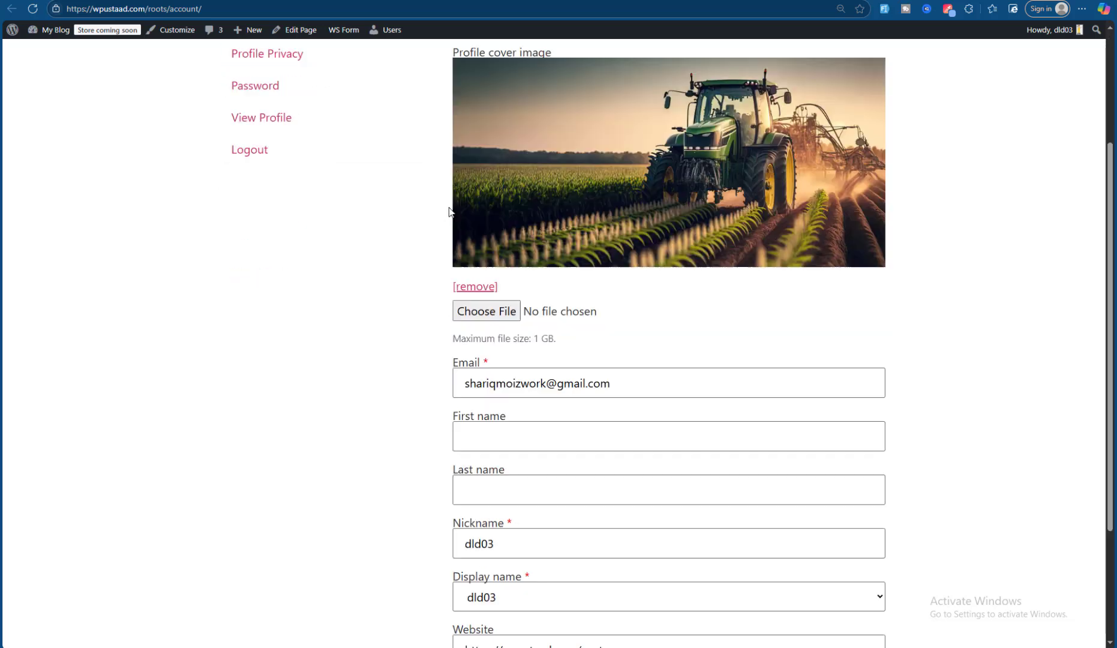
scroll(449, 210, "up", 5)
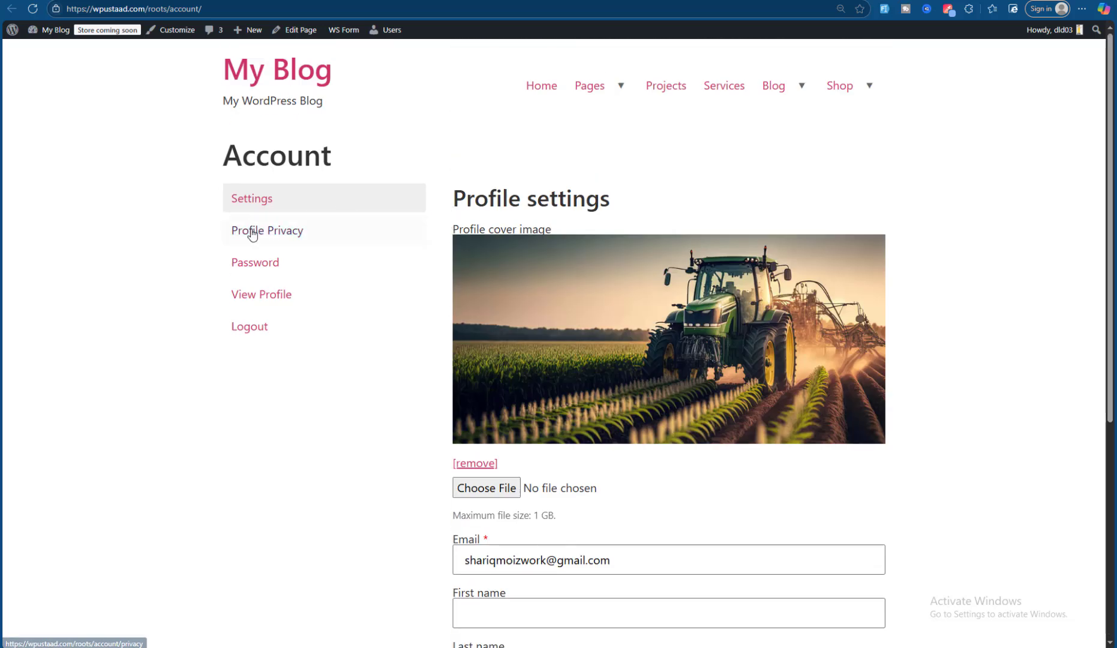
left_click(265, 297)
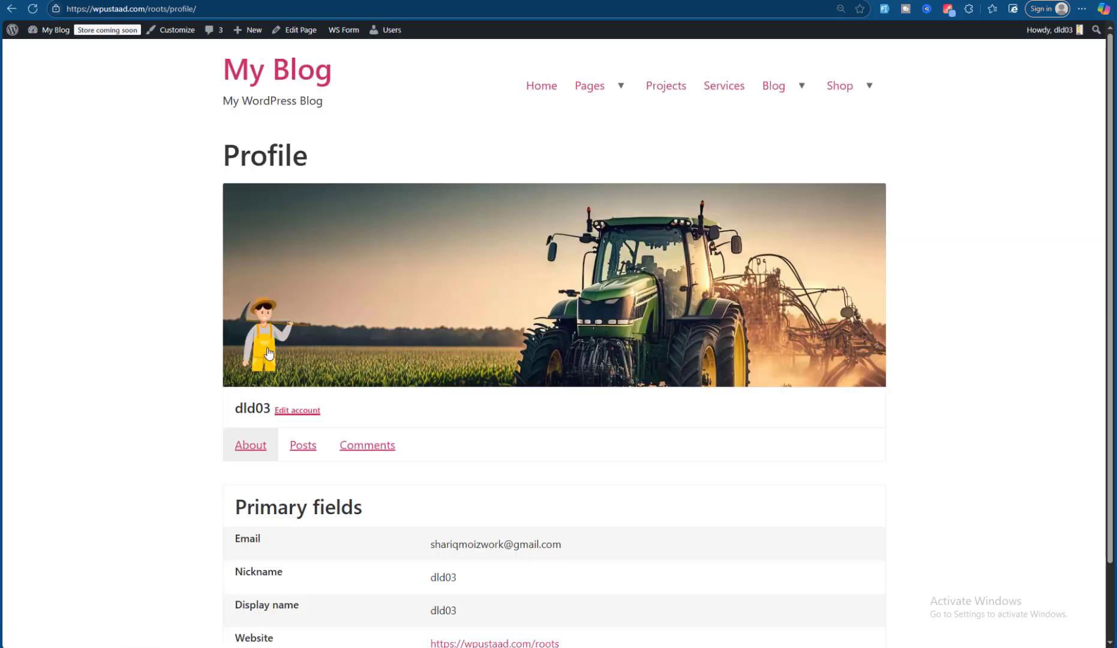
scroll(316, 283, "down", 2)
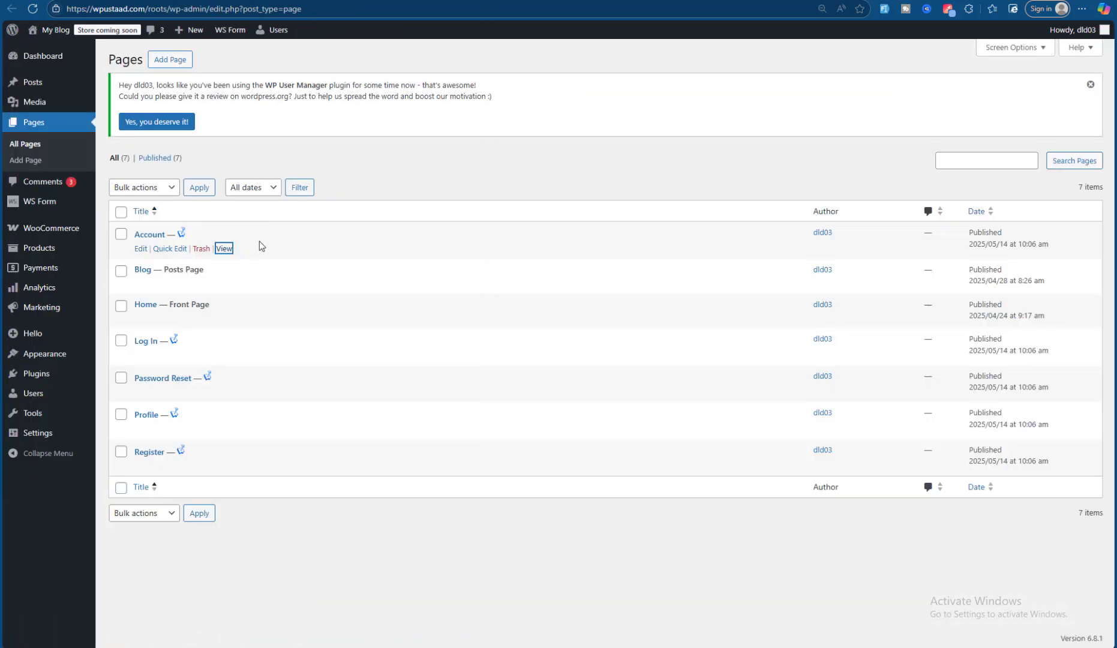
Step: Open the live Log In, Password Reset, Profile and Register pages in separate new tabs from the list of pages
left_click(225, 358, "ctrl")
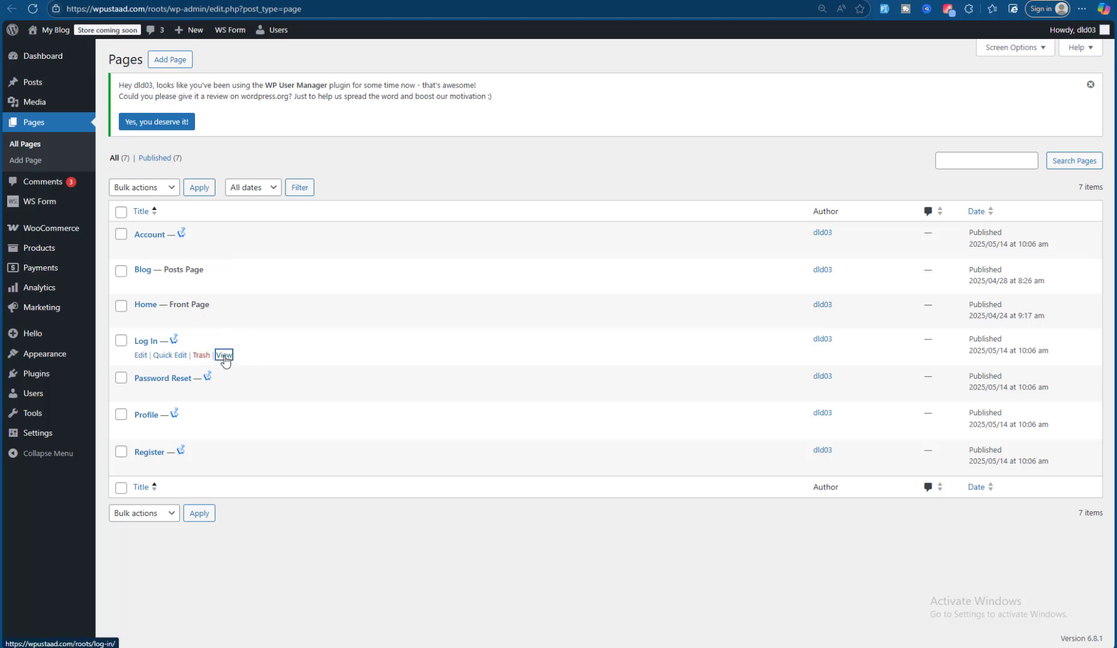
left_click(225, 394, "ctrl")
left_click(224, 429, "ctrl")
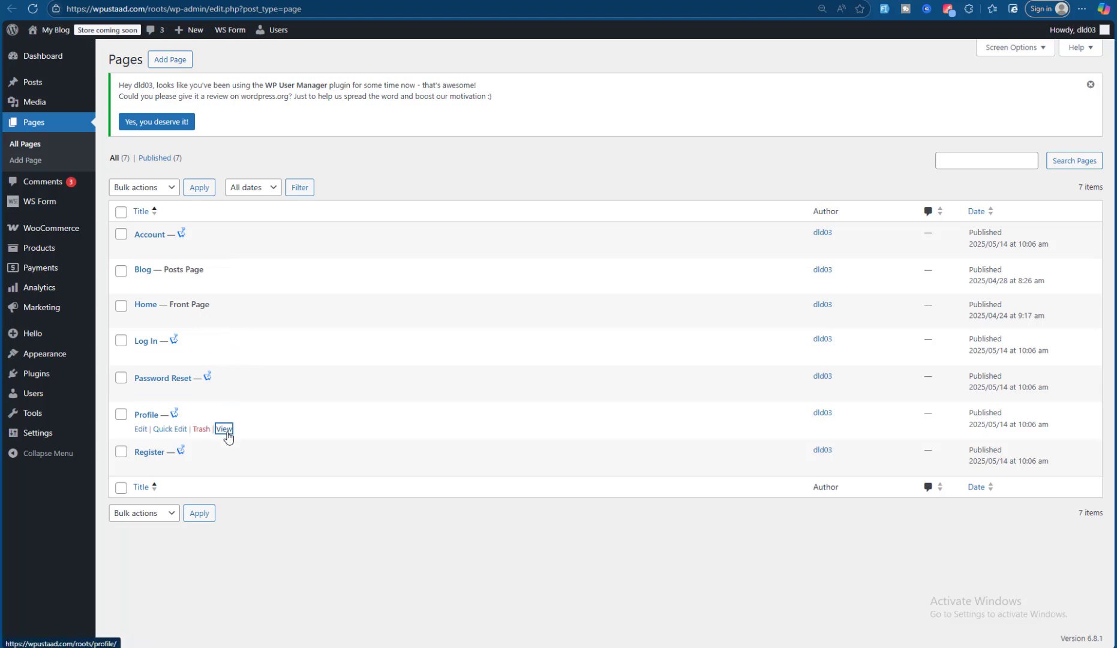
left_click(224, 466, "ctrl")
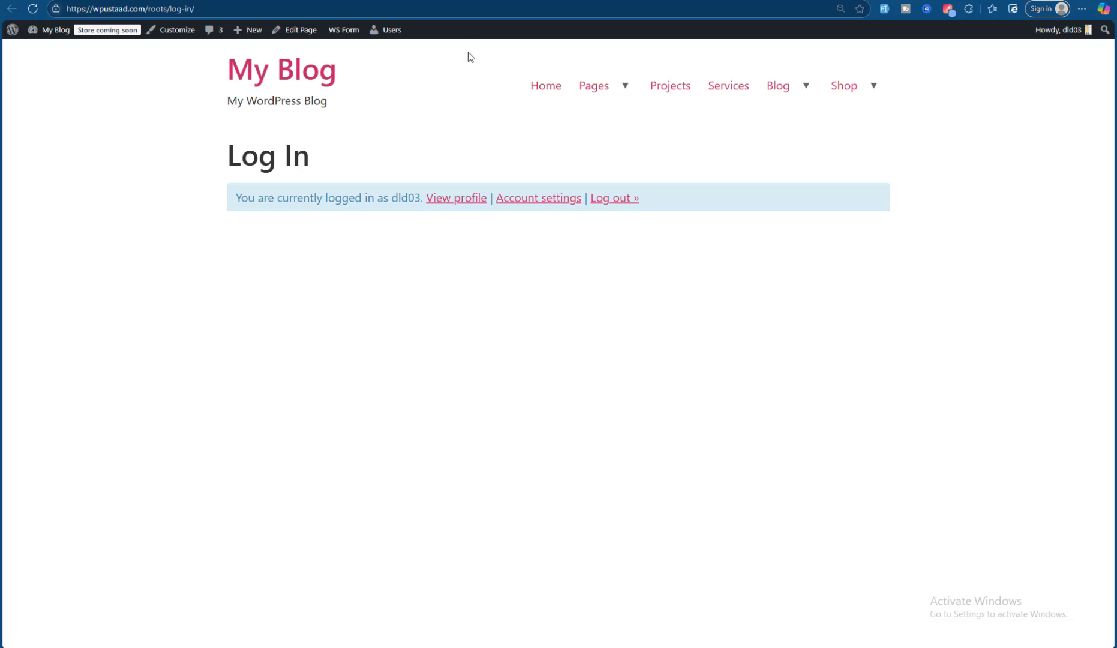
Step: Copy the Log In page's address and load it in a new tab of the InPrivate window
left_click(384, 9)
key("ctrl+c")
left_click(354, 646)
left_click(336, 603)
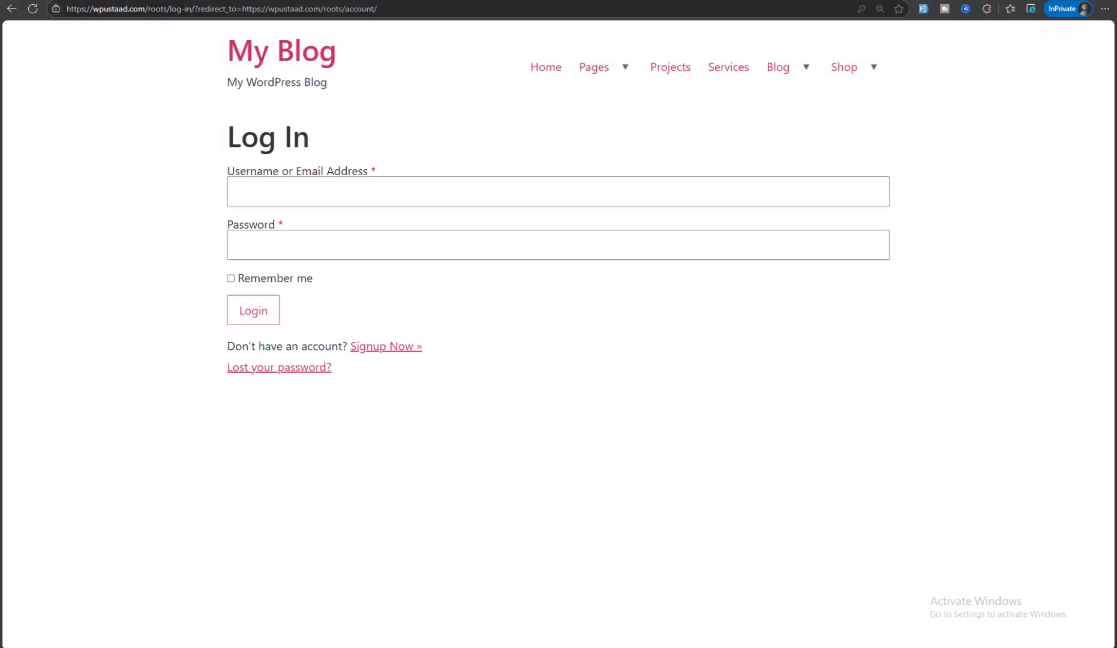
key("ctrl+t")
key("ctrl+v")
key("Return")
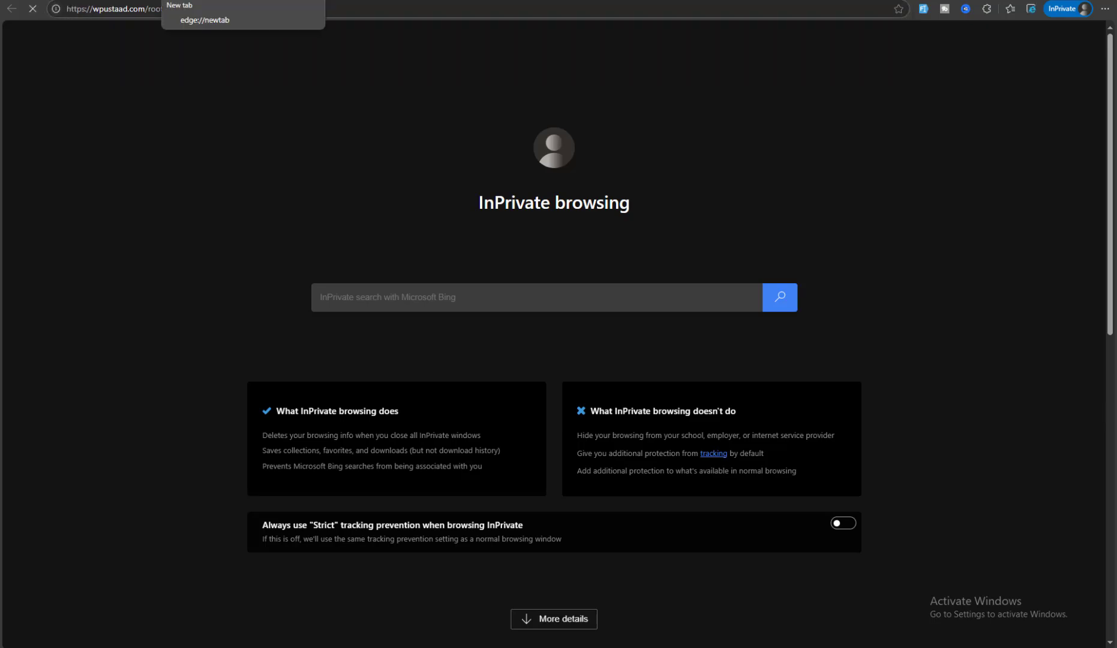
Step: Copy the Password Reset page's address and load it in the InPrivate window to view the logged-out form
key("alt+Tab")
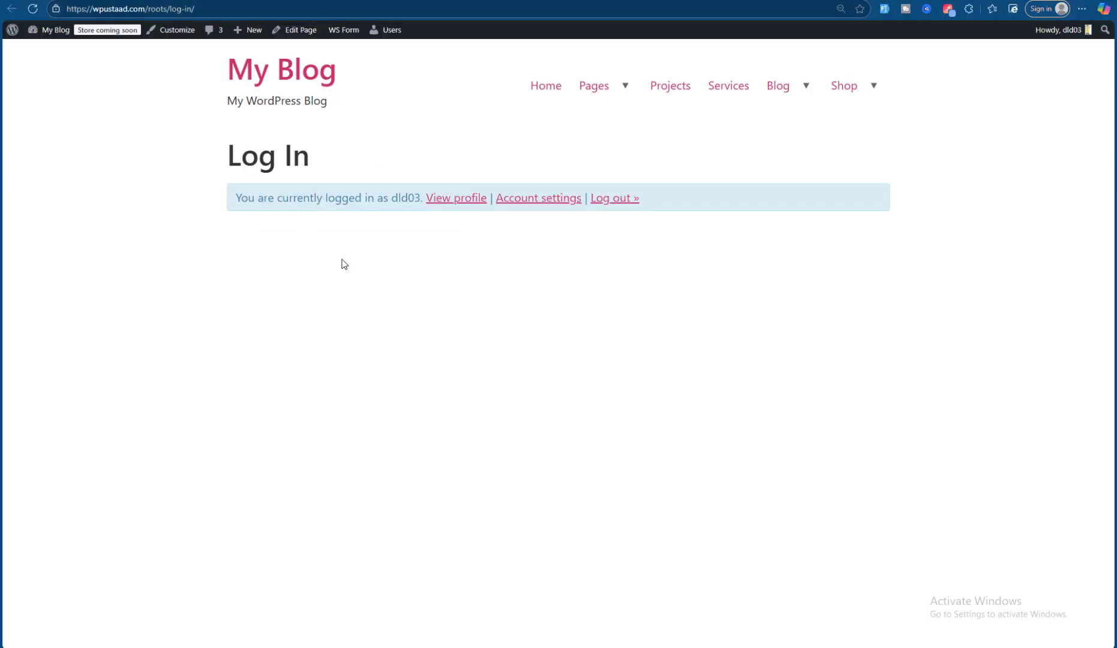
key("ctrl+Tab")
left_click(405, 6)
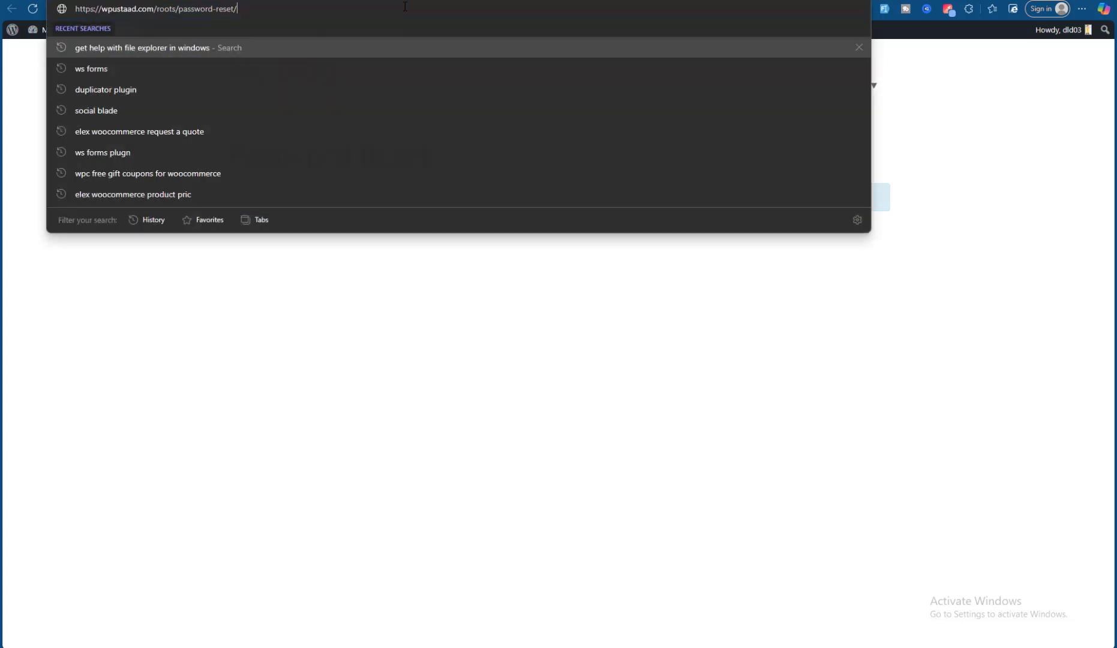
left_click(380, 346)
key("ctrl+c")
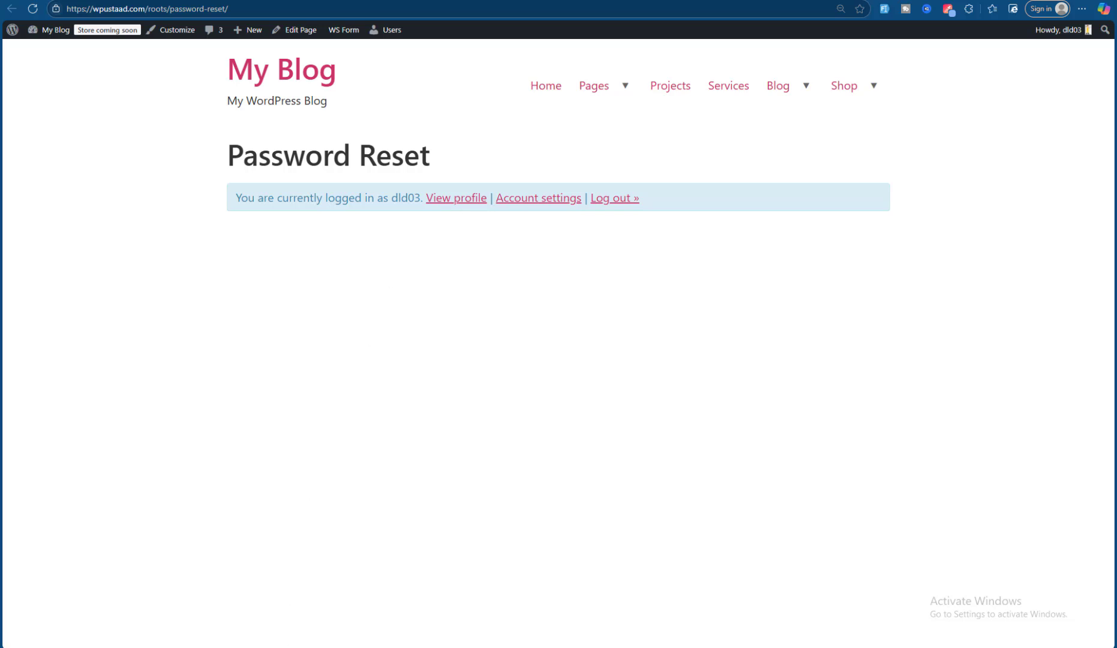
left_click(314, 613)
left_click(207, 8)
key("ctrl+v")
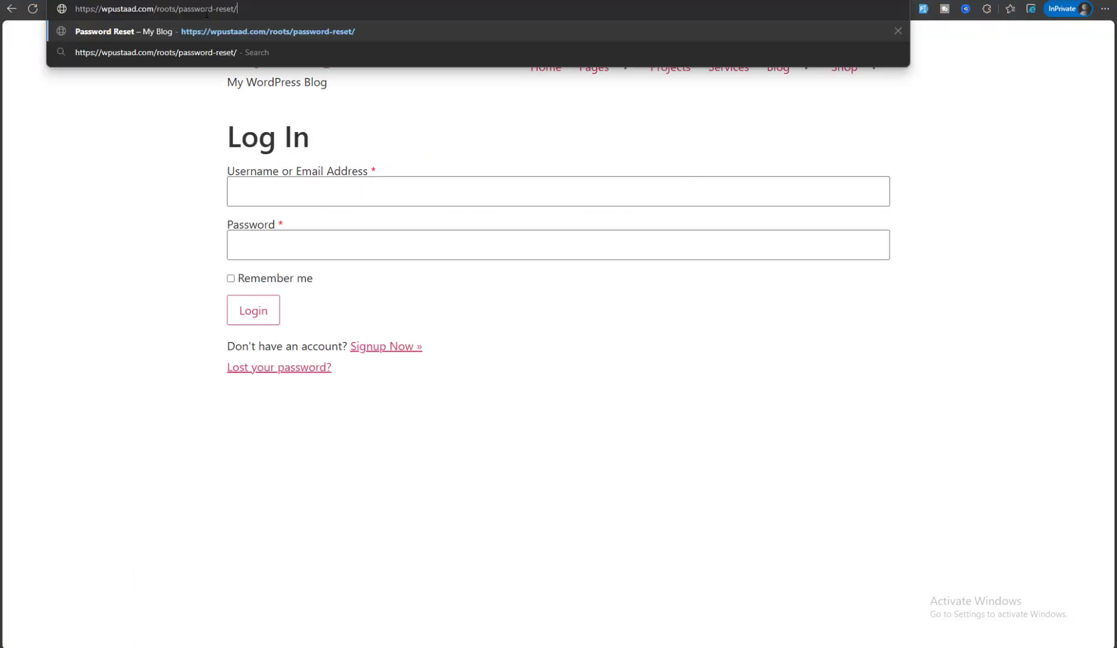
key("Return")
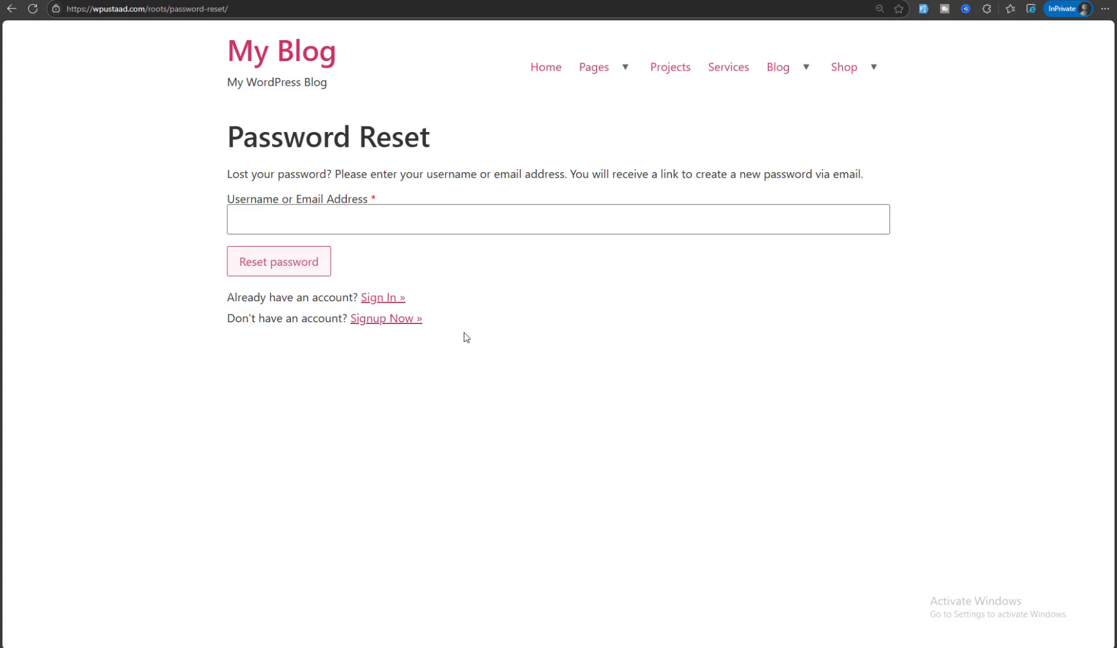
Step: Copy the Profile page's address and load it in the InPrivate window to view the page logged out
key("alt+Tab")
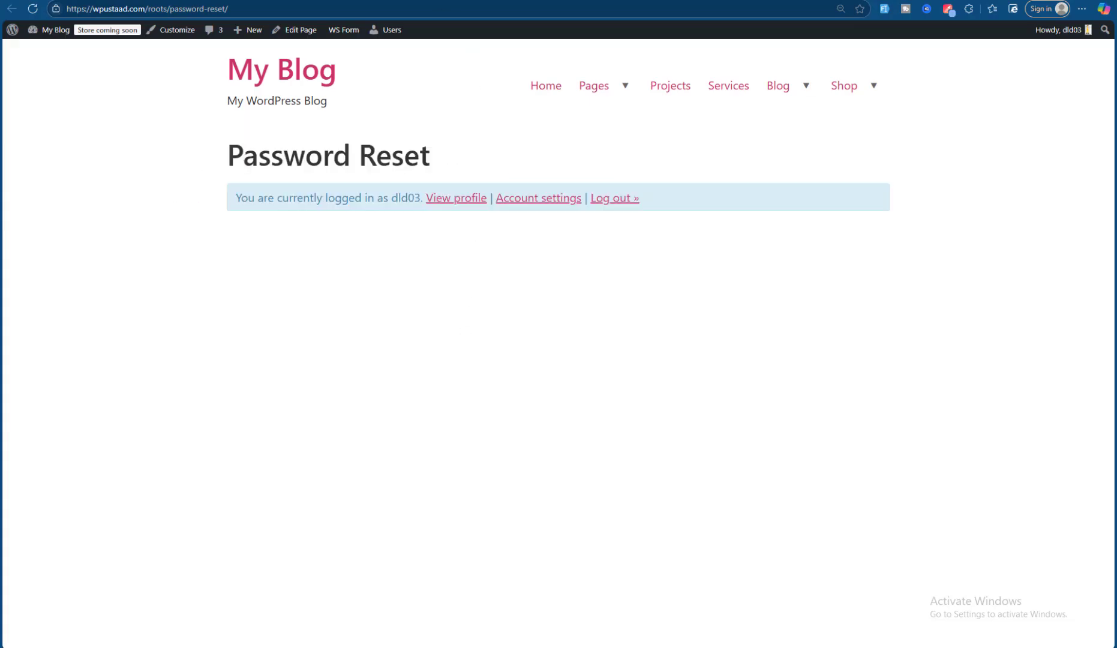
left_click(407, 1)
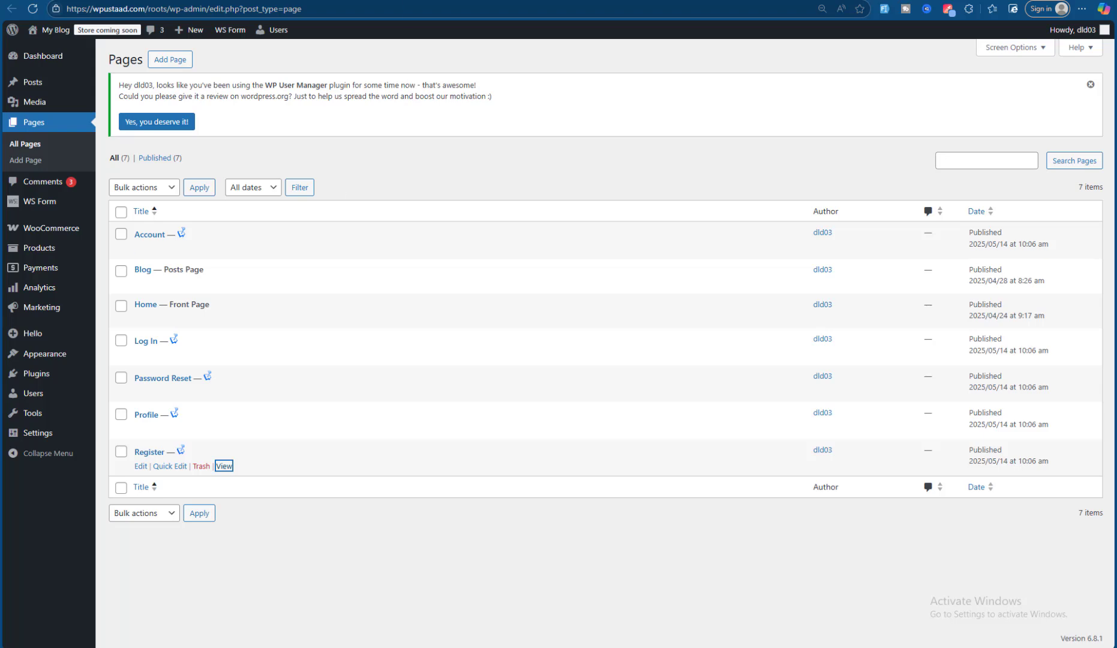
key("ctrl+Tab")
left_click(373, 1)
left_click(360, 9)
key("ctrl+c")
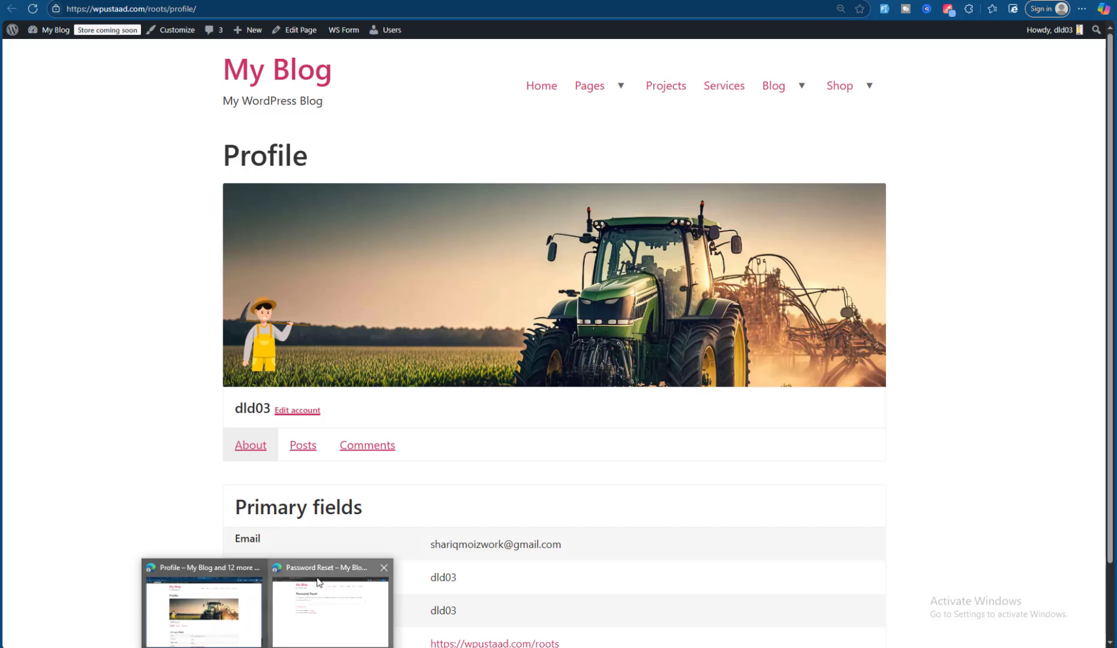
left_click(321, 582)
left_click(298, 12)
key("ctrl+a")
key("ctrl+v")
key("Return")
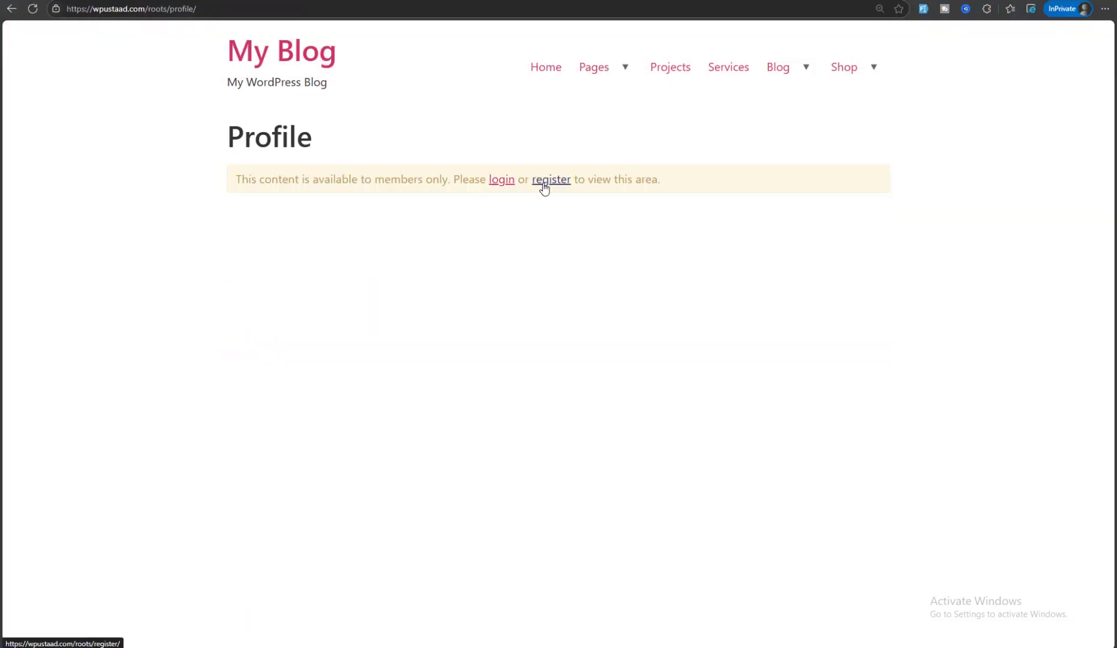
Step: Copy the Register page's address and load it in the InPrivate window to view the registration form
key("alt+Tab")
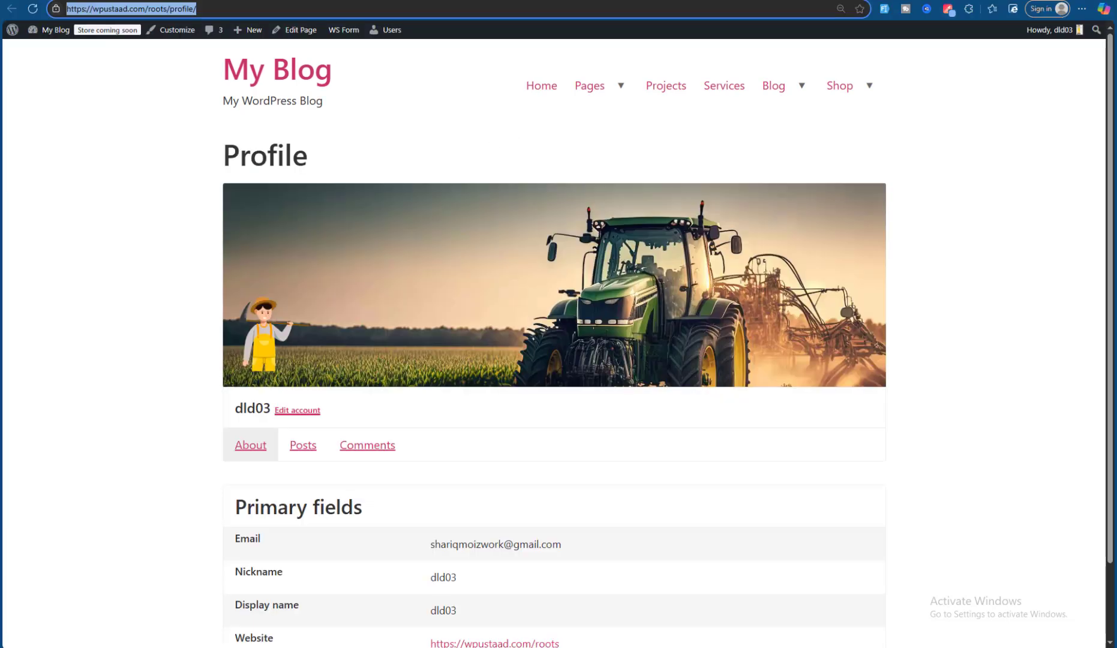
key("ctrl+Tab")
left_click(428, 9)
key("ctrl+c")
key("alt+Tab")
key("ctrl+Tab")
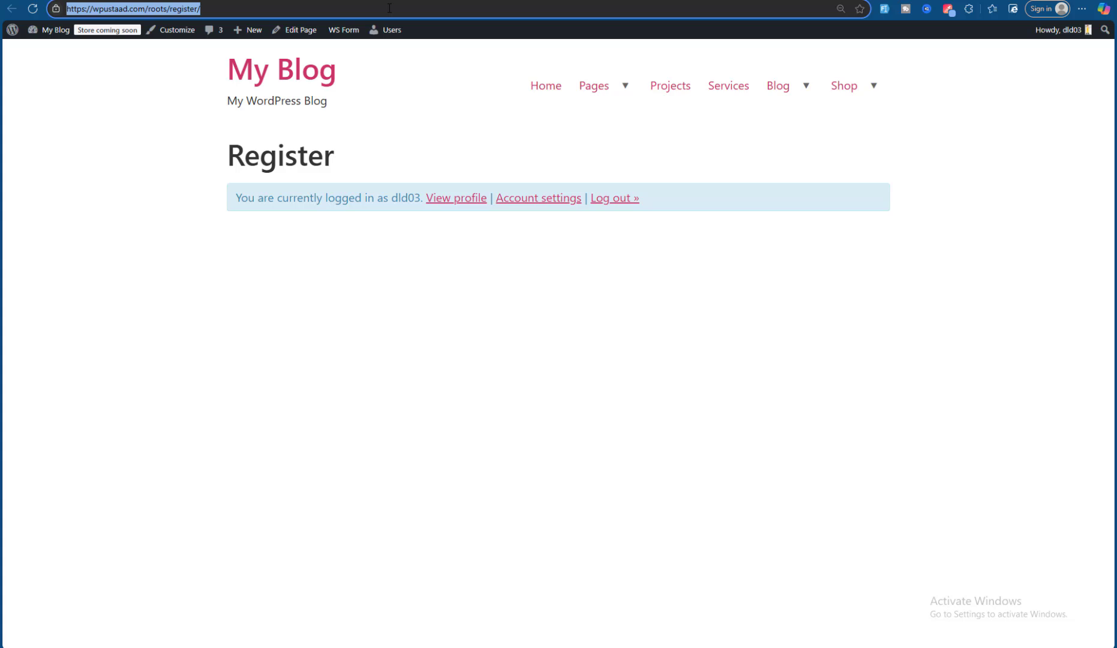
left_click(310, 646)
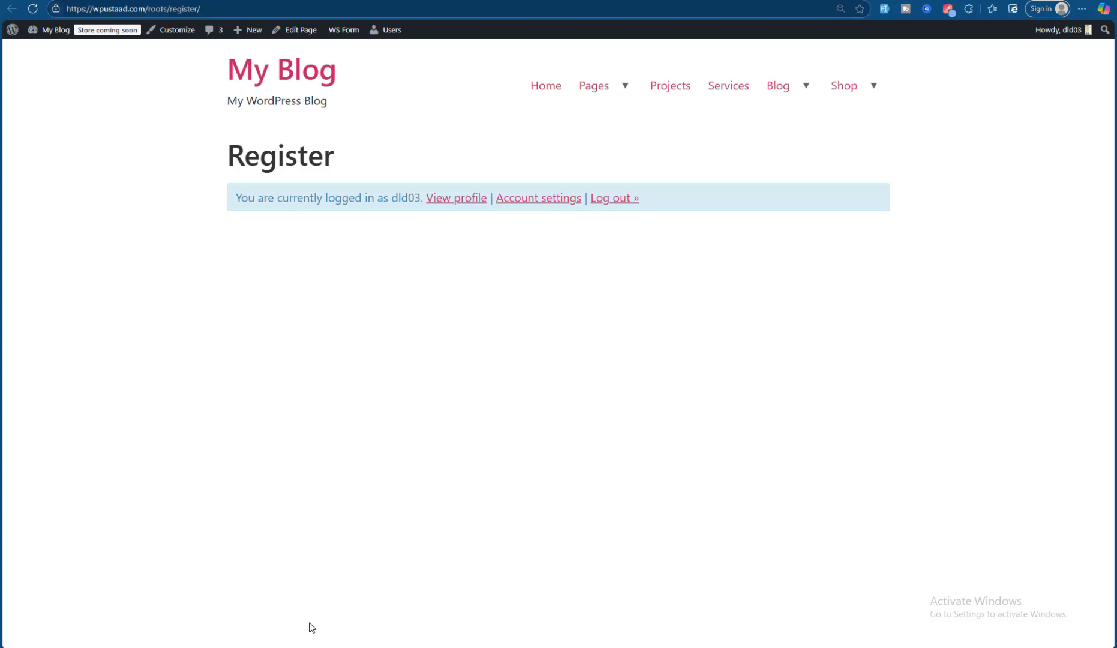
left_click(324, 613)
left_click(303, 10)
key("ctrl+v")
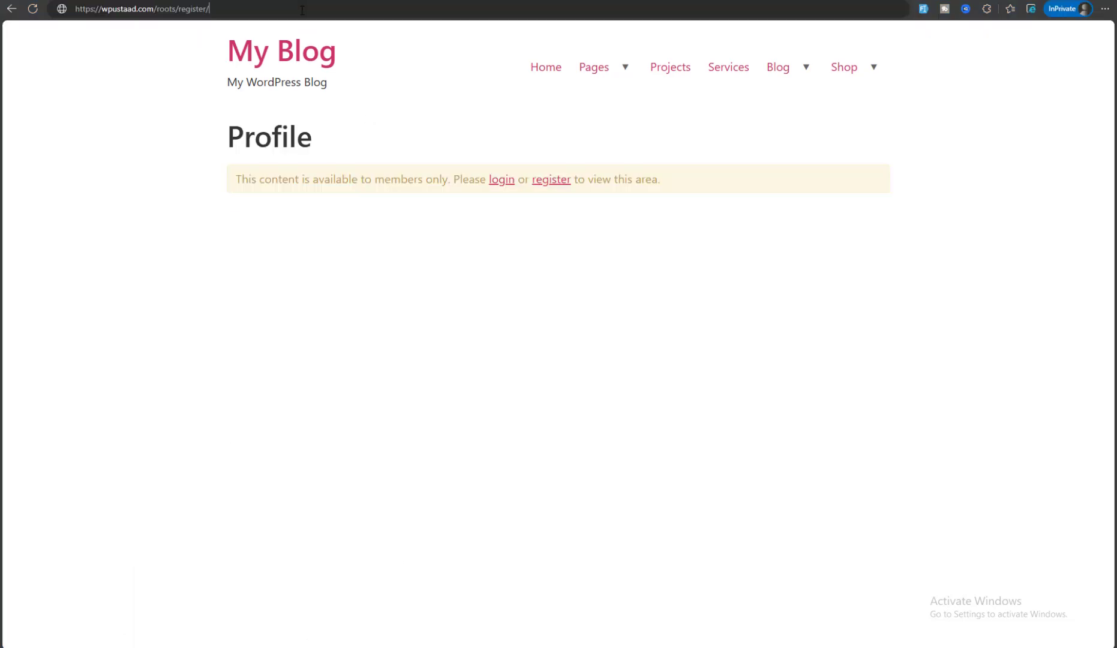
key("Return")
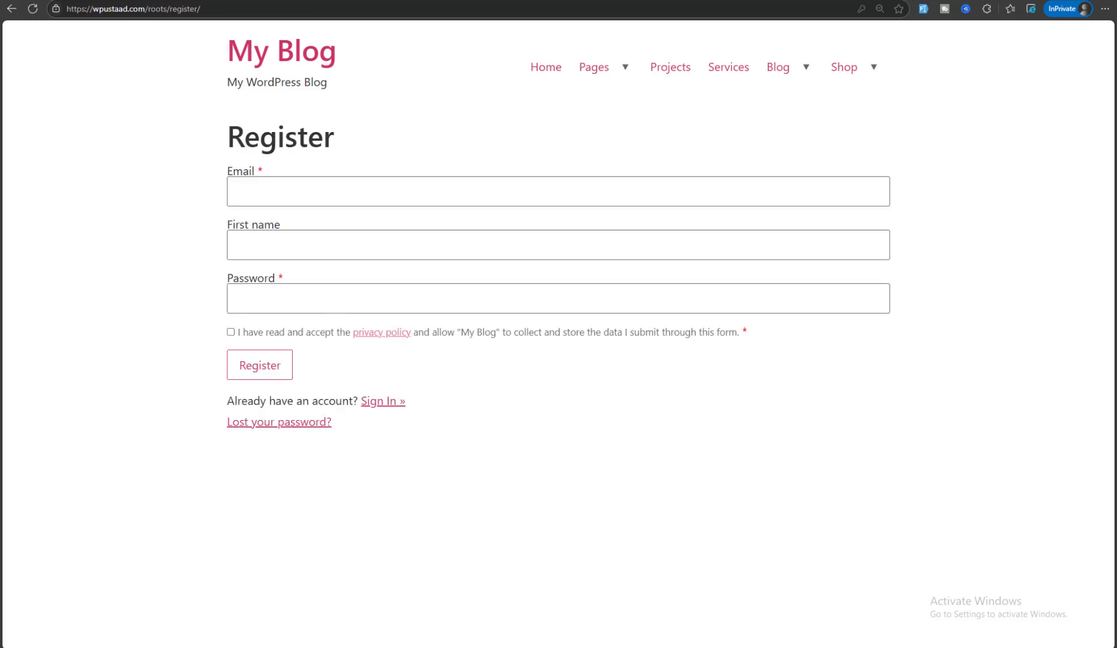
Step: Copy the Profile page's address again and reload that page in the InPrivate window
left_click(222, 623)
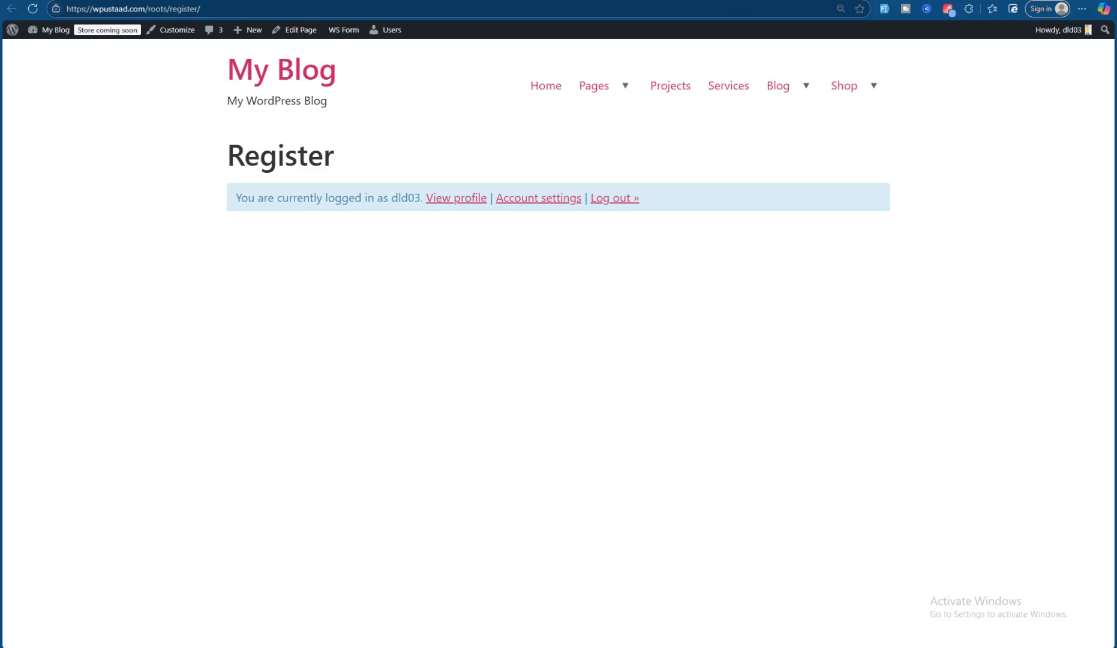
key("ctrl+Tab")
left_click(655, 7)
key("ctrl+a")
key("ctrl+c")
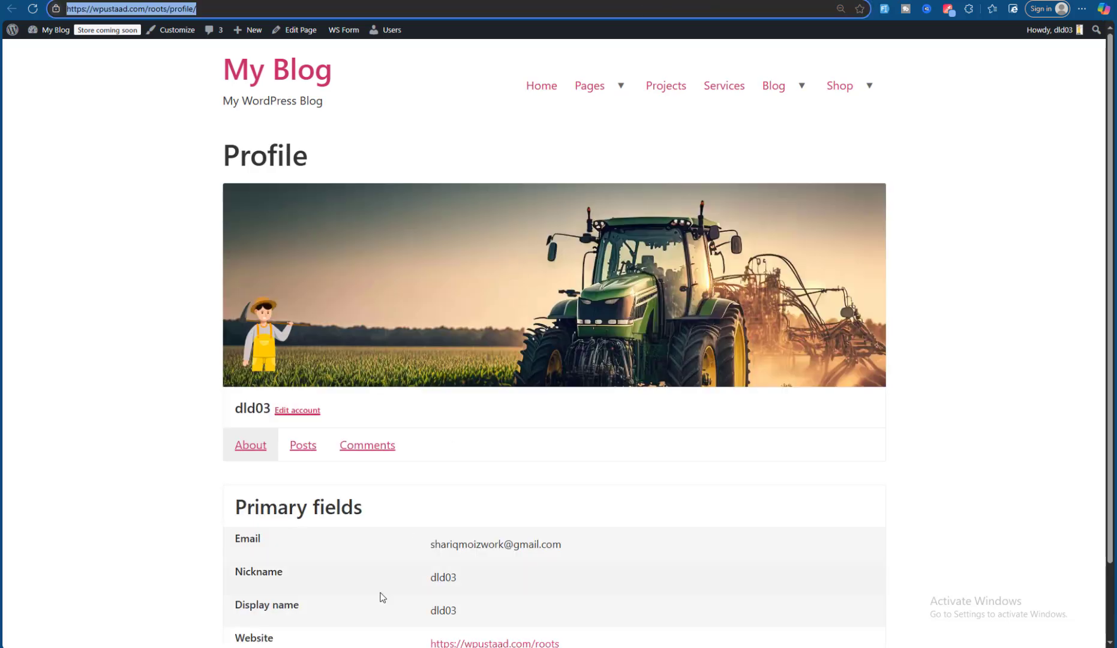
left_click(298, 614)
left_click(289, 9)
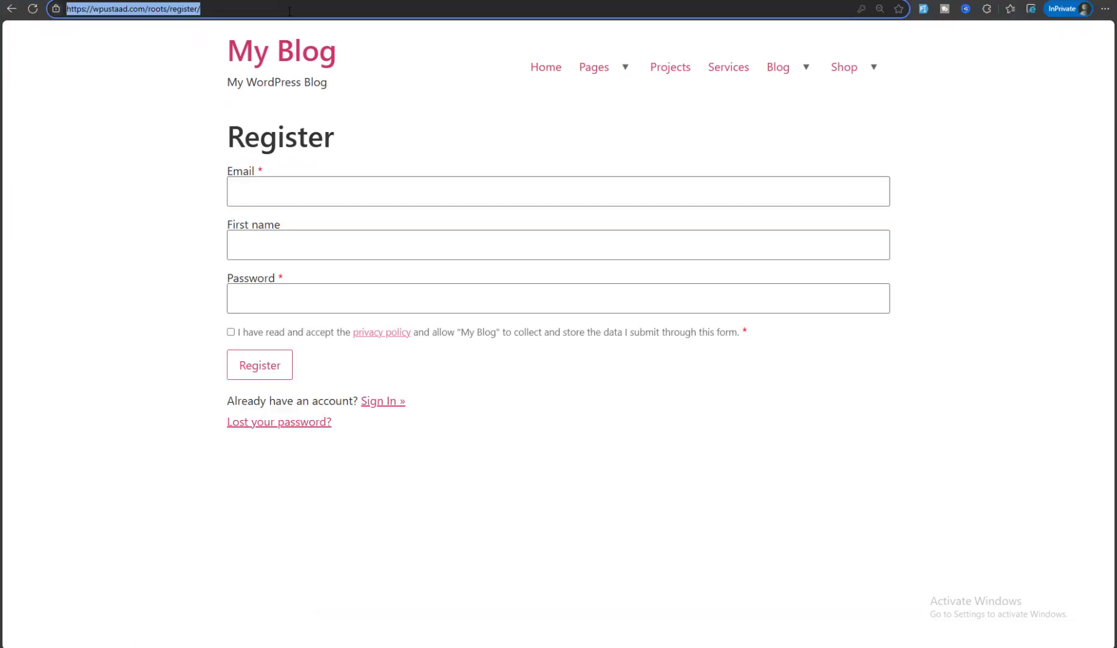
key("ctrl+v")
key("Return")
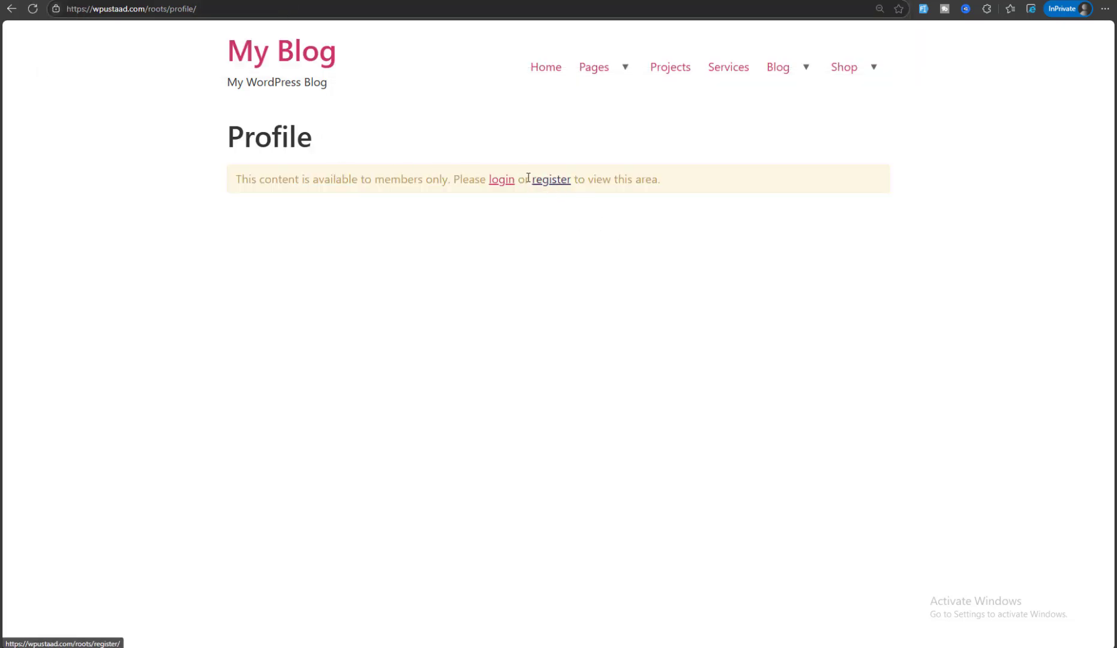
Step: Back in the logged-in window, enable Lock Access to wp-login.php in the WP User Manager login settings and save
mouse_move(277, 632)
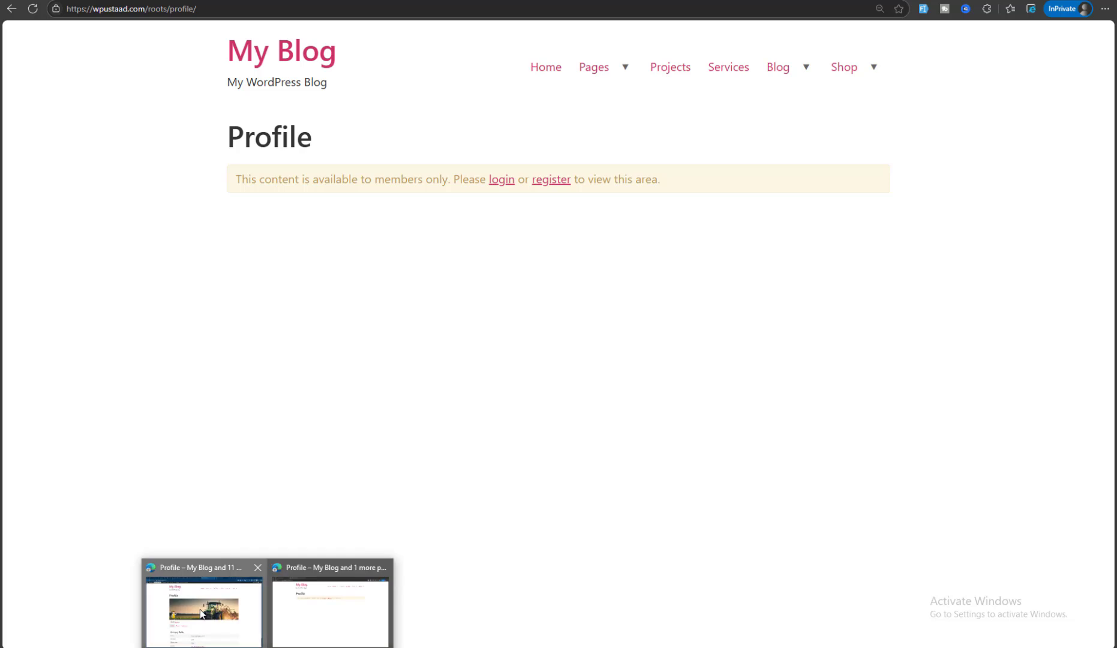
left_click(203, 603)
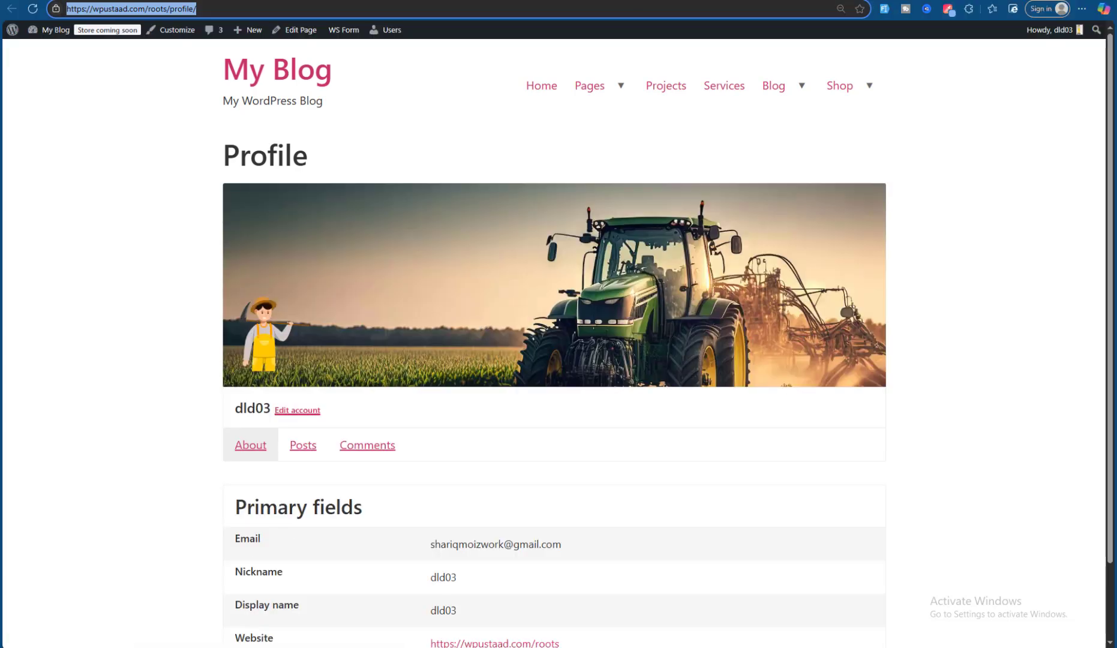
left_click(604, 1)
left_click(569, 1)
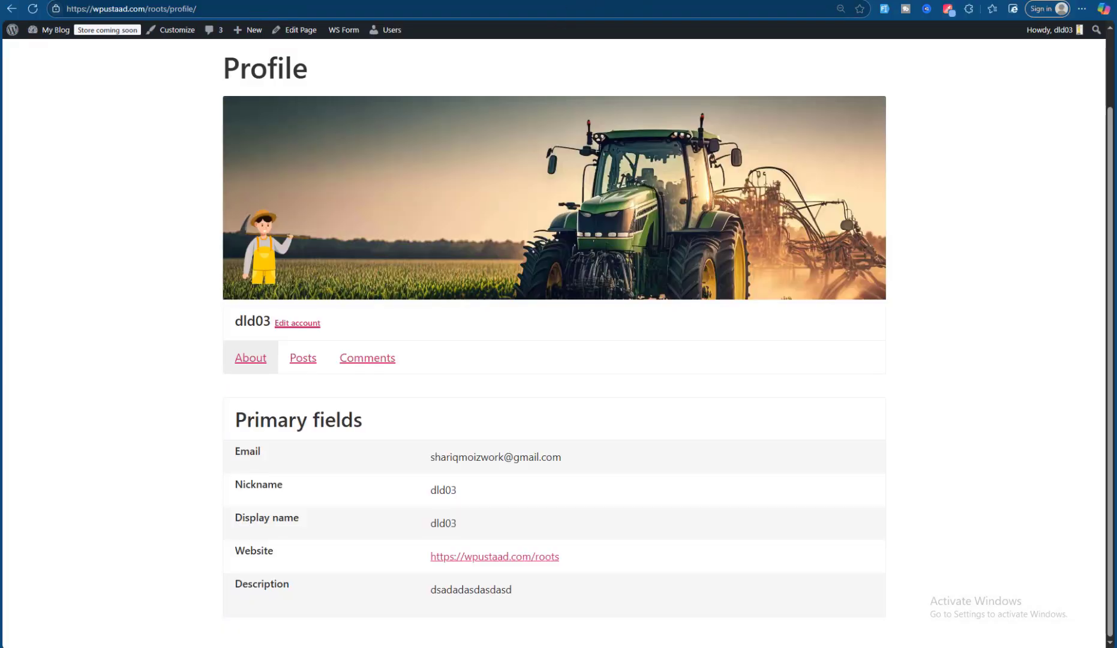
left_click(604, 1)
left_click(569, 0)
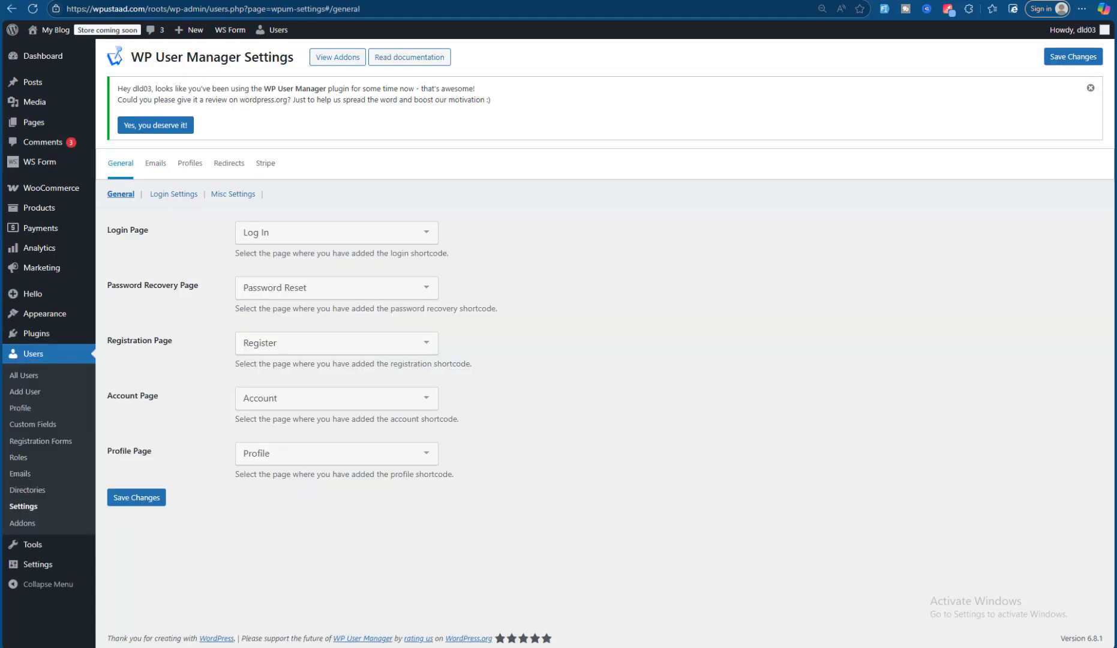
left_click(174, 196)
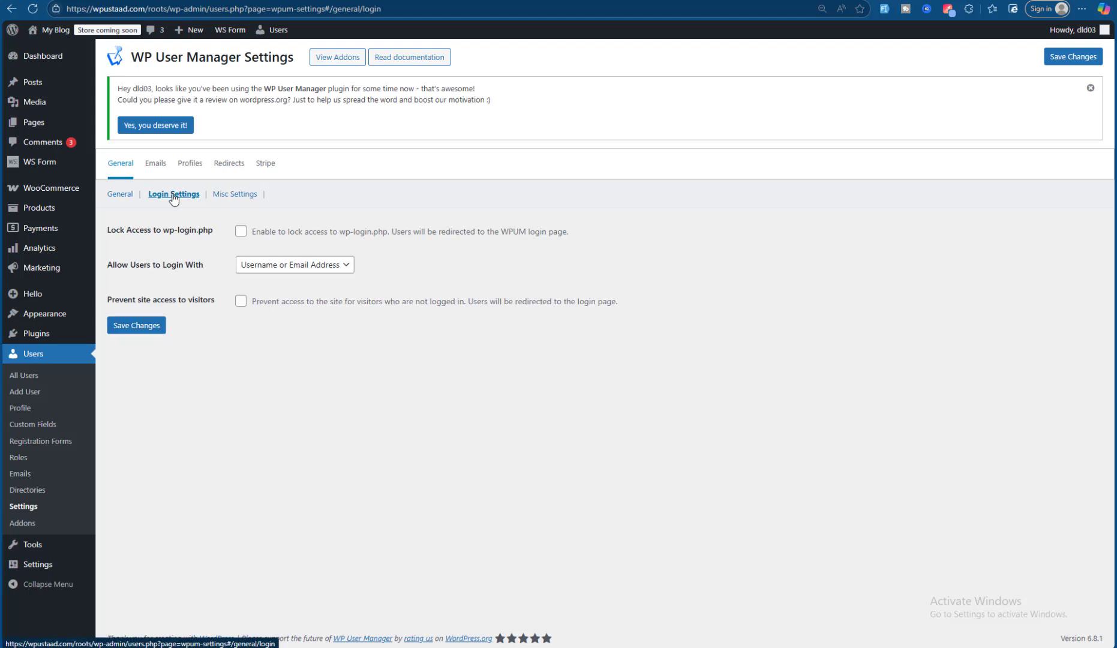
left_click(242, 233)
left_click(144, 327)
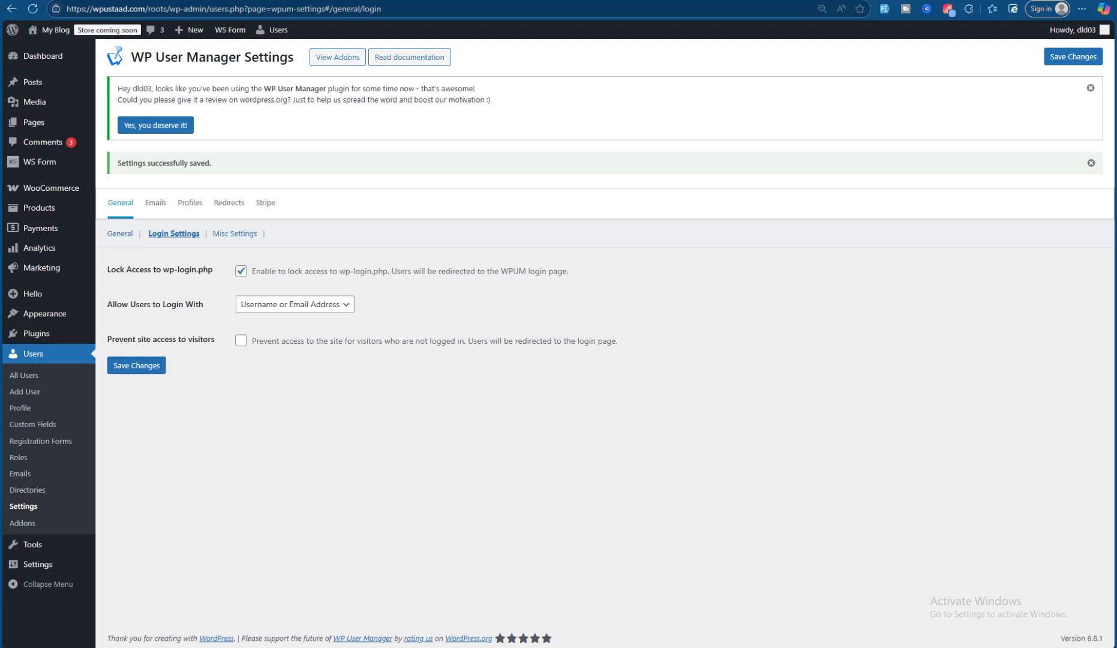
left_click(292, 621)
left_click_drag(151, 8, 299, 5)
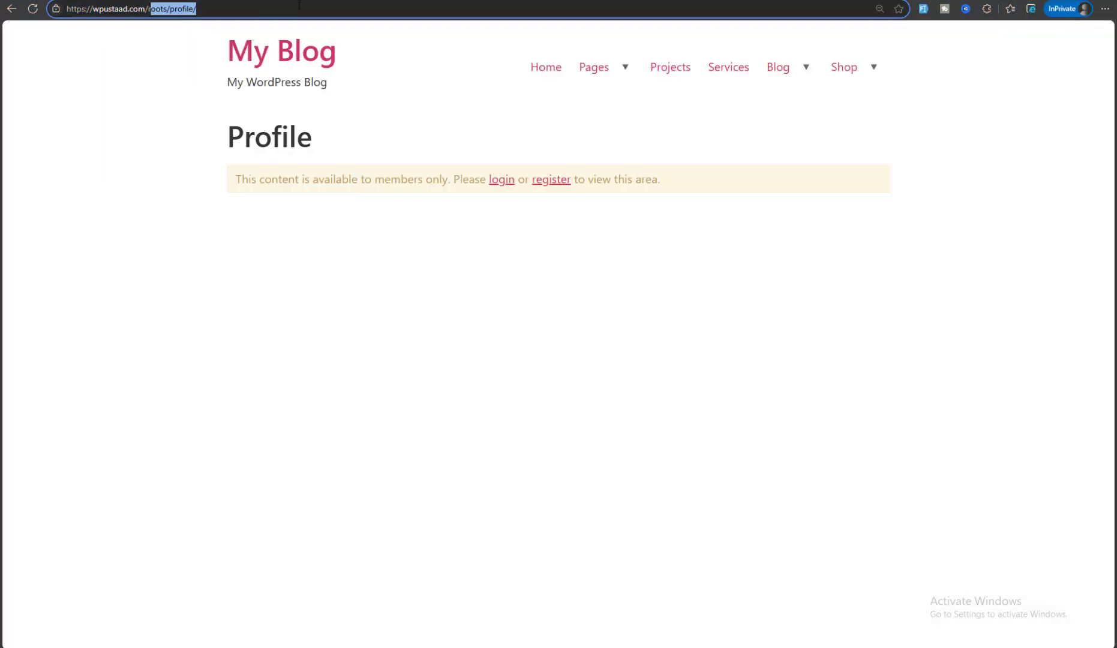
key("BackSpace")
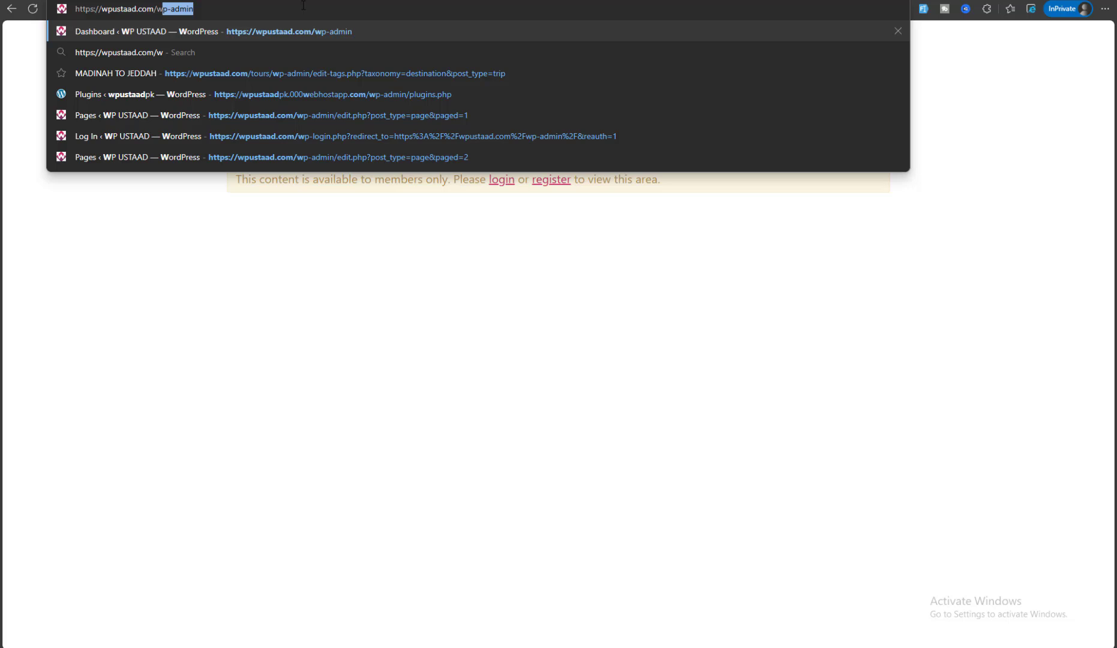
key("Return")
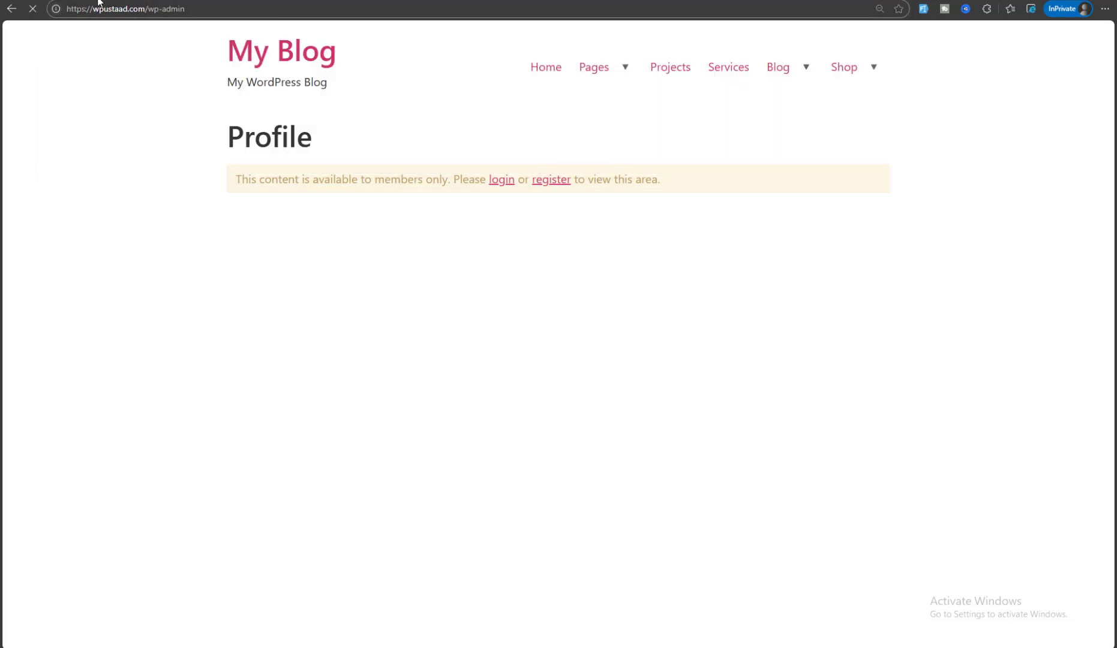
left_click(11, 9)
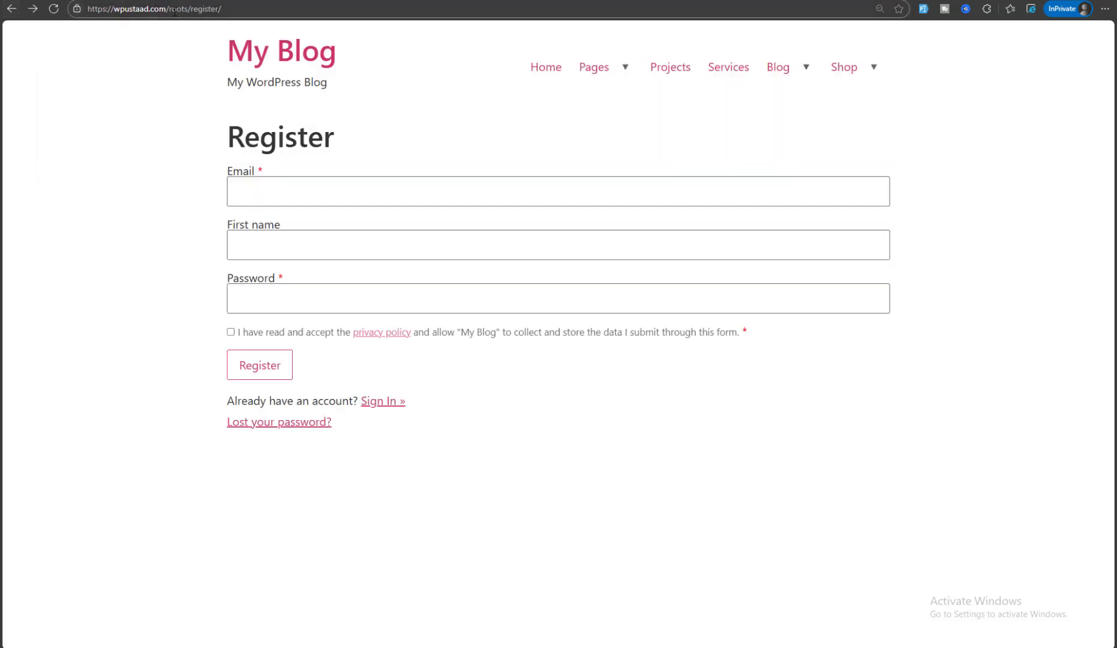
Step: Load wpustaad.com/roots/wp-admin/ in the InPrivate window to test the wp-login.php lock
left_click_drag(173, 9, 299, 14)
left_click(231, 14)
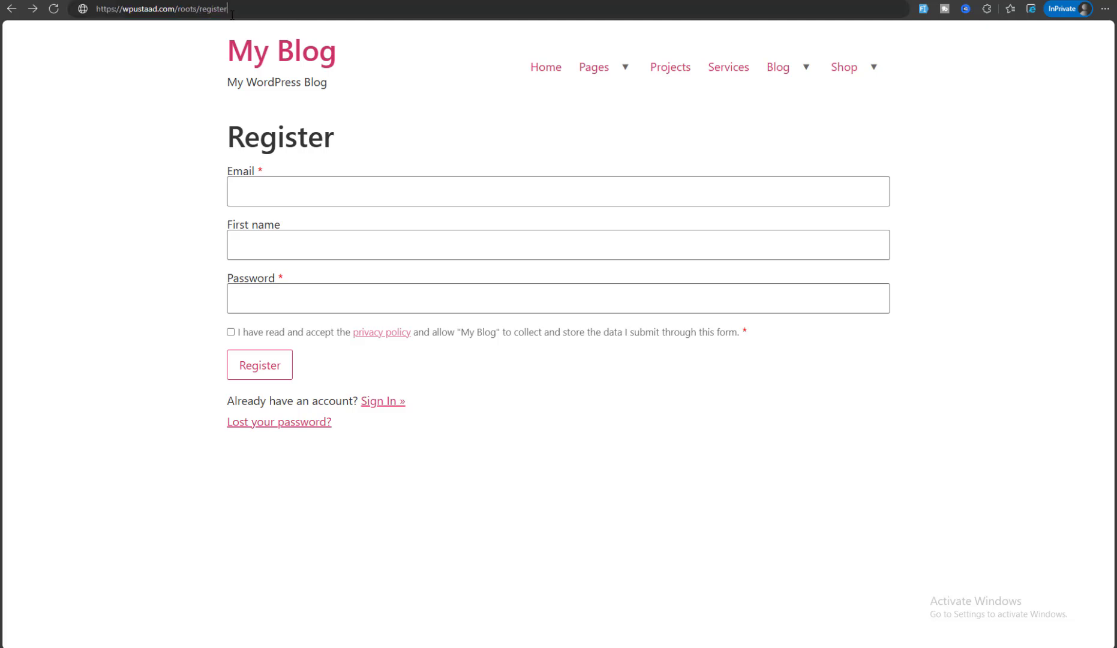
key("BackSpace")
key("BackSpace")
key("BackSpace")
key("BackSpace")
key("BackSpace")
key("BackSpace")
key("BackSpace")
key("BackSpace")
key("BackSpace")
type("wp-a")
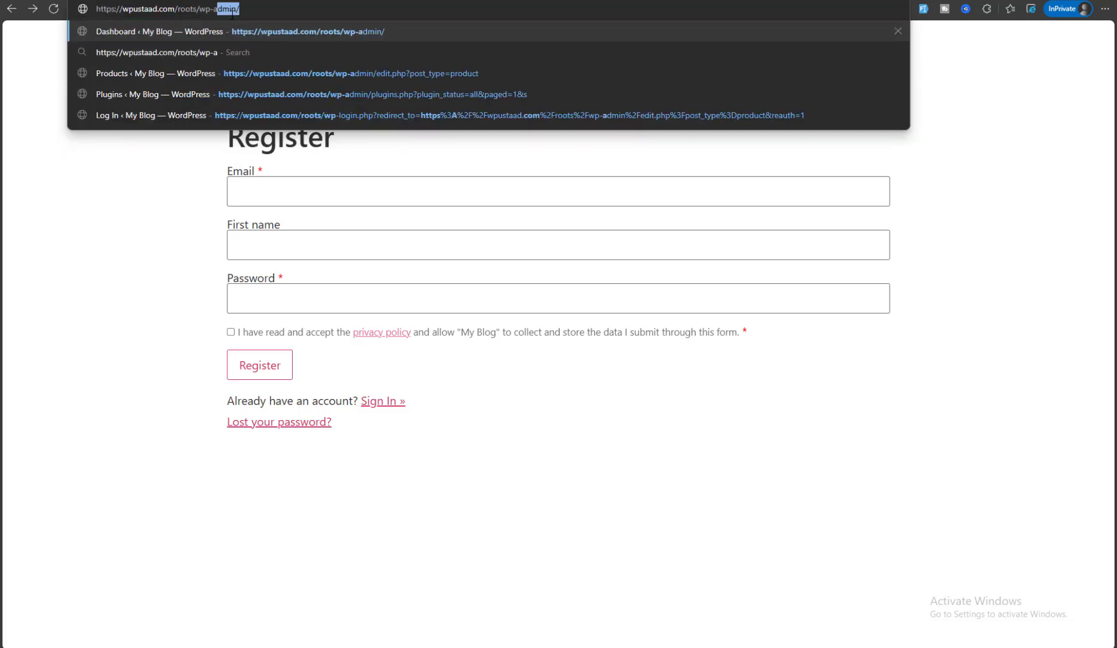
key("Return")
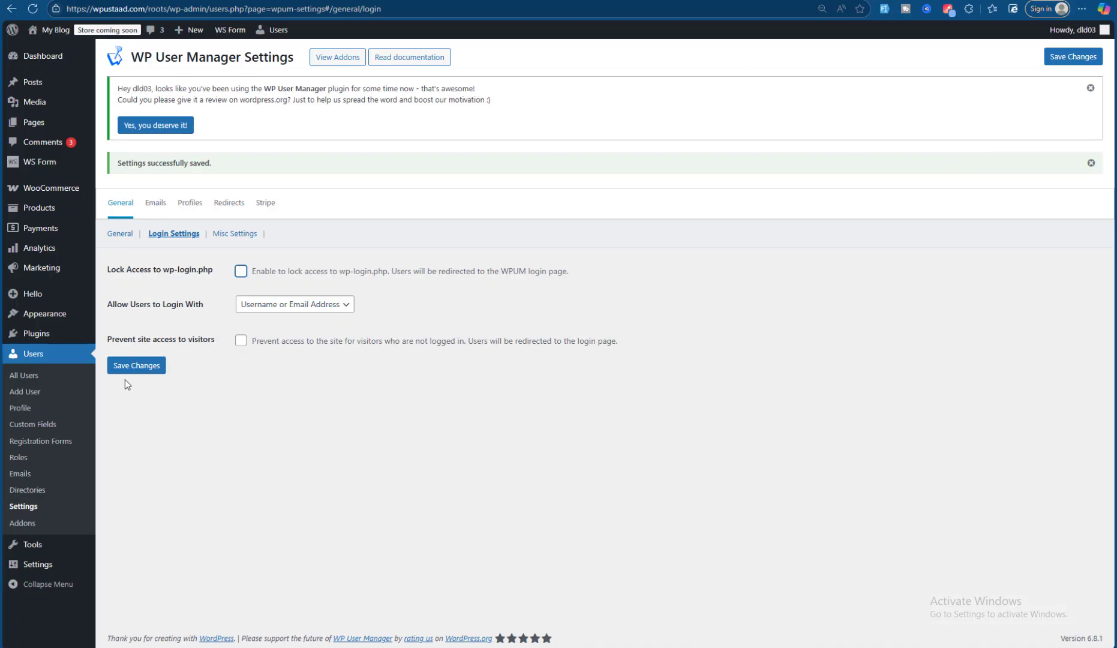
Step: Disable Lock Access to wp-login.php, save the settings, and load wpustaad.com/roots/wp-admin/ again in the InPrivate window
left_click(137, 367)
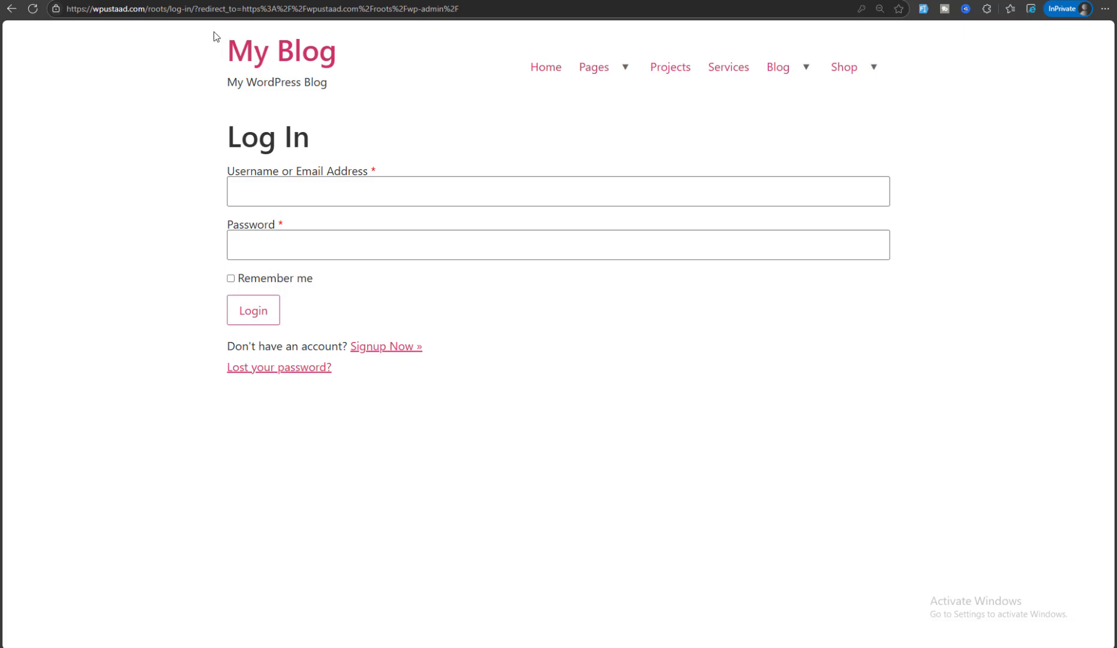
left_click_drag(204, 8, 618, 12)
key("BackSpace")
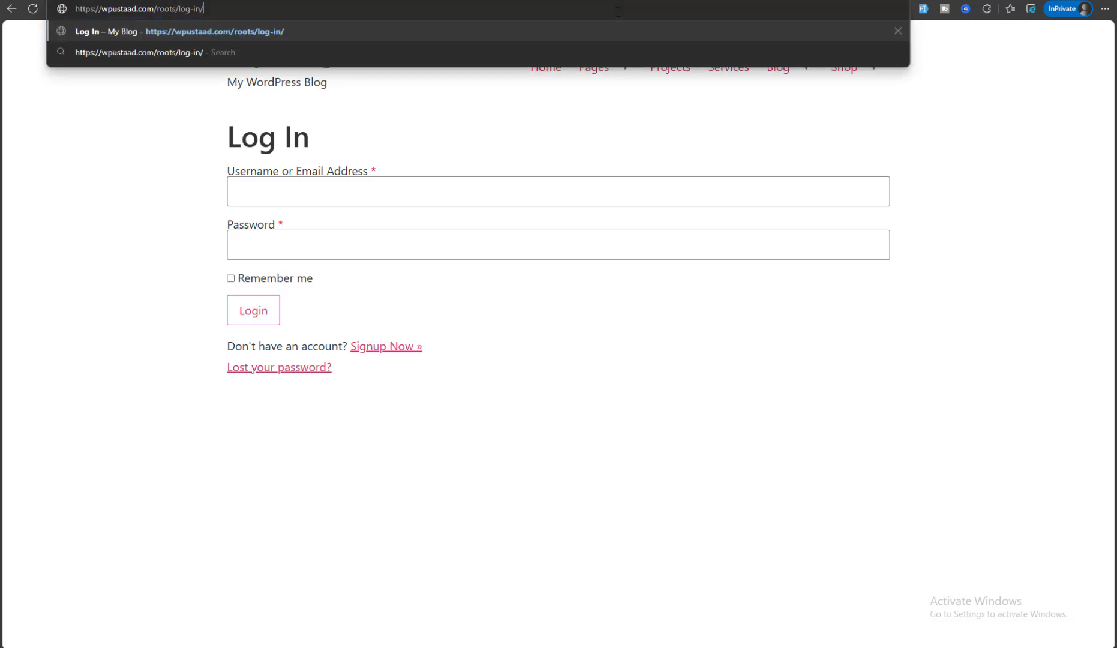
key("BackSpace")
key("BackSpace")
key("BackSpace")
key("BackSpace")
key("BackSpace")
key("BackSpace")
key("BackSpace")
type("wp")
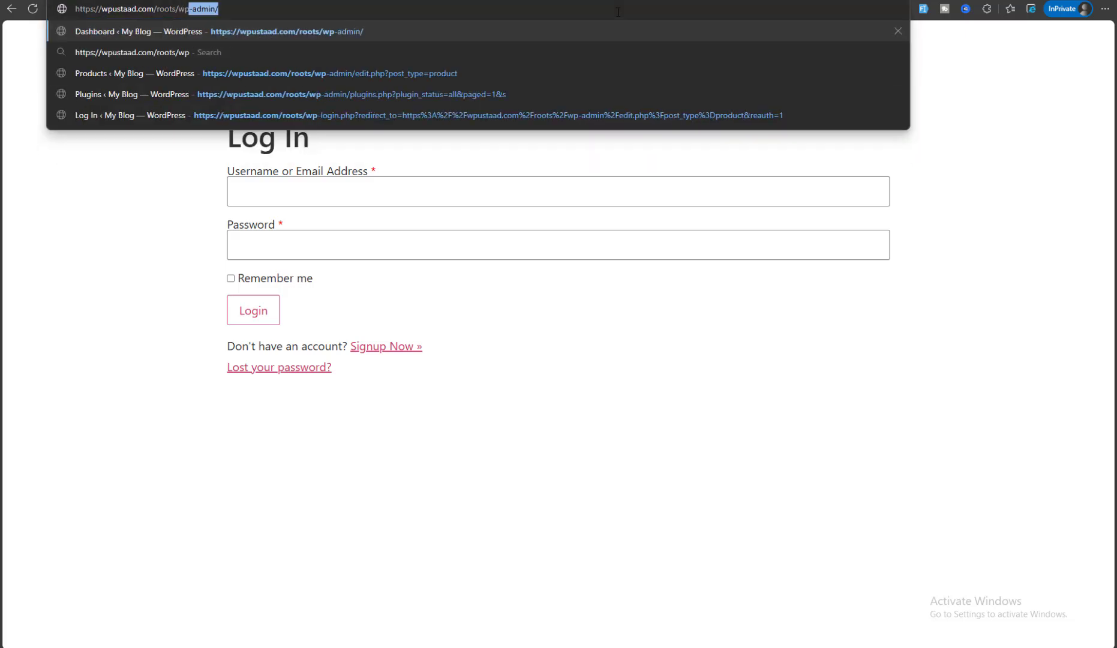
key("Return")
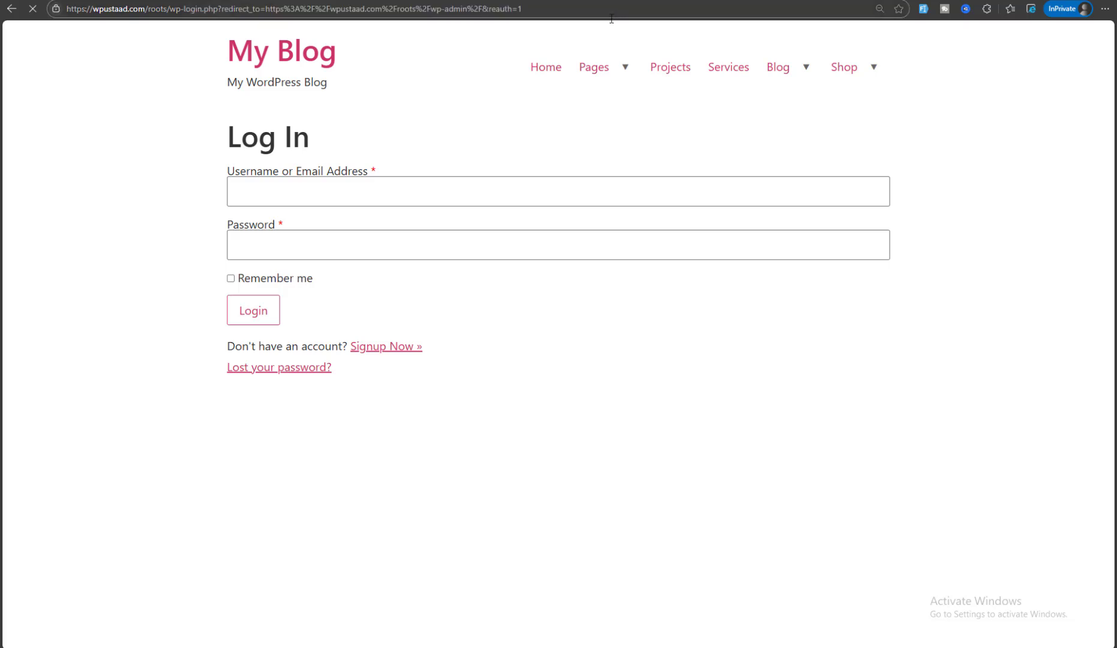
Step: Set Allow Users to Login With to Username only, save, and return to the previous page in the InPrivate window
key("alt+Tab")
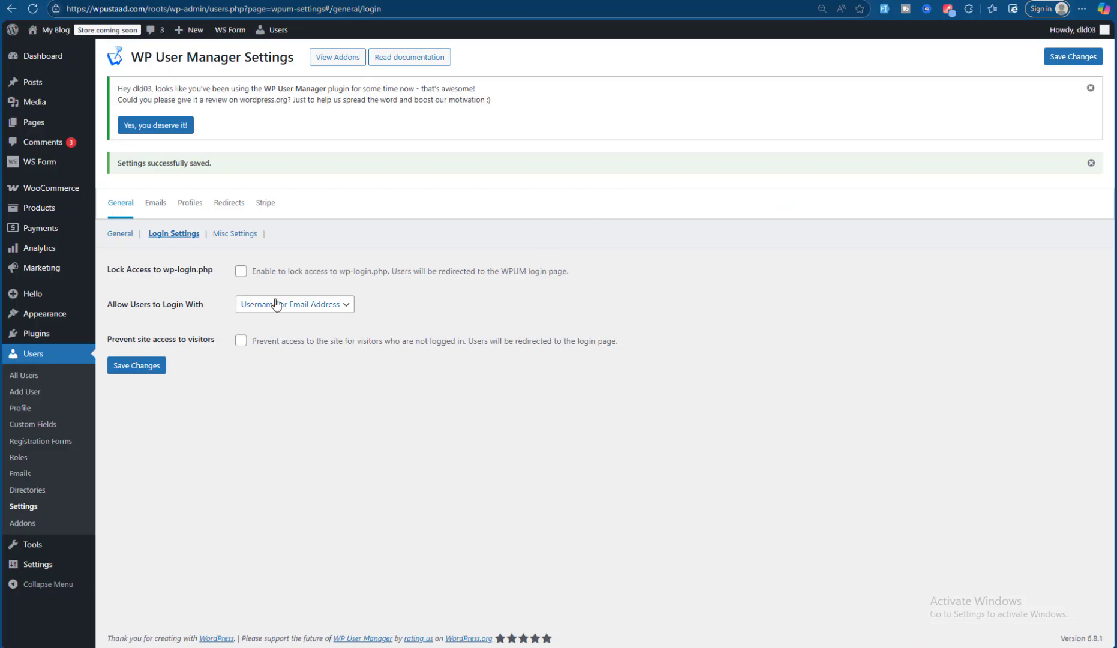
left_click(269, 306)
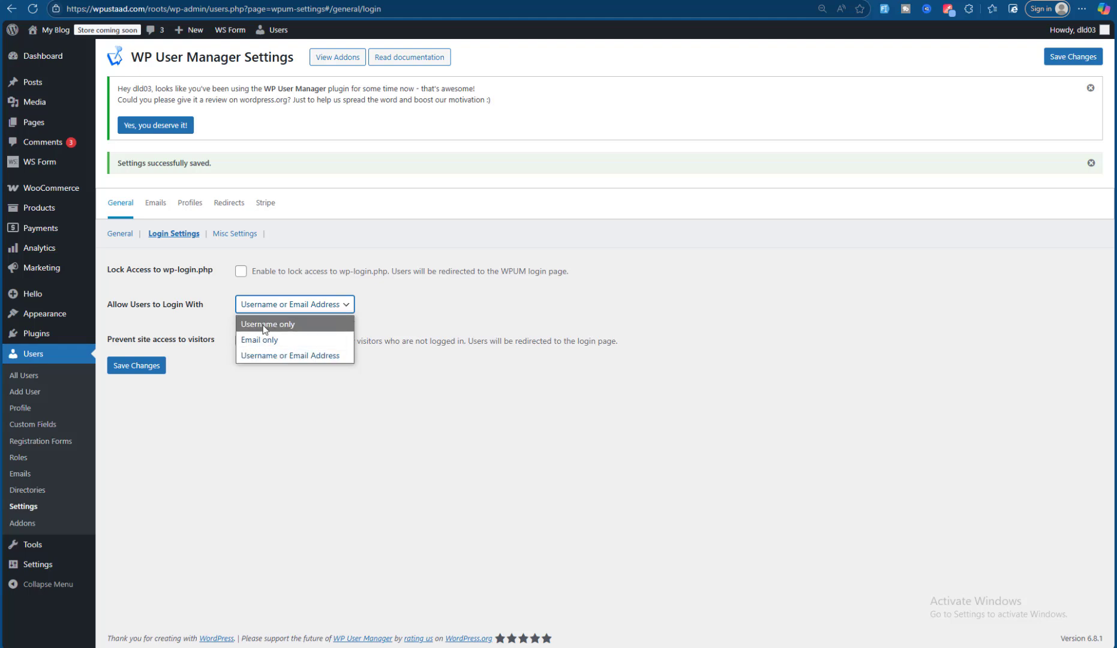
left_click(264, 325)
left_click(137, 365)
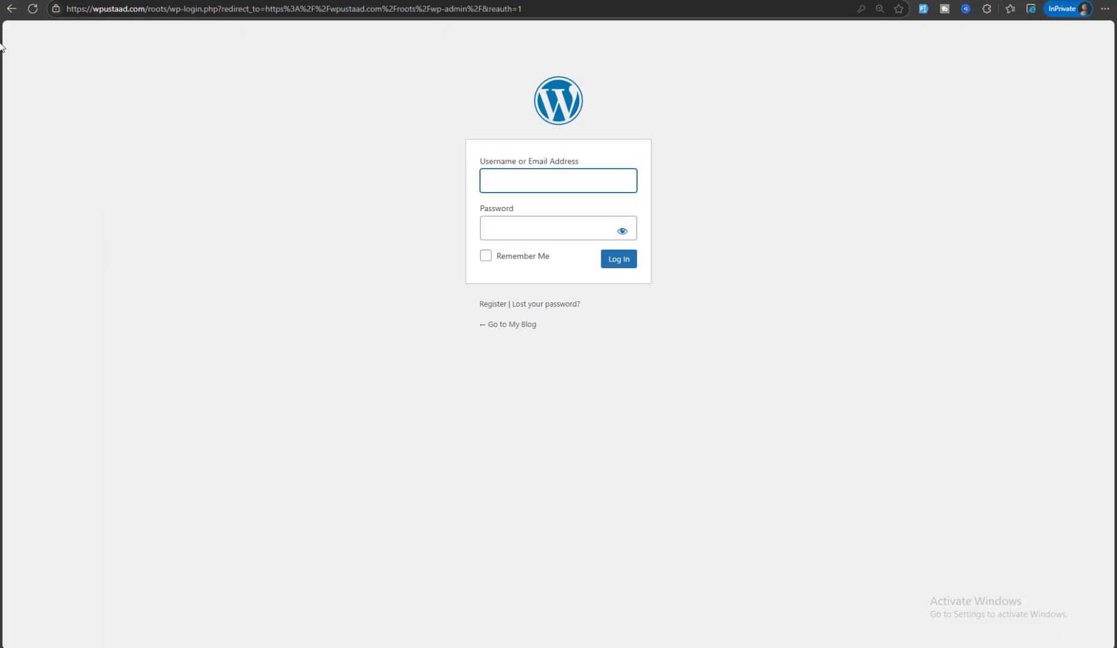
left_click(12, 12)
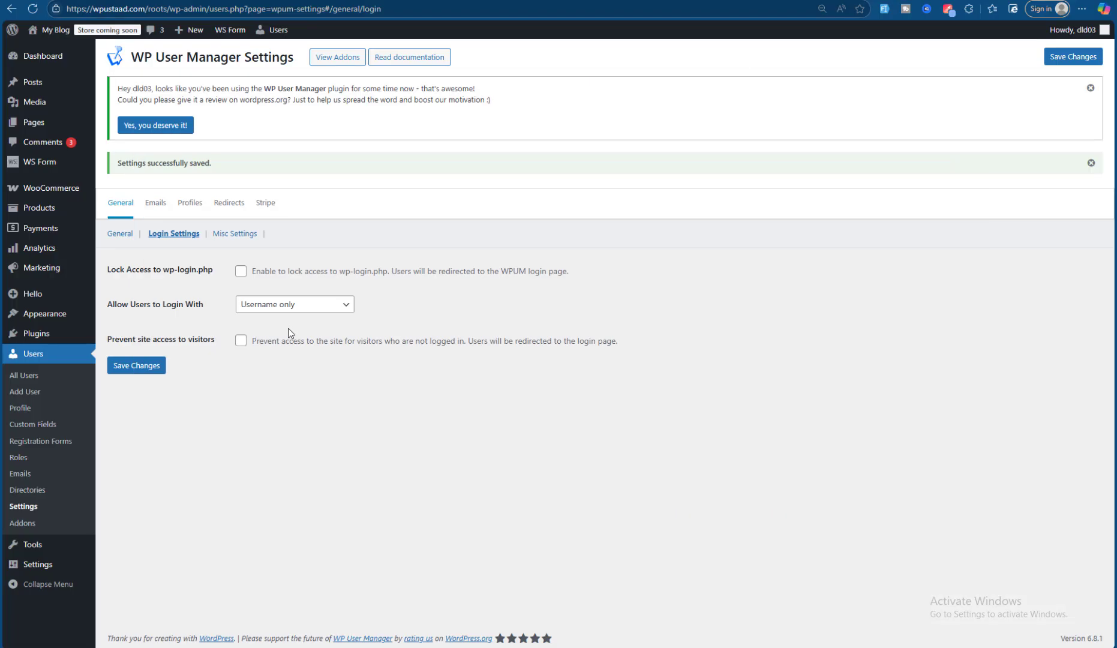
Step: Set Allow Users to Login With to Username or Email Address after trying Email only, and save the settings
left_click(288, 306)
left_click(278, 342)
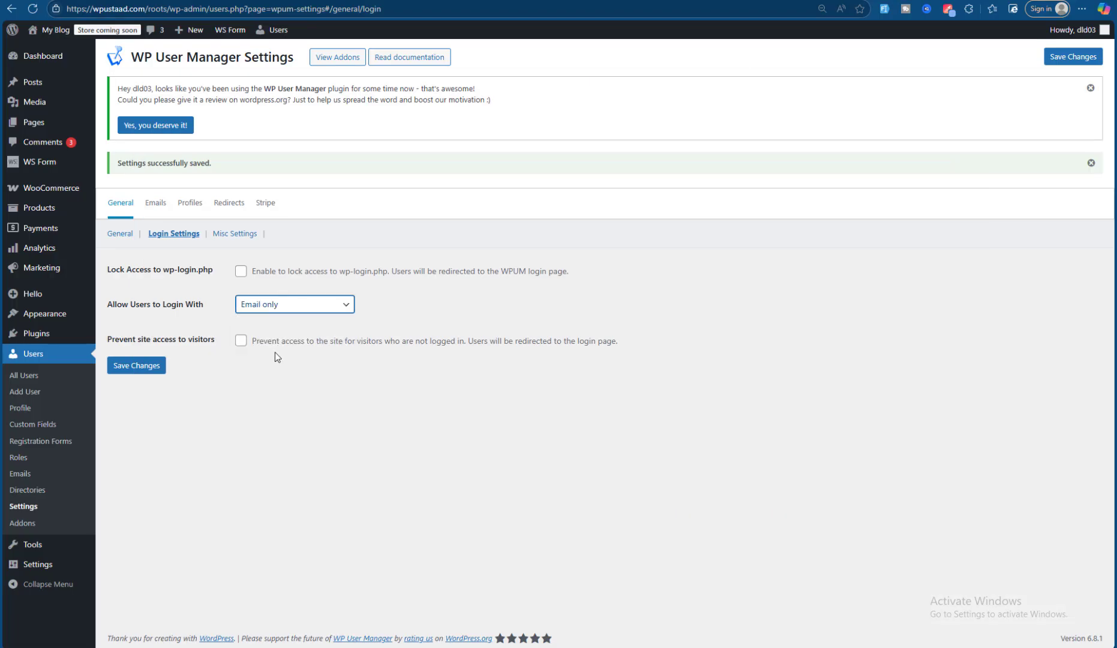
left_click(269, 306)
left_click(258, 353)
left_click(159, 368)
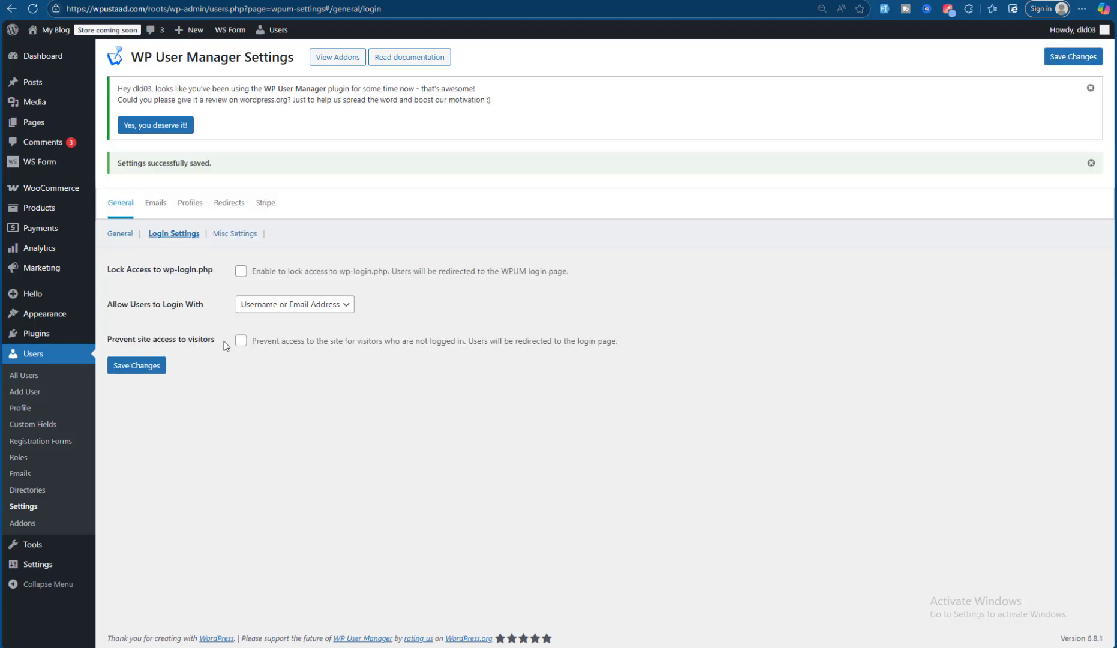
Step: Enable Prevent site access to visitors, save, and check the login page in the InPrivate window before returning to the settings
left_click(240, 340)
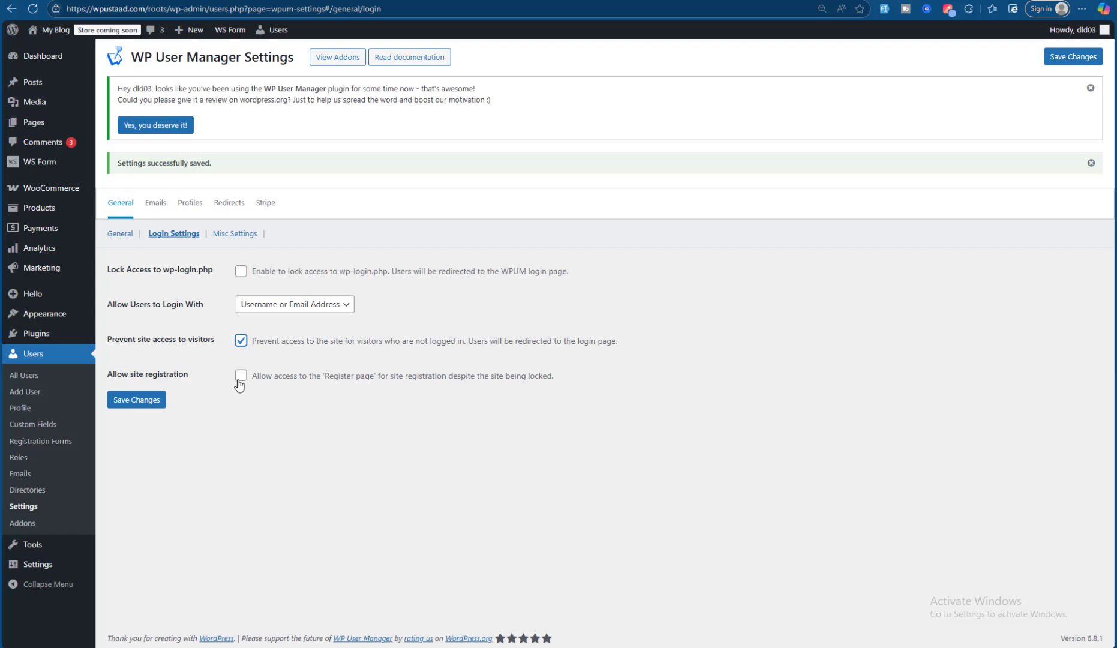
left_click(156, 400)
key("alt+Tab")
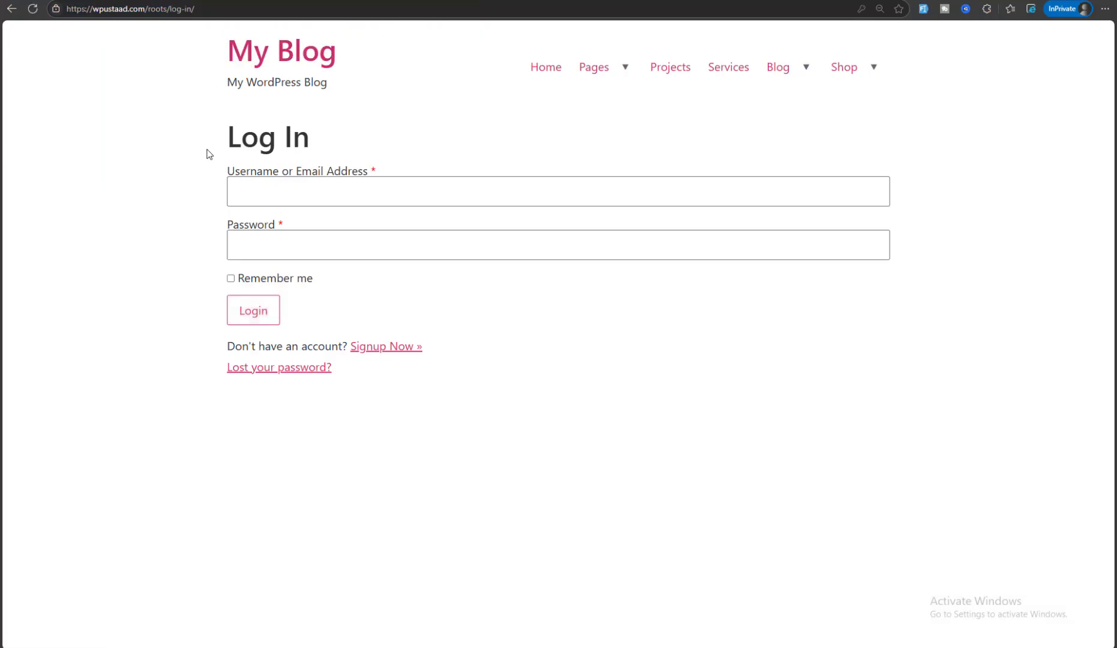
key("alt+Tab")
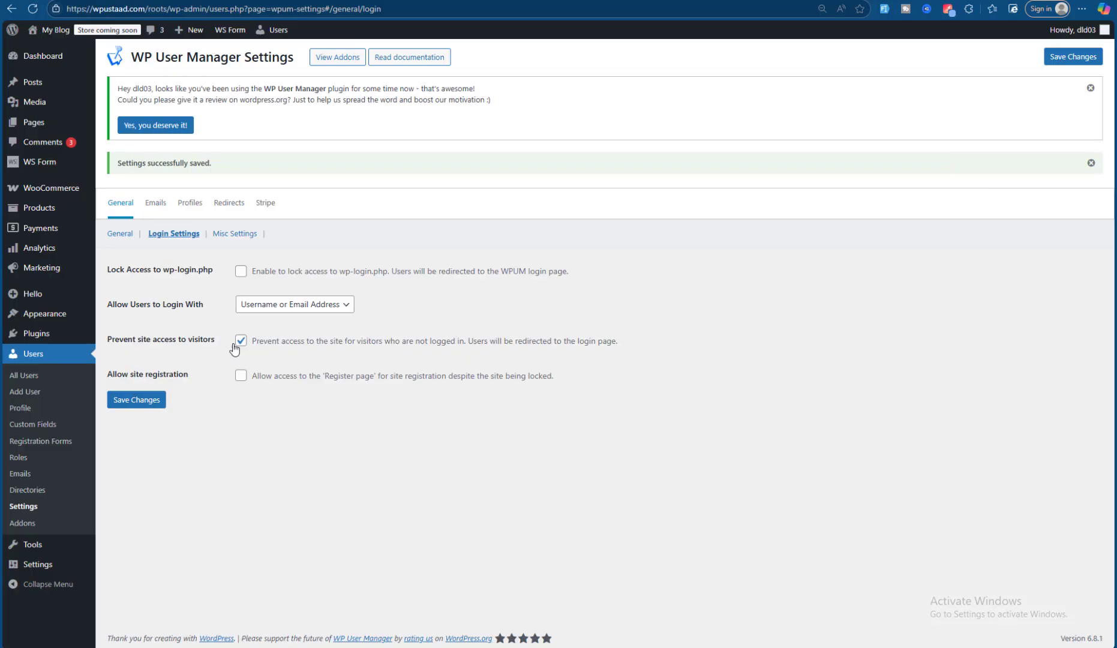
key("alt+Tab")
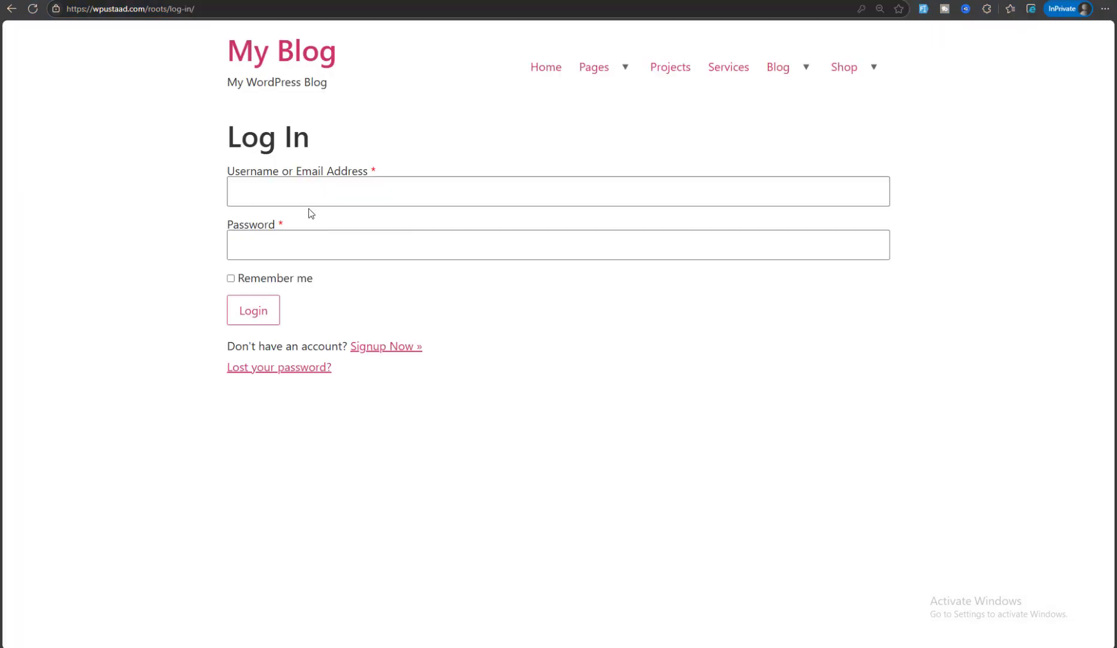
key("alt+Tab")
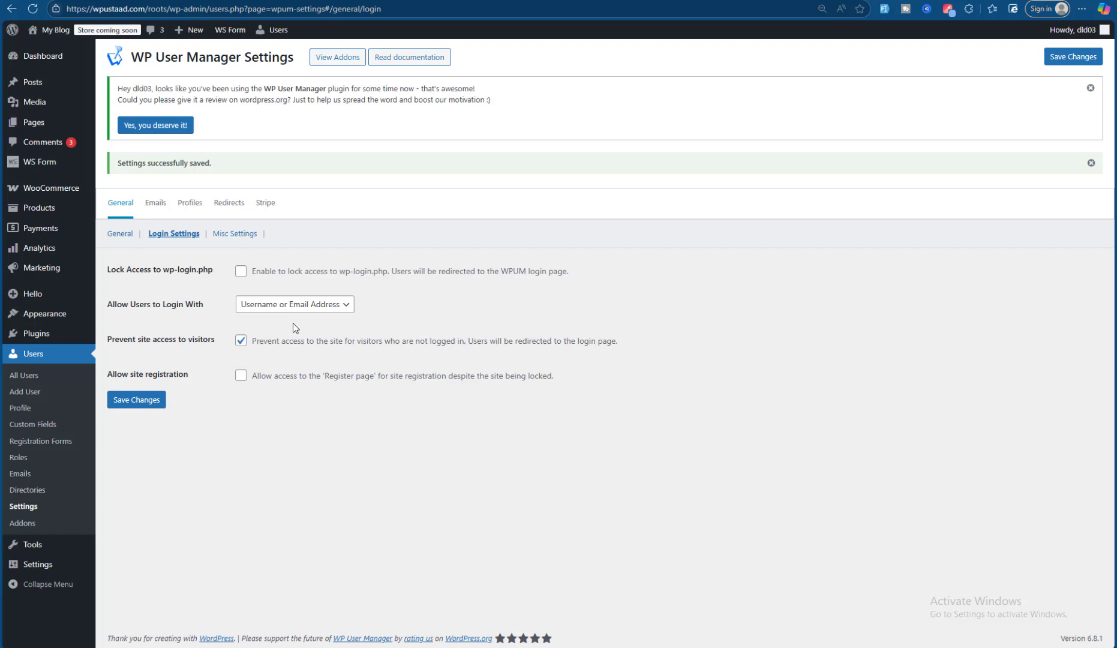
Step: Enable Allow site registration, save the settings, and load wpustaad.com/roots/ in the InPrivate window
left_click(240, 376)
left_click(154, 400)
key("alt+Tab")
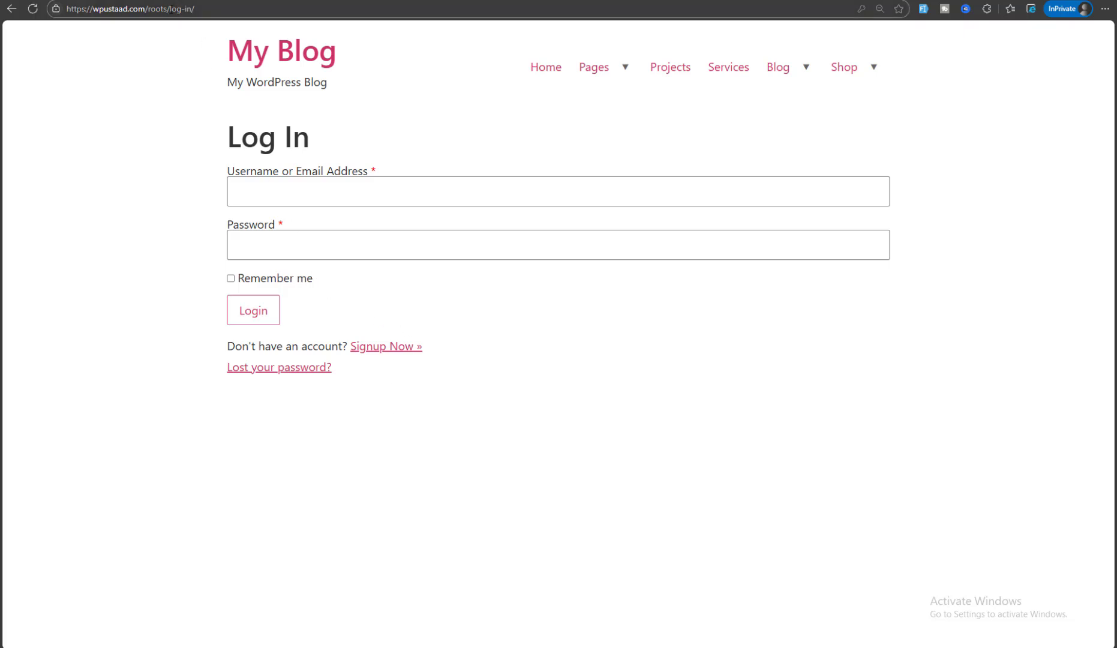
left_click_drag(170, 9, 272, 6)
key("BackSpace")
key("Return")
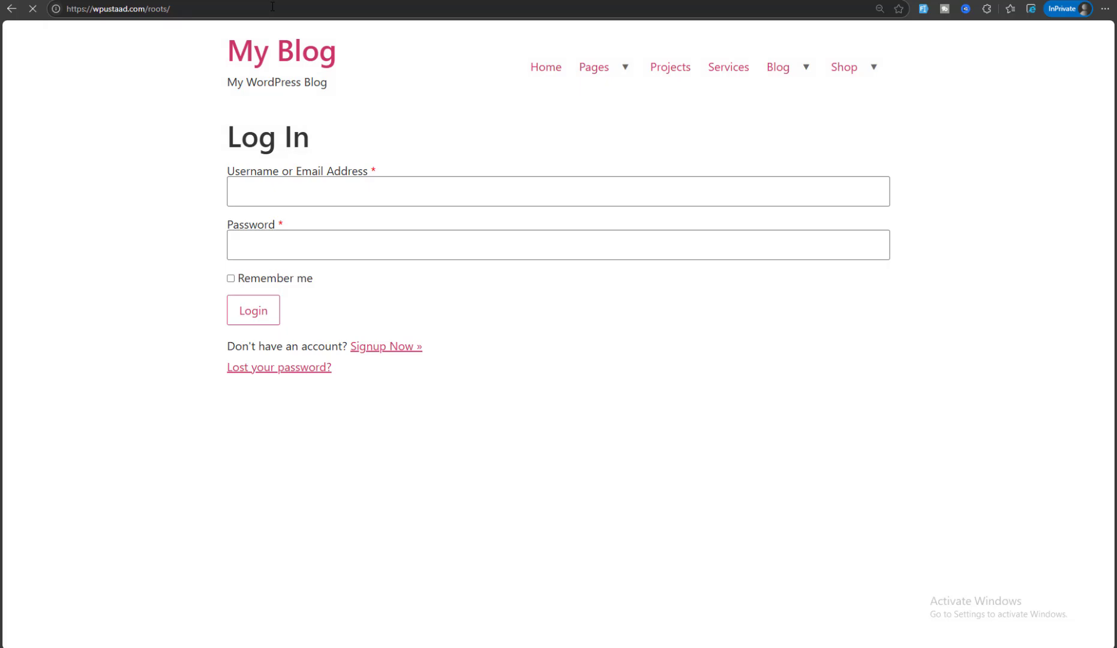
Step: Back in the logged-in window, hide the Admin Bar for the Administrator role in the Misc Settings and save
key("alt+Tab")
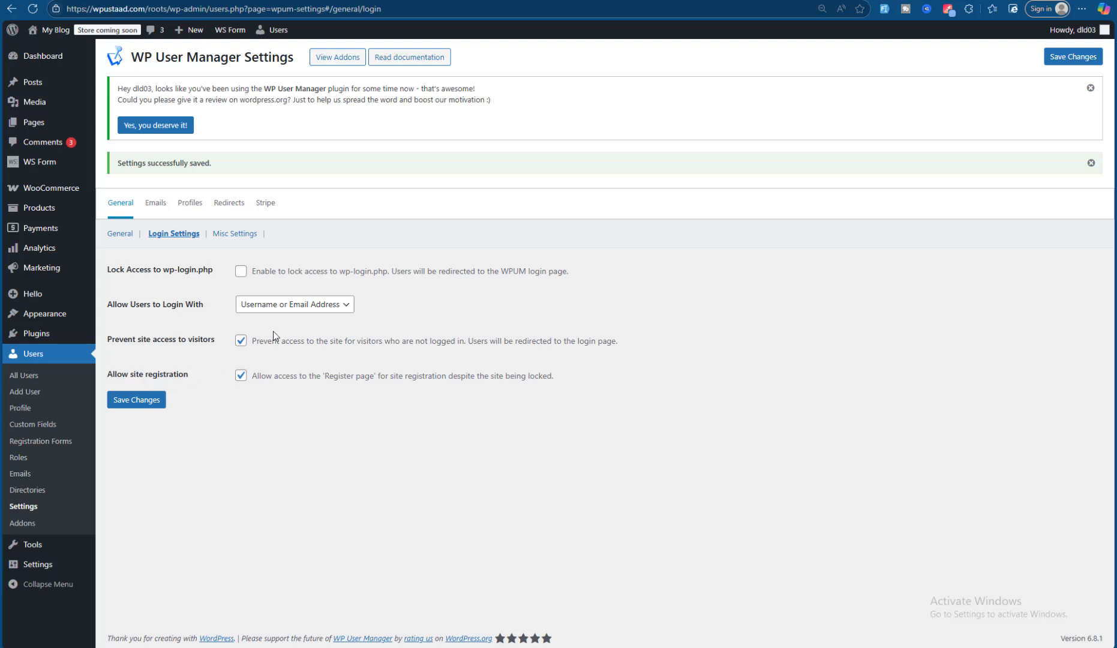
left_click(234, 233)
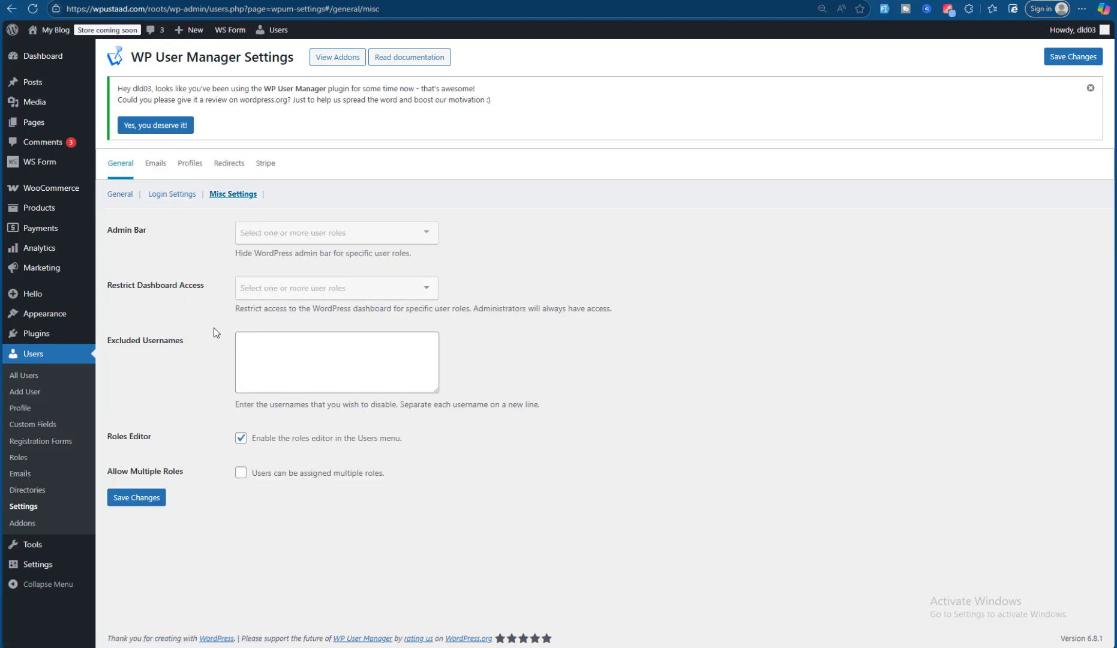
left_click(271, 234)
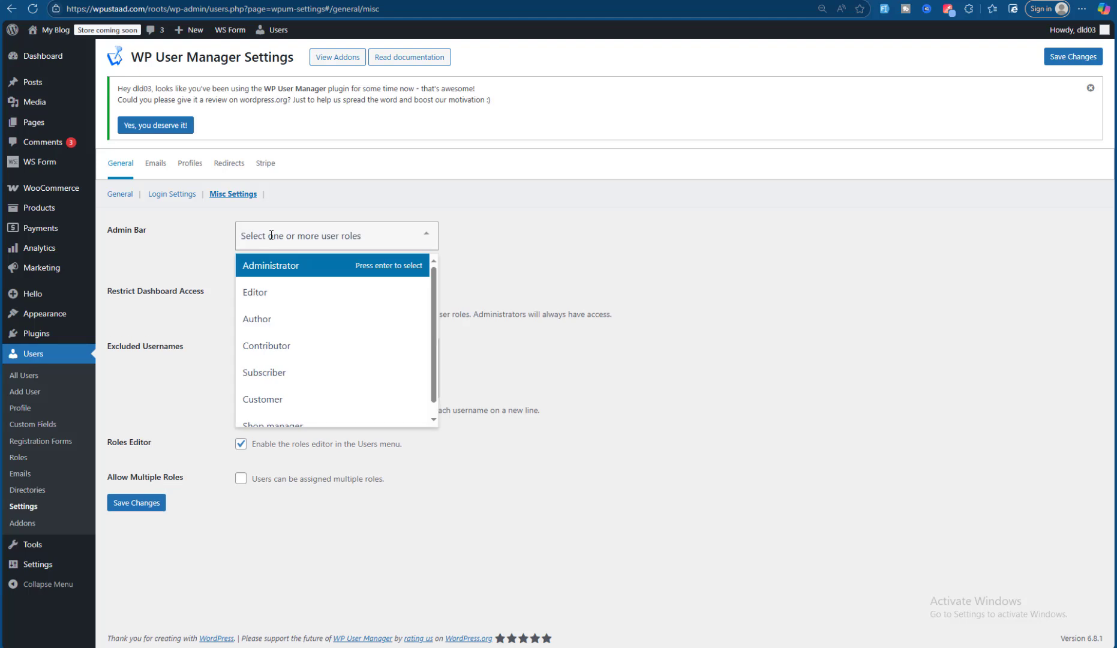
left_click(268, 272)
left_click(130, 501)
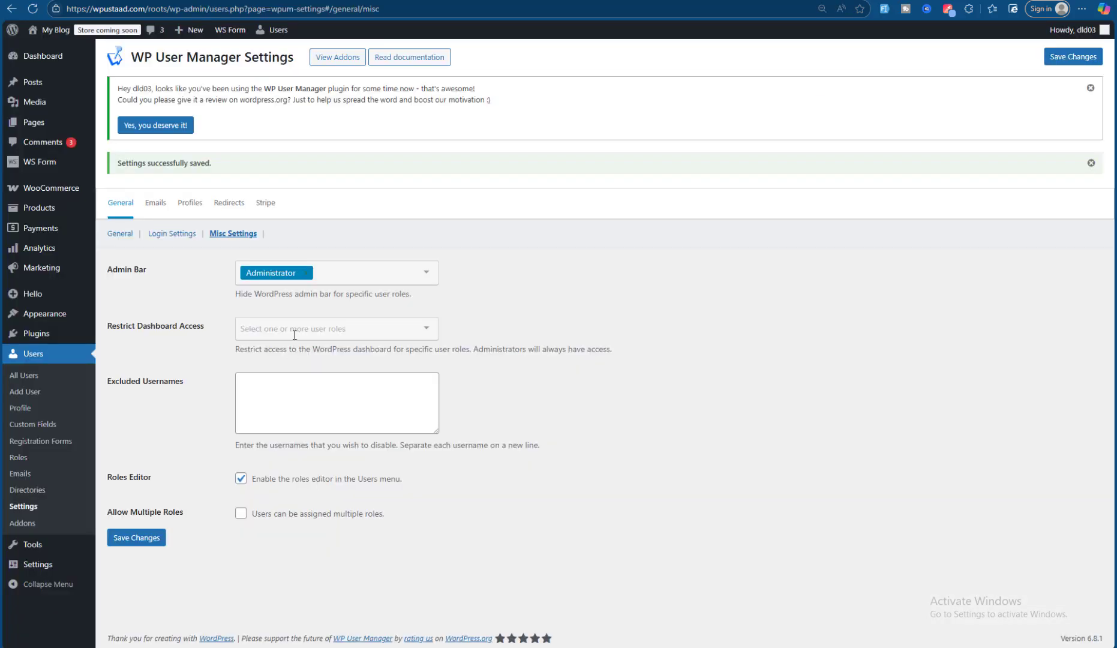
Step: Remove the Administrator role from the Admin Bar setting
left_click(306, 273)
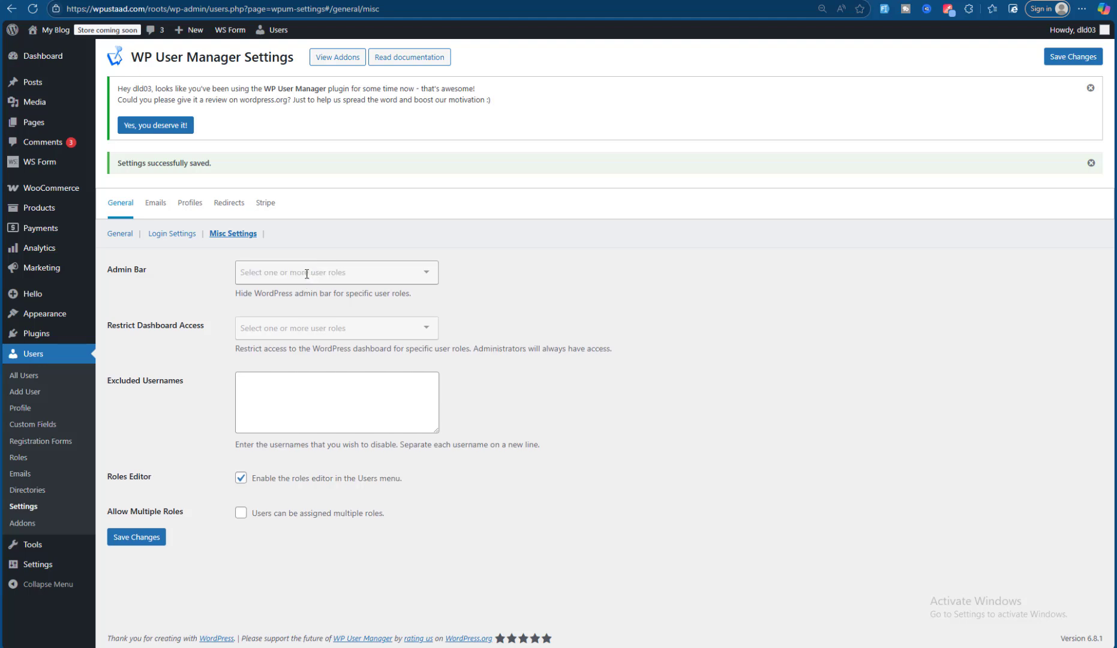
left_click(291, 276)
left_click(308, 266)
Step: Review the roles offered for Restrict Dashboard Access and examine the Excluded Usernames field
left_click(294, 329)
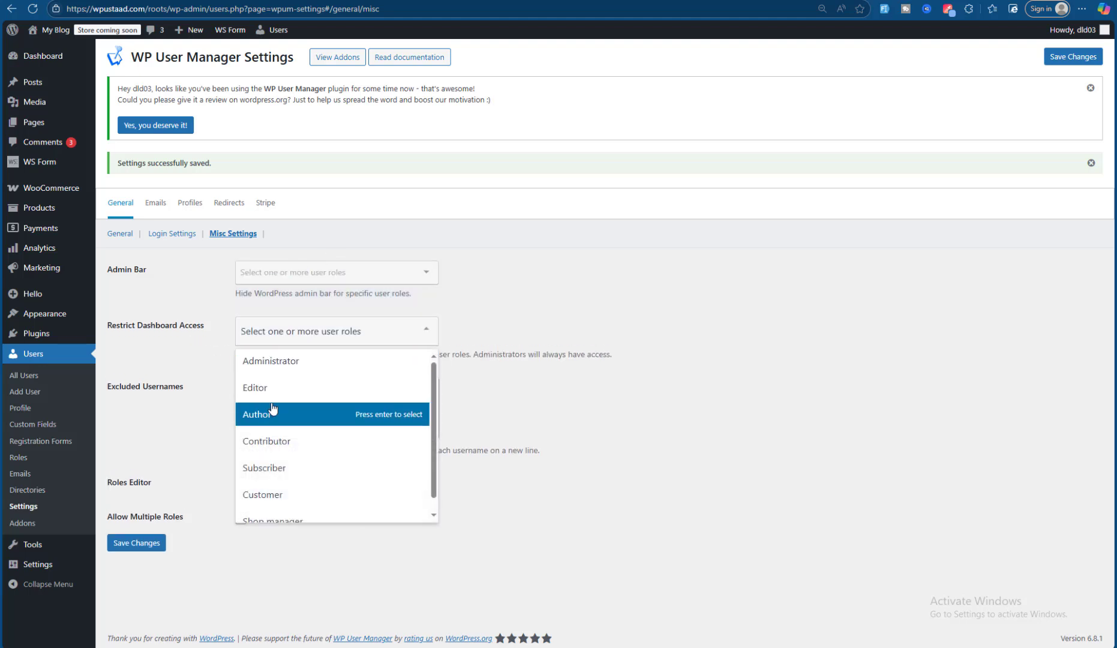
left_click(225, 286)
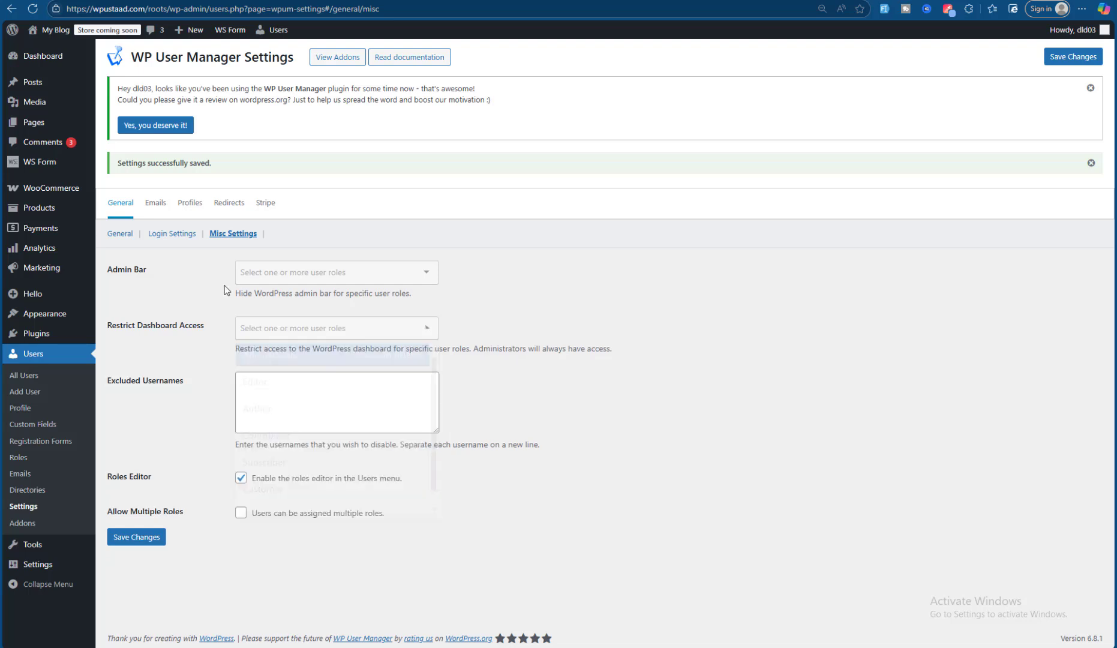
left_click(282, 328)
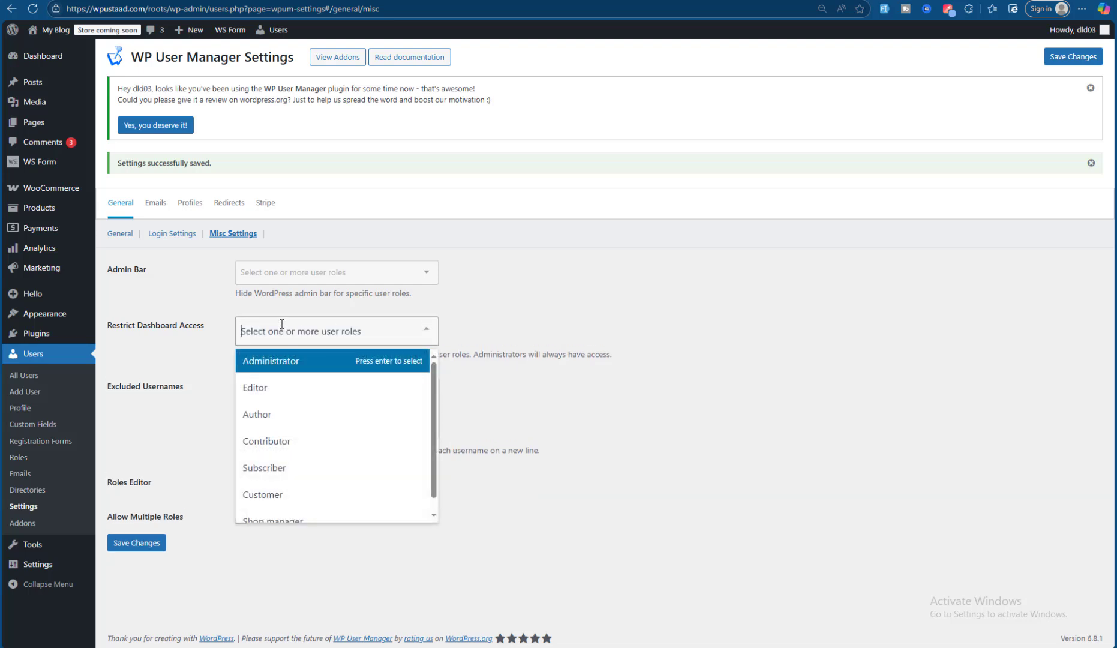
left_click(220, 355)
left_click(276, 330)
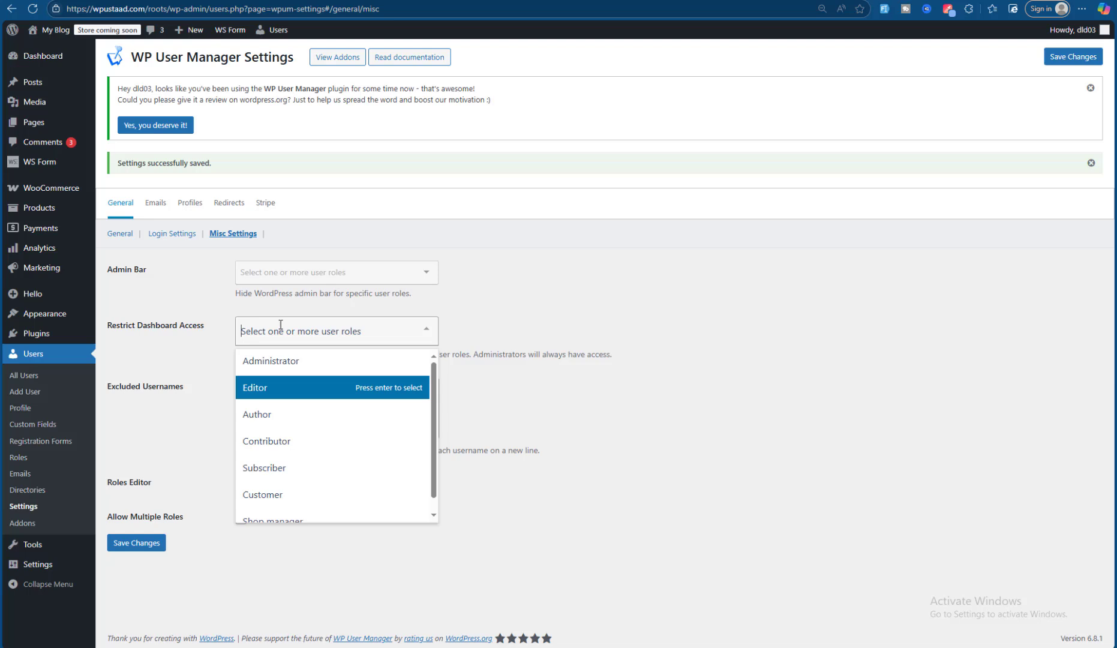
left_click(196, 340)
left_click(304, 384)
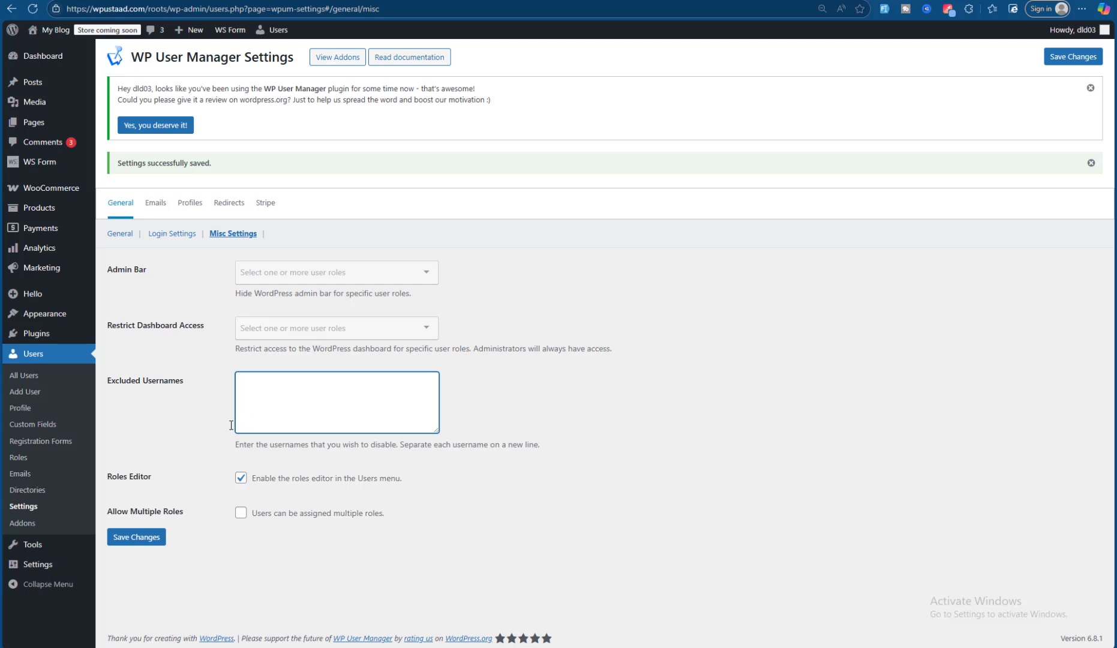
Step: Keep the Roles Editor enabled, enable Allow Multiple Roles, and save the Misc Settings
left_click(241, 479)
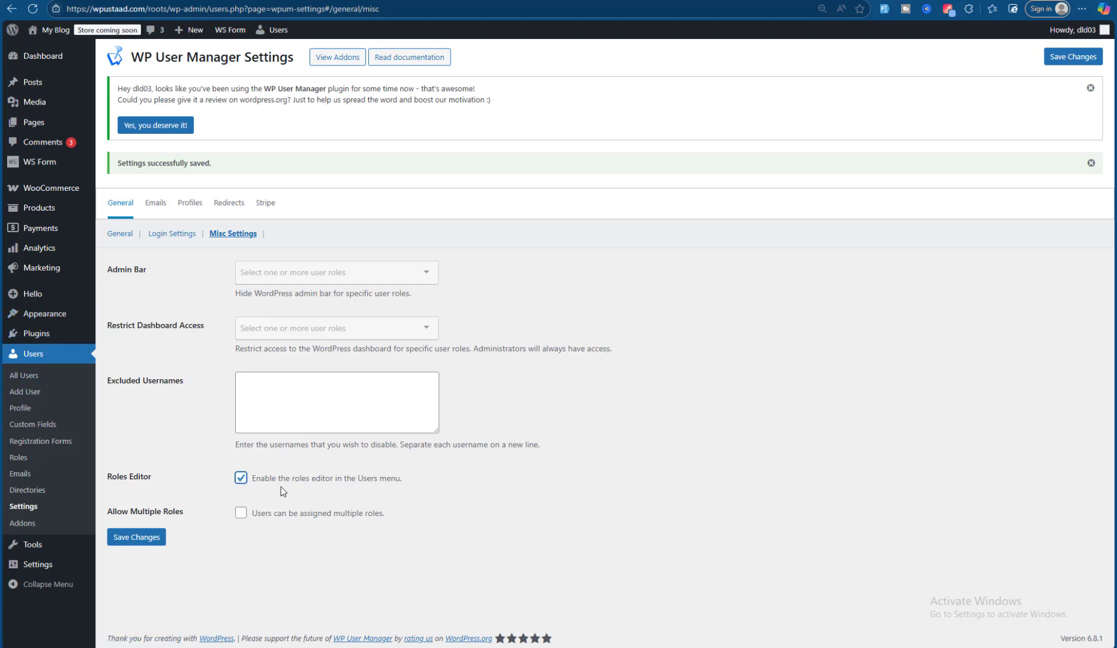
left_click(147, 536)
left_click(240, 513)
left_click(151, 536)
Step: Open the administrator's profile from the list of all users and look through its fields for a role setting
left_click(24, 376)
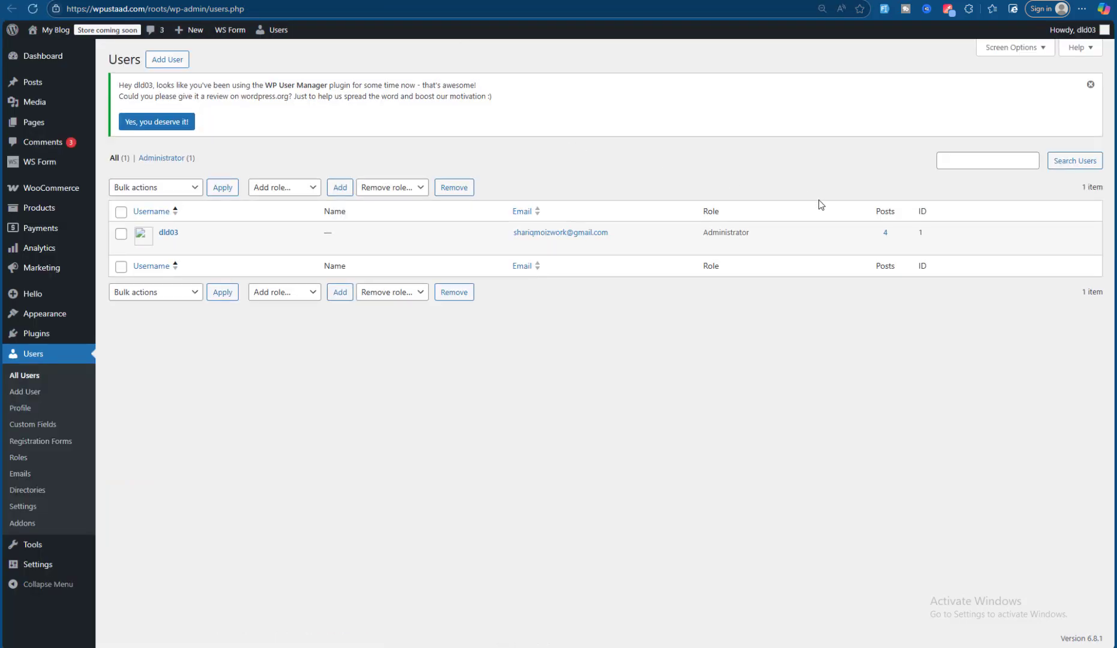
left_click(165, 245)
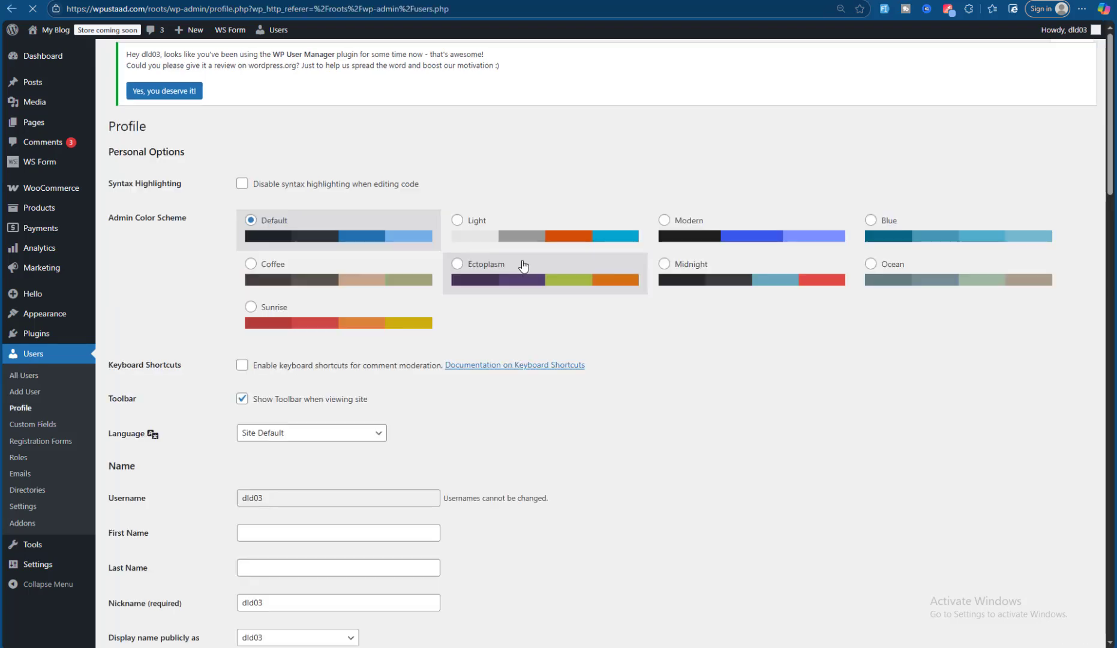
scroll(1060, 176, "down", 3)
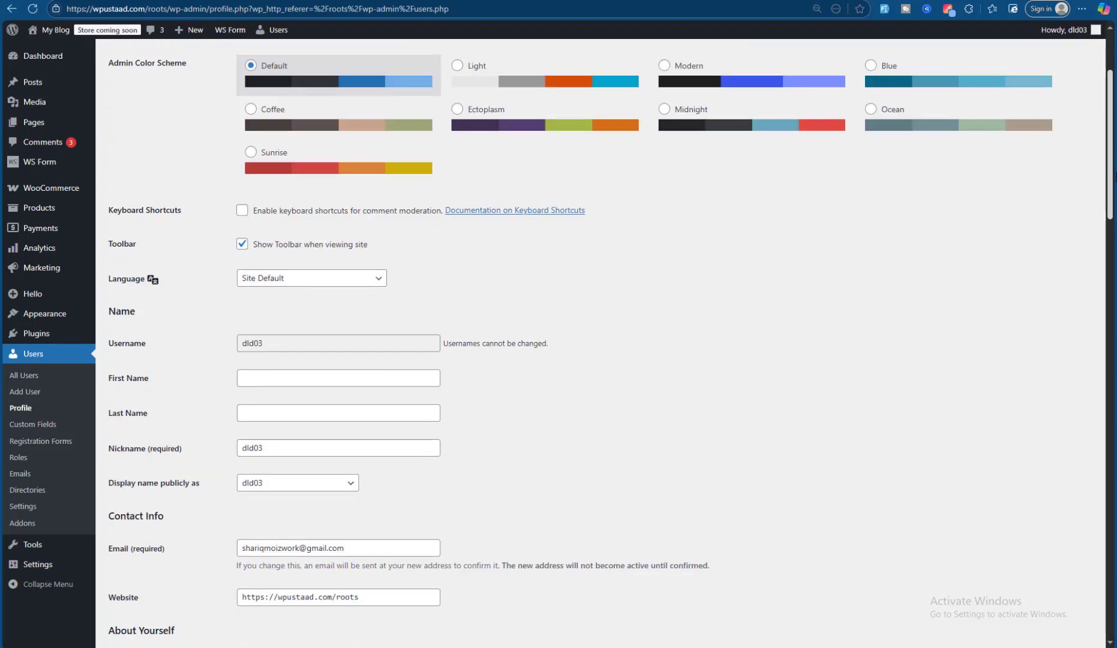
left_click_drag(1106, 174, 1110, 218)
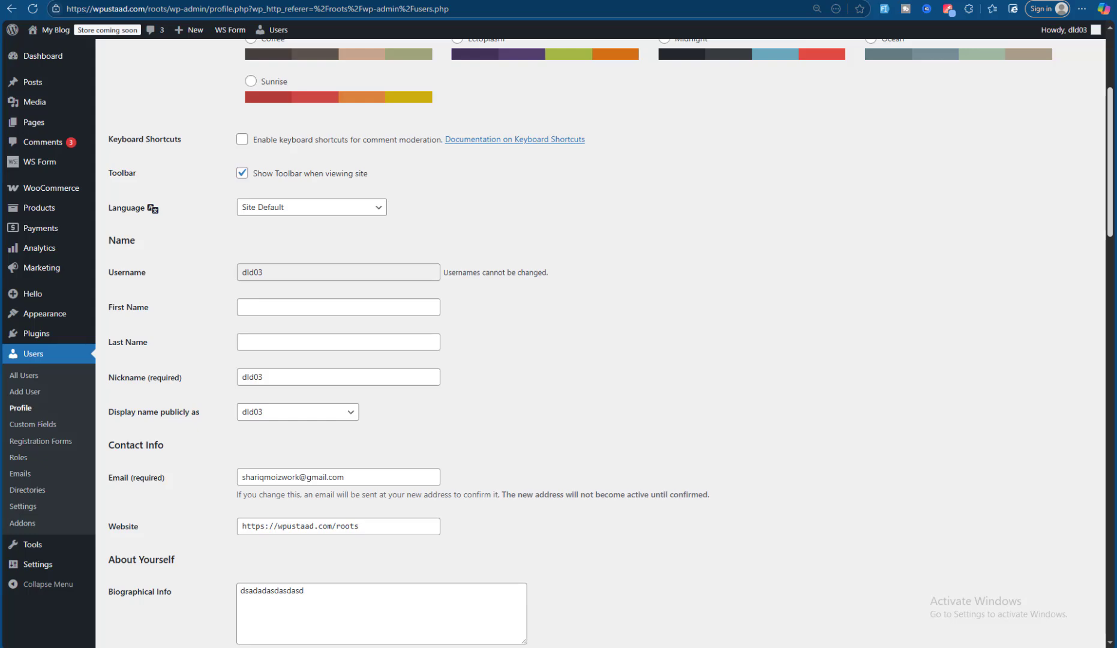
scroll(601, 342, "up", 4)
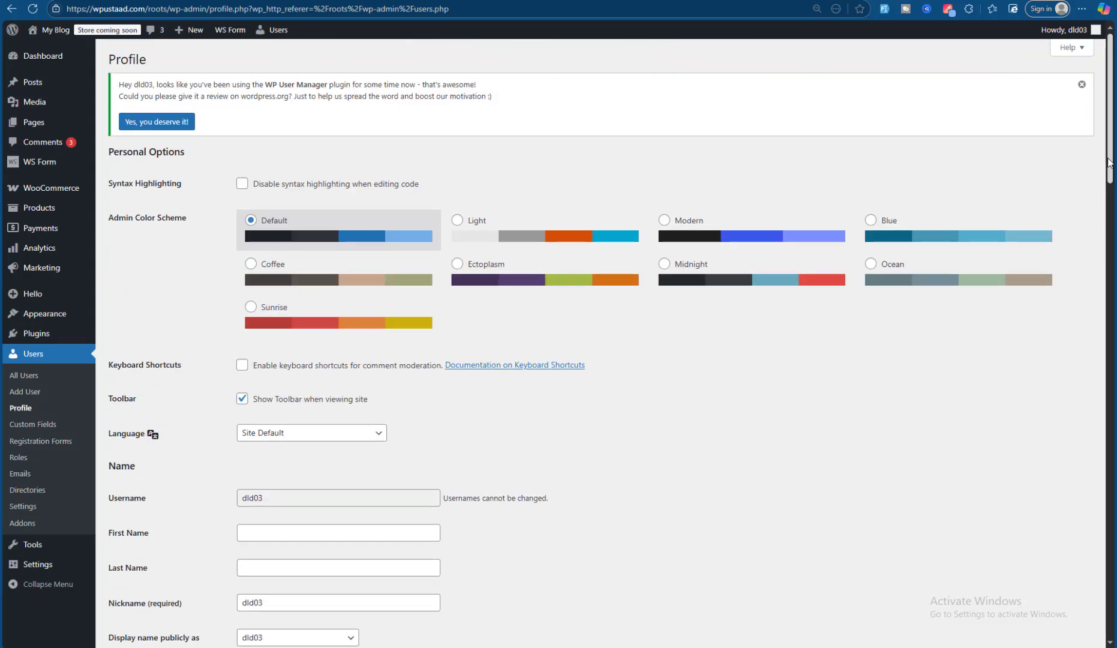
left_click_drag(1109, 162, 1112, 180)
Step: Search the profile page for "role", scan it to the end, and return to the list of all users
key("ctrl+f")
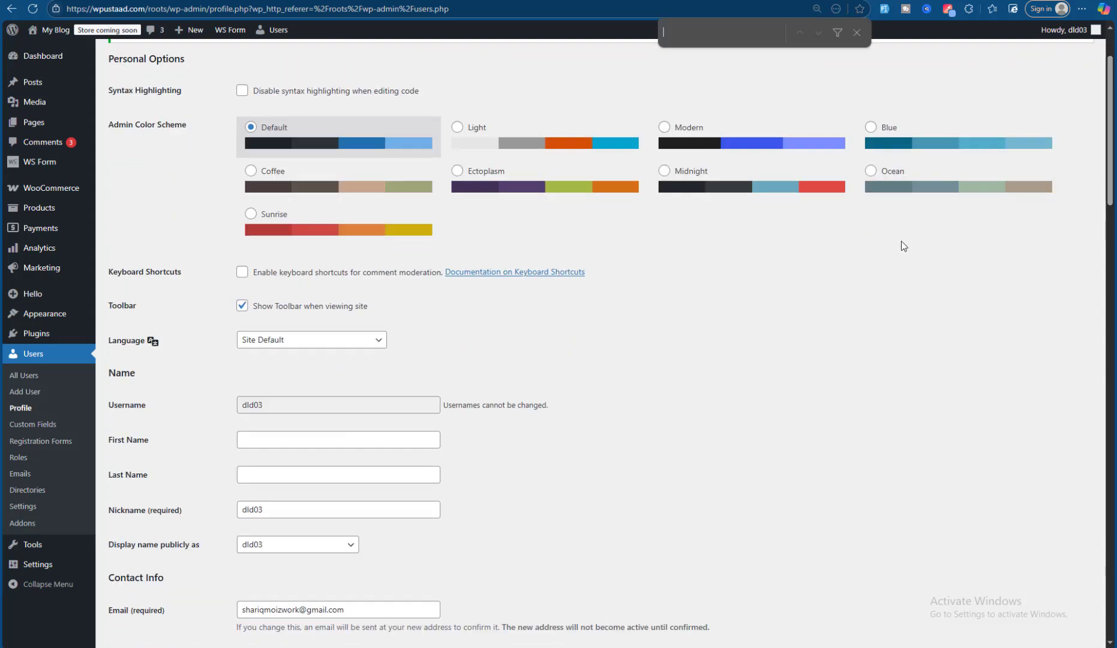
type("role")
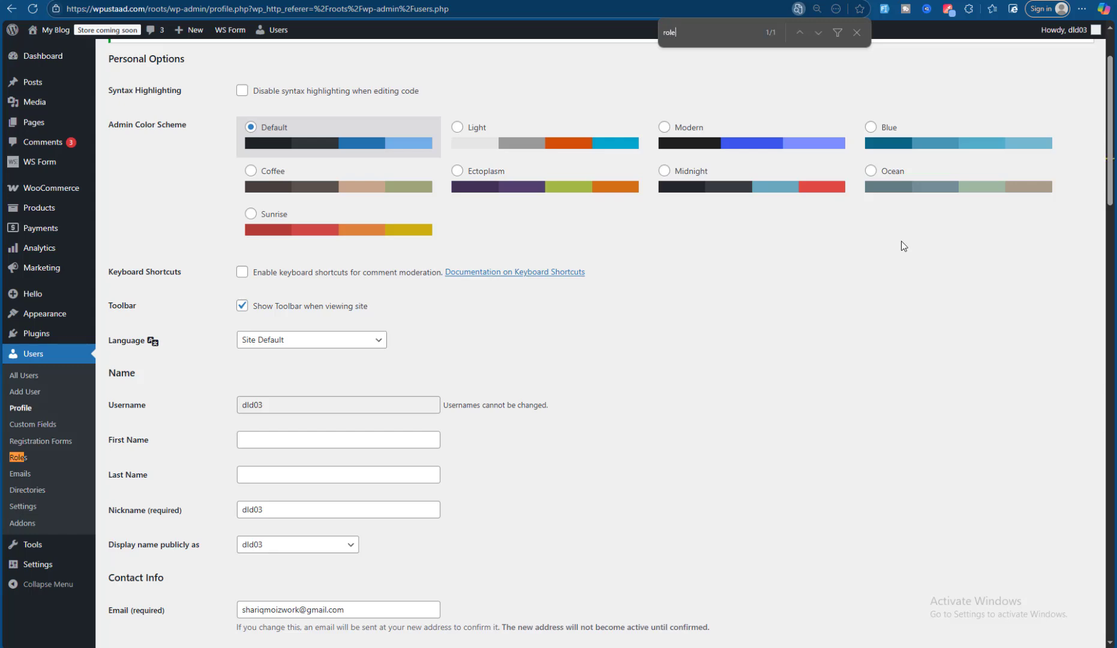
key("Escape")
scroll(698, 407, "down", 10)
scroll(699, 412, "down", 10)
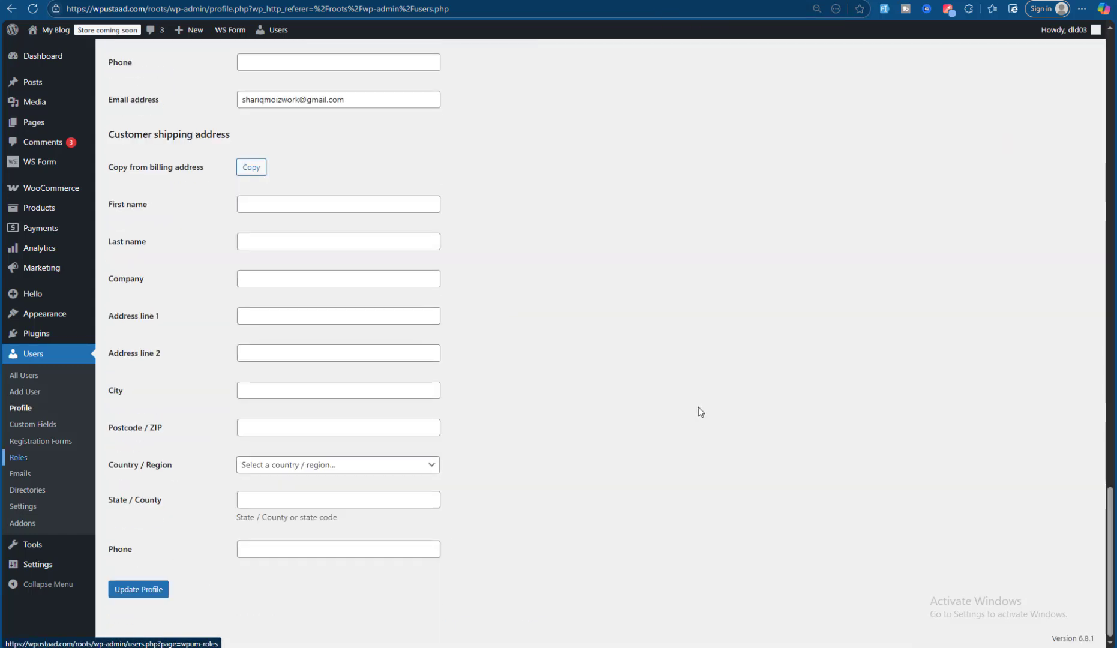
key("Home")
left_click(23, 377)
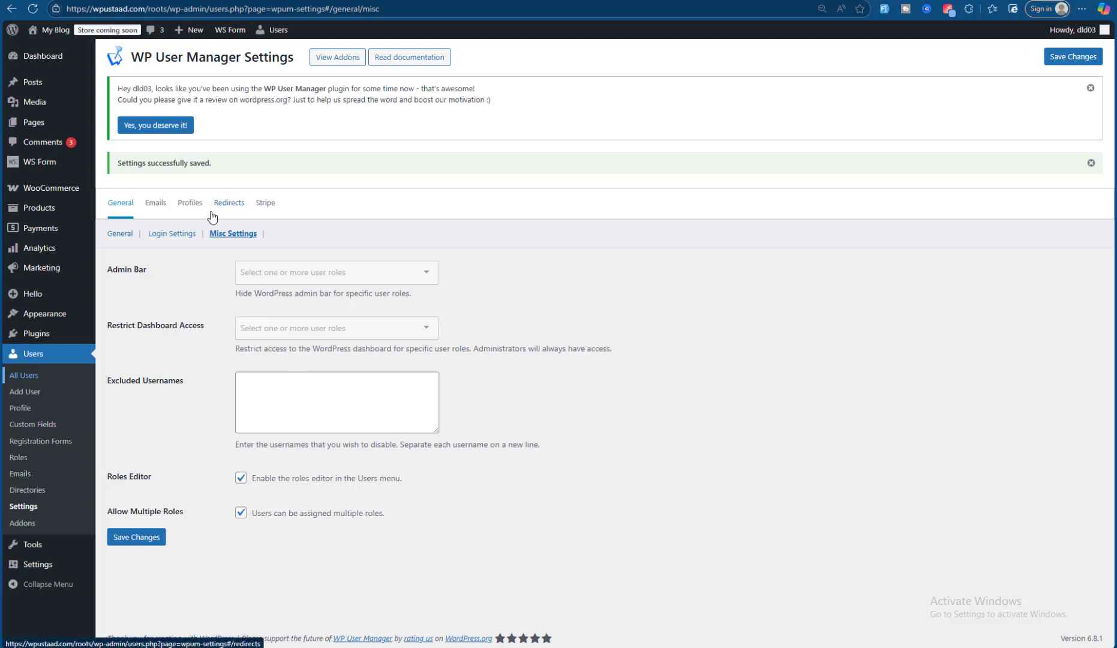
Step: Open WP User Manager's Emails settings and examine the From Name, From Email and Email Template options
left_click(147, 203)
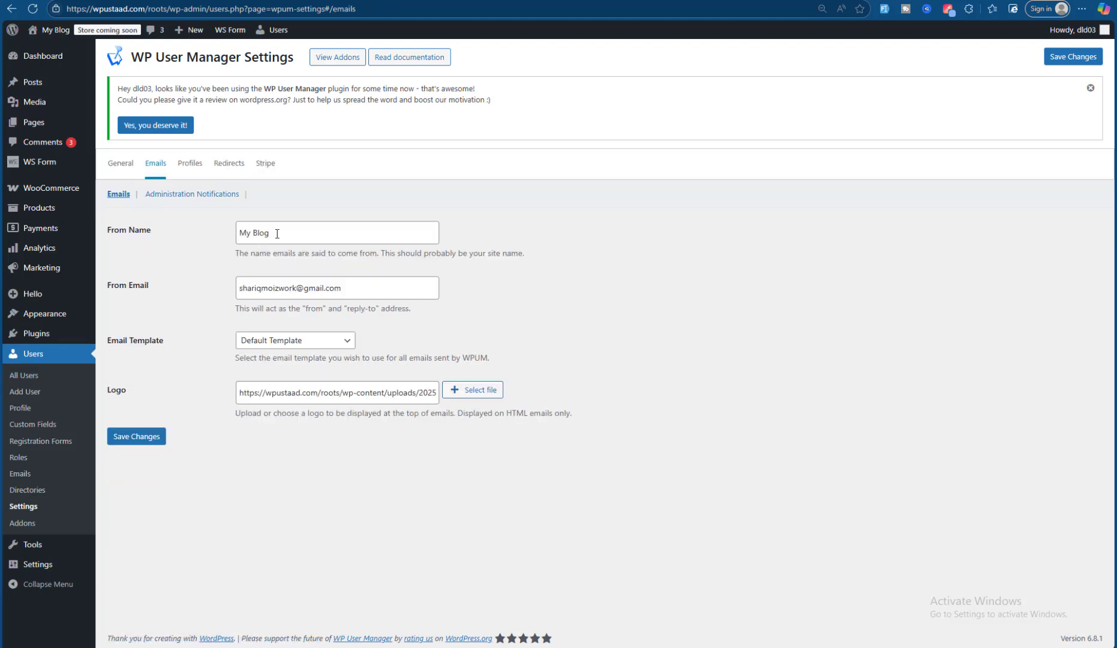
left_click_drag(277, 234, 228, 237)
left_click(192, 281)
left_click(286, 348)
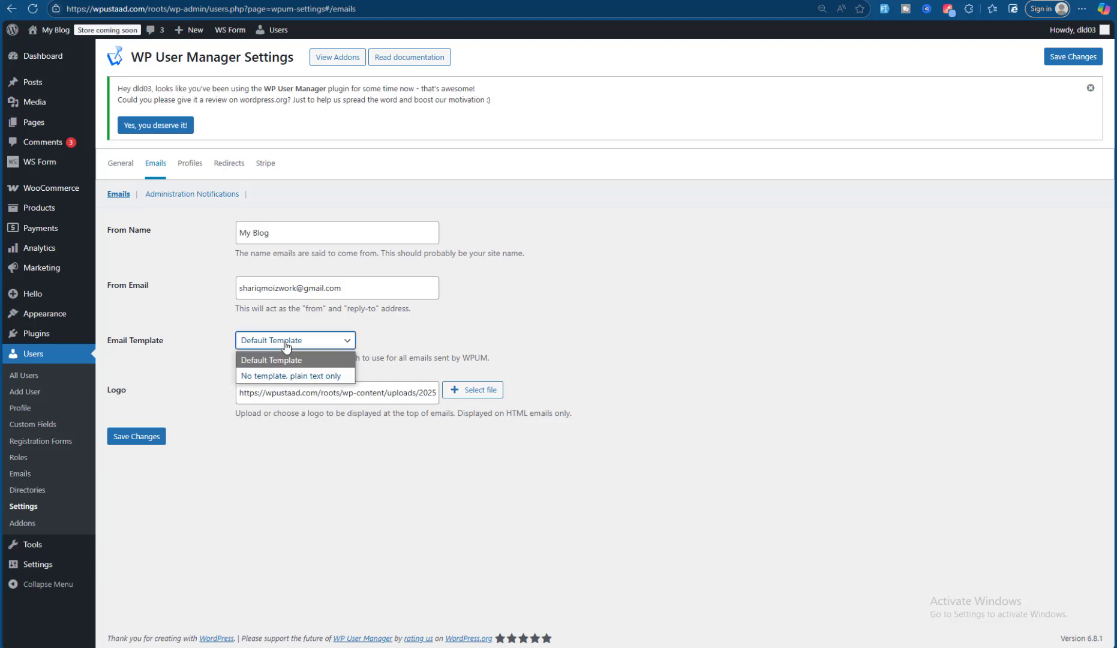
left_click(417, 334)
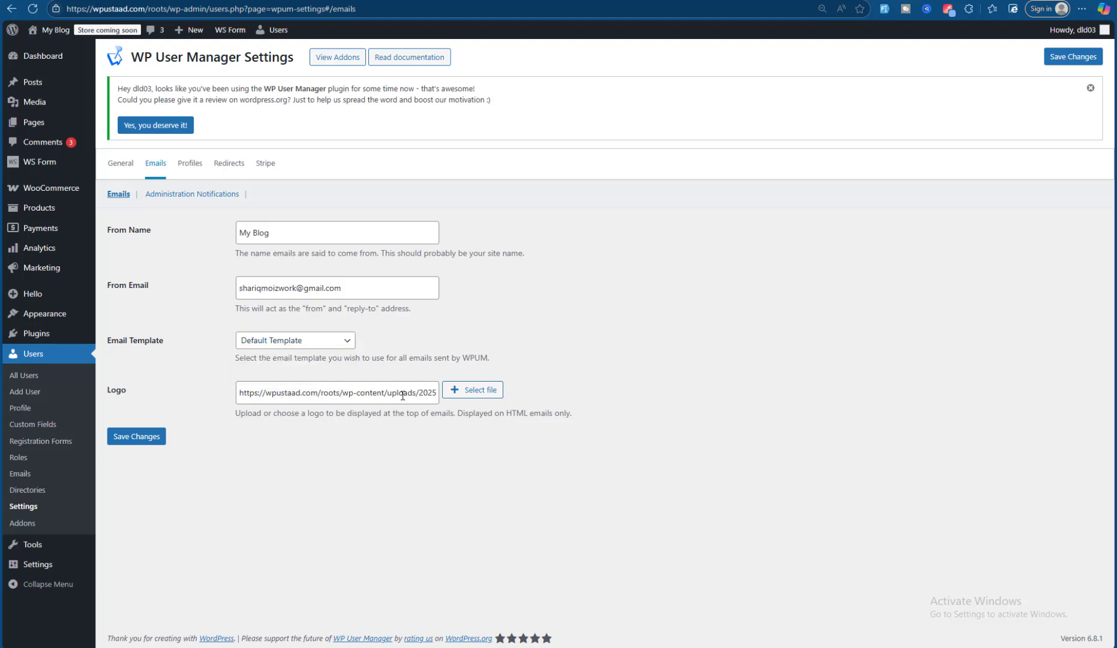
left_click(301, 343)
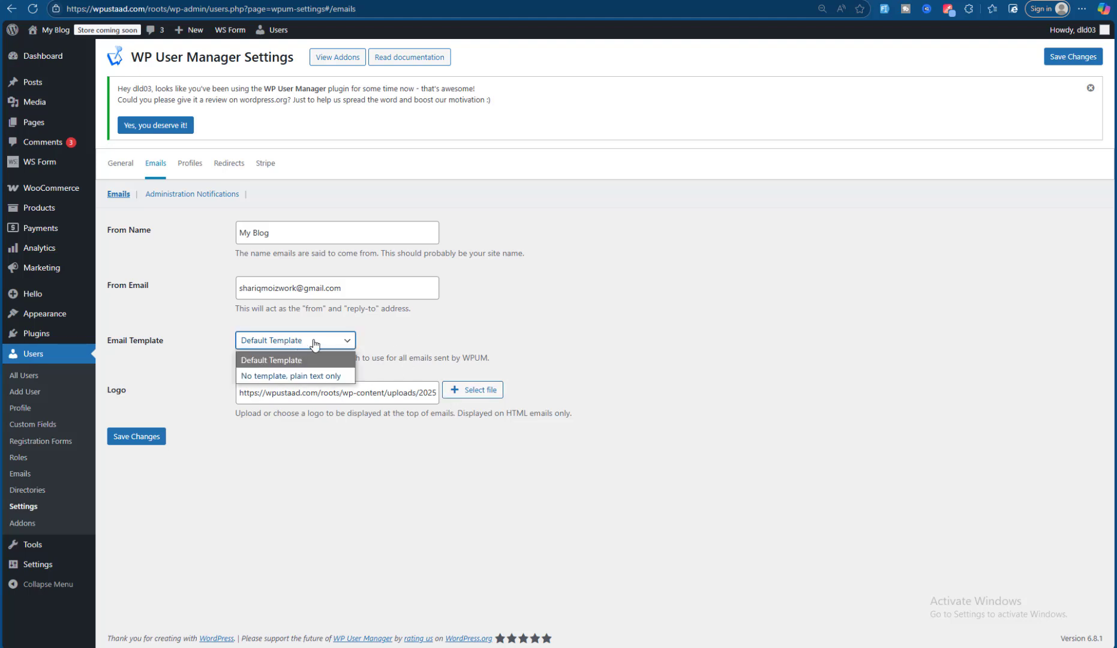
left_click(378, 334)
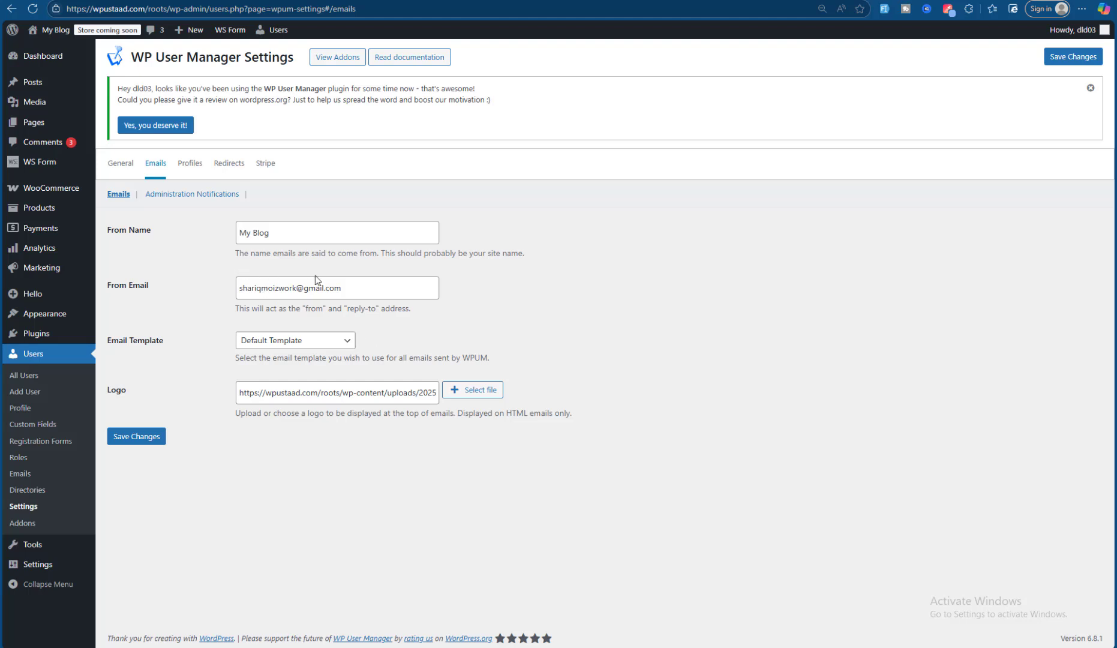
left_click_drag(377, 287, 243, 288)
left_click_drag(271, 235, 212, 234)
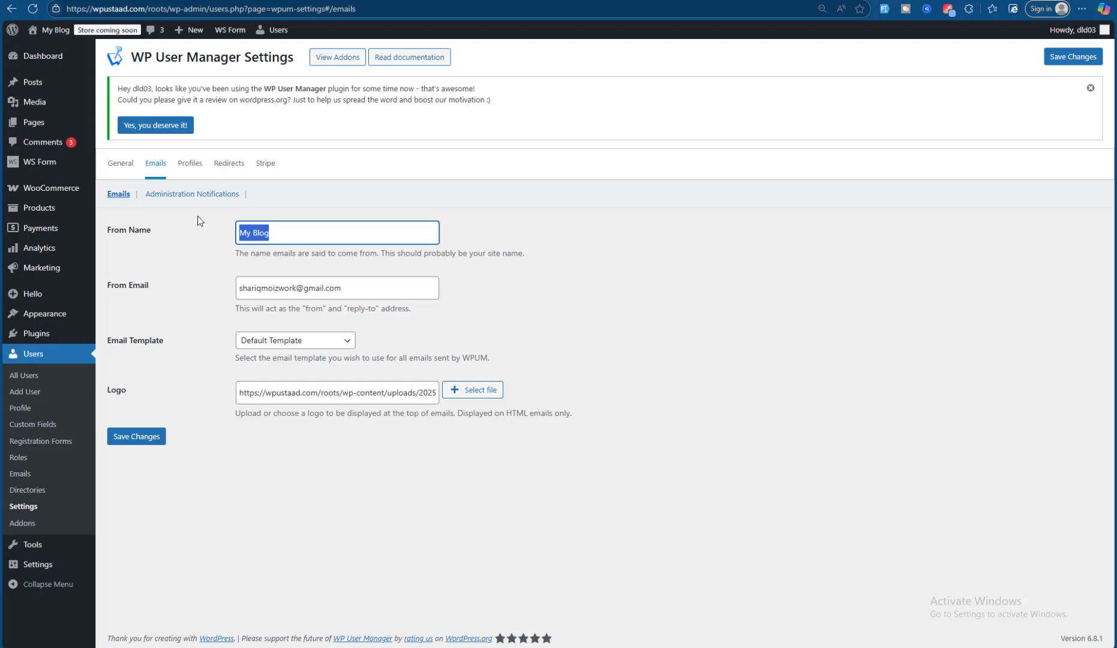
Step: Review the Administration Notifications email options and open the Profiles settings
left_click(187, 193)
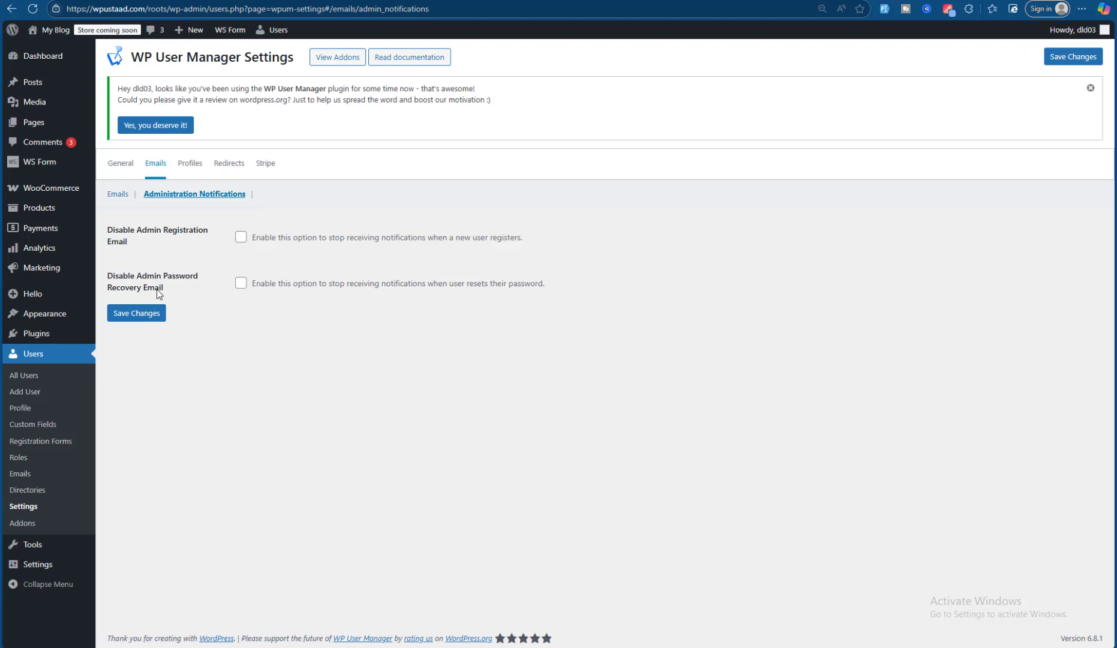
left_click(190, 165)
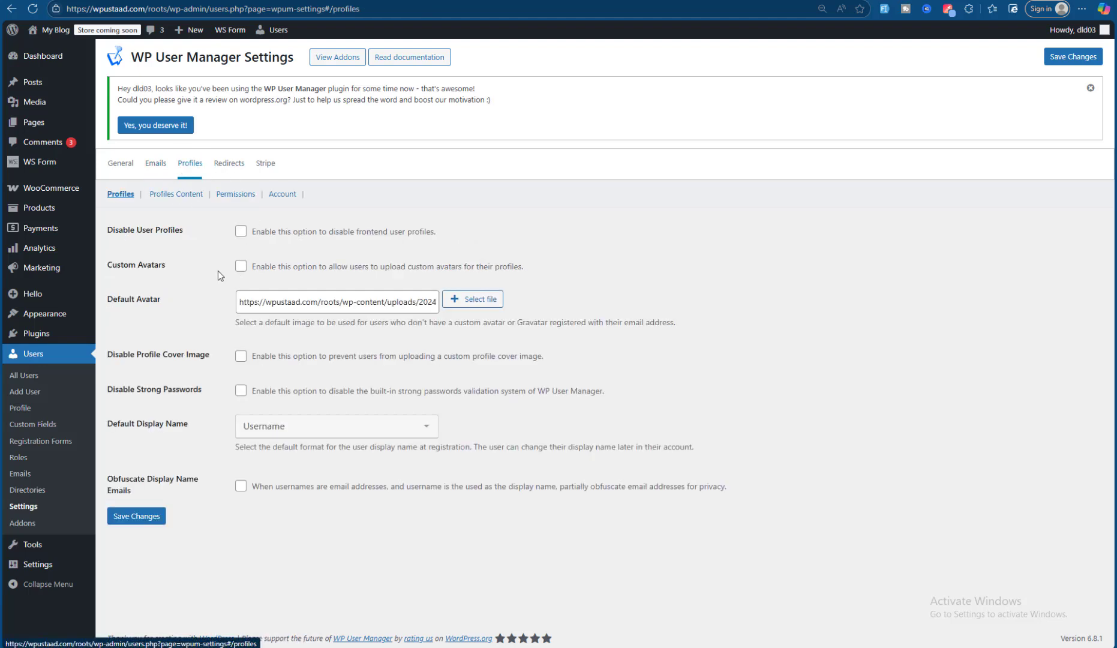
Step: Try Disable User Profiles, enable Custom Avatars, and save the Profiles settings
left_click(240, 232)
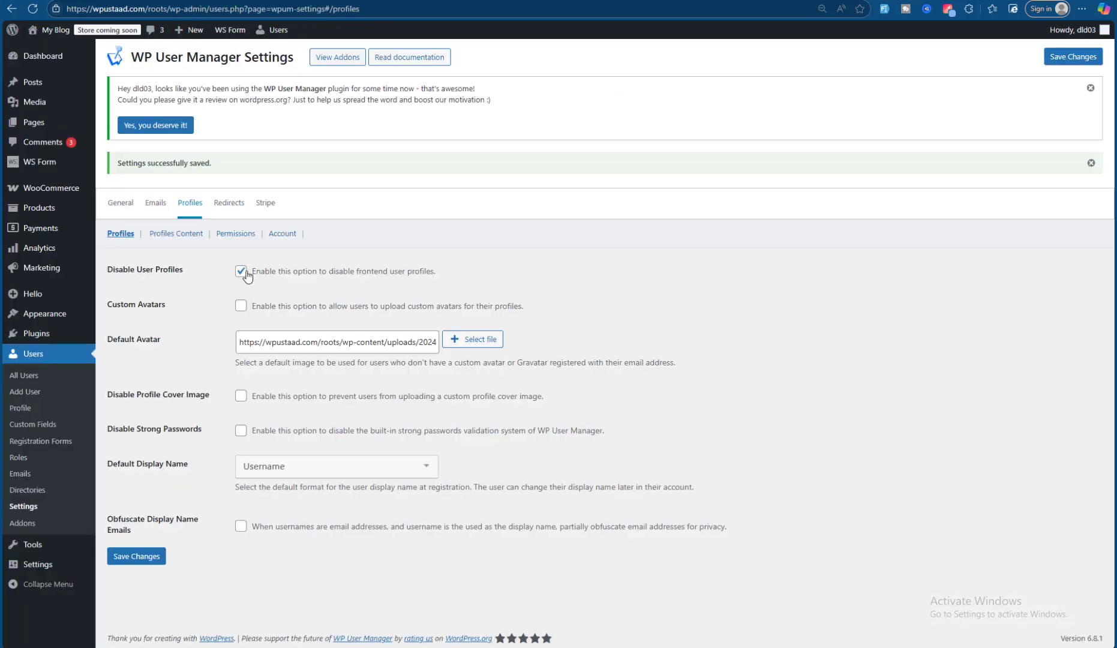
left_click(241, 307)
left_click(137, 556)
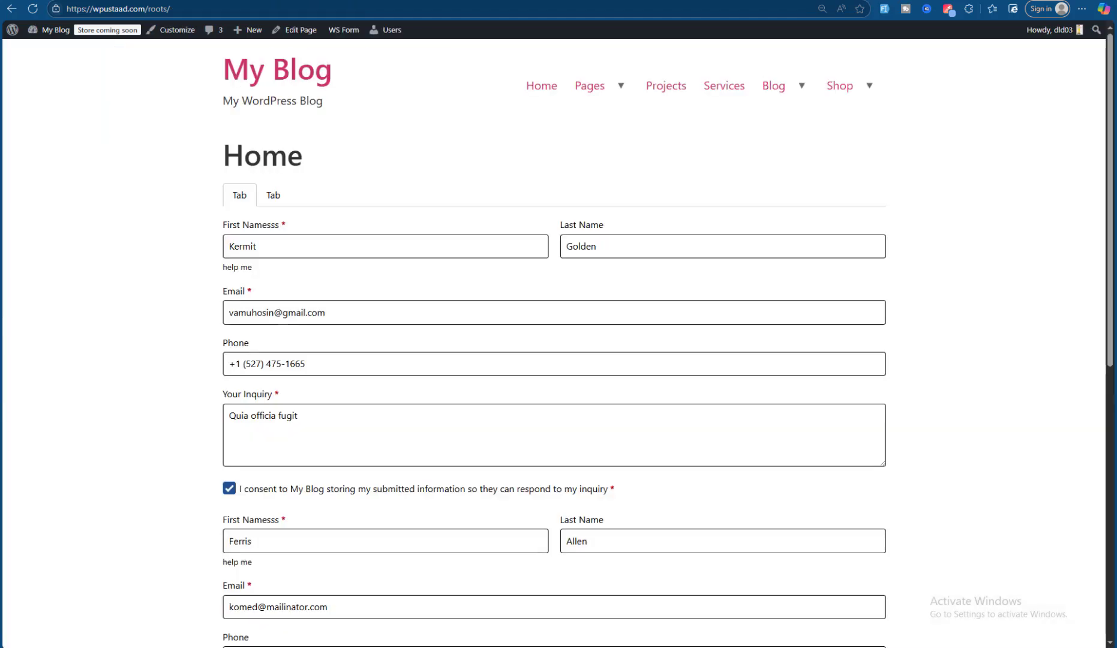
left_click(11, 8)
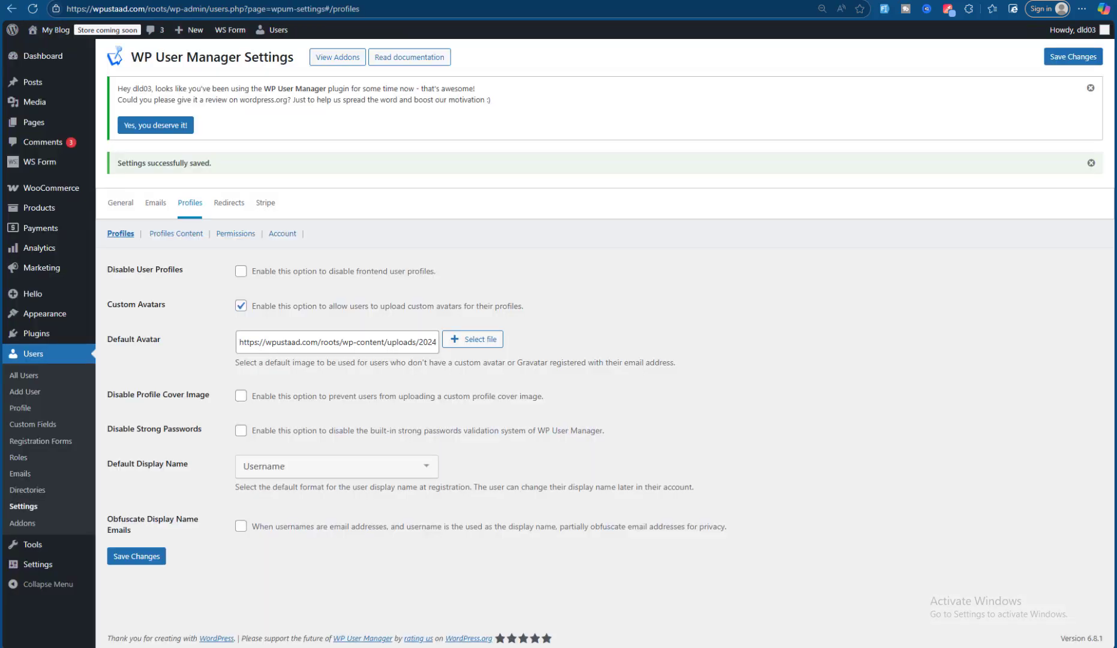
Step: Try saving the Profiles settings with Disable Profile Cover Image enabled, and clear the option again
left_click(240, 396)
left_click(137, 557)
left_click(240, 396)
Step: Enable Disable Strong Passwords, set Default Display Name to First and last name, and save the Profiles settings
left_click(242, 433)
left_click(258, 468)
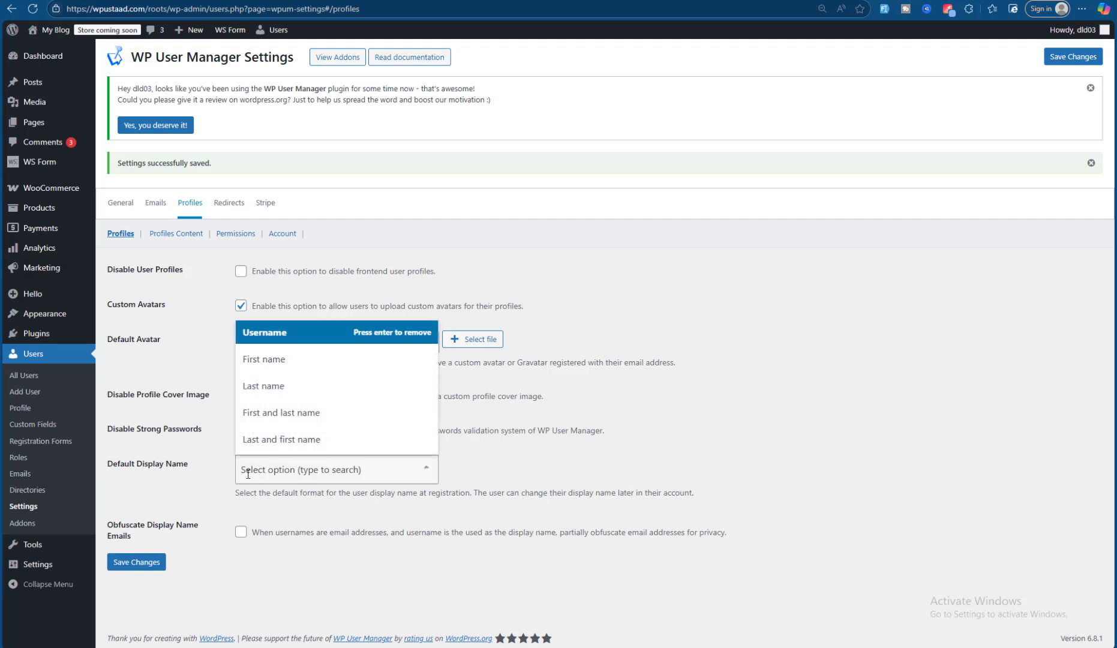
left_click(256, 427)
left_click(137, 558)
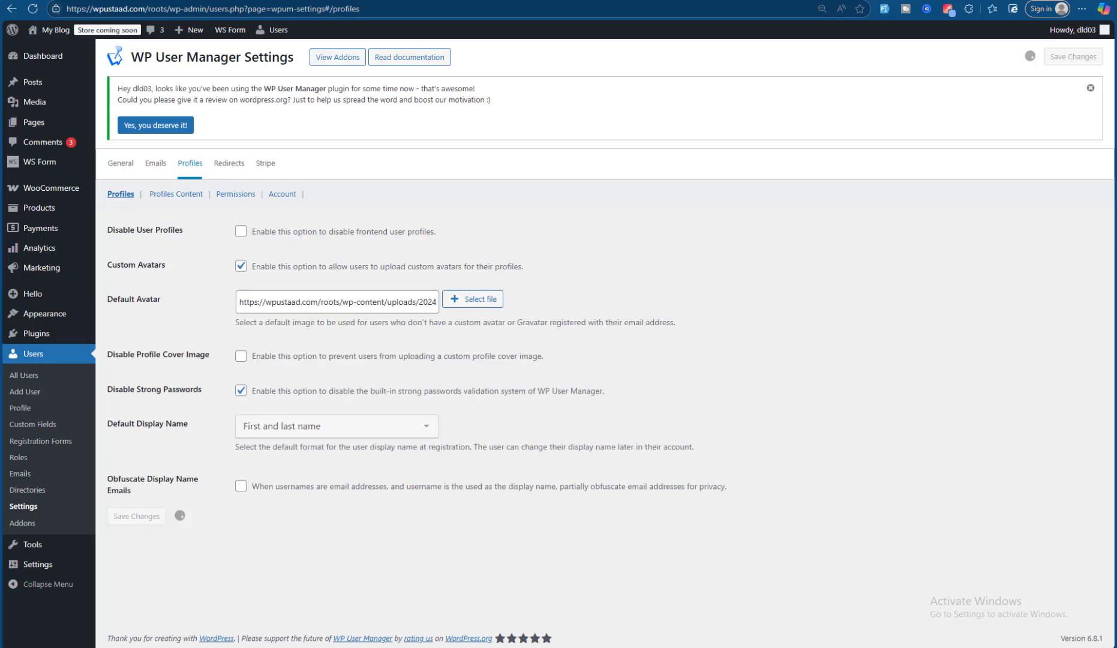
Step: Reload the front-end Account page to check its profile settings, and return to the plugin's Profiles settings
left_click(418, 1)
key("ctrl+r")
key("ctrl+e")
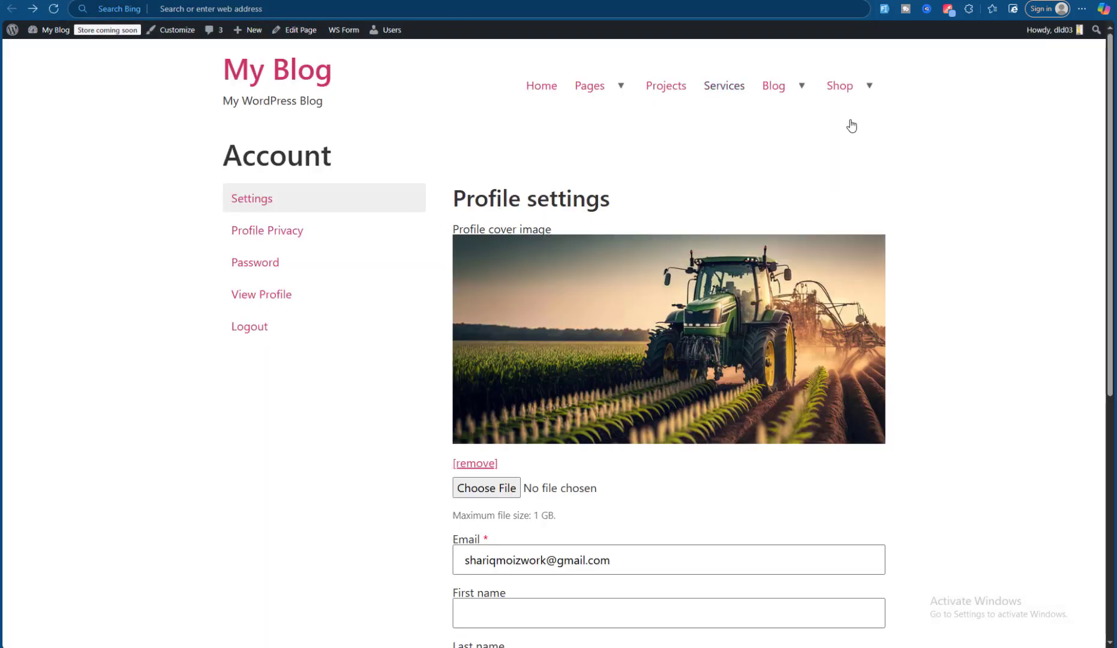
left_click(288, 2)
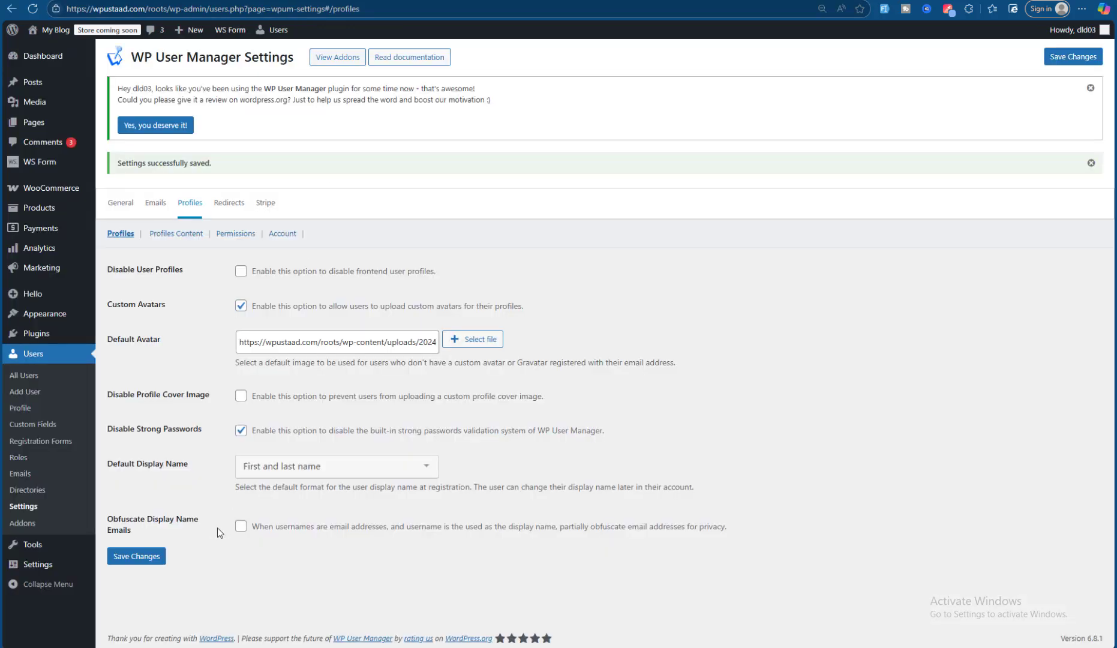
Step: Examine the Profiles Content options for posts and comments, and switch back to the front-end Account page
left_click(188, 233)
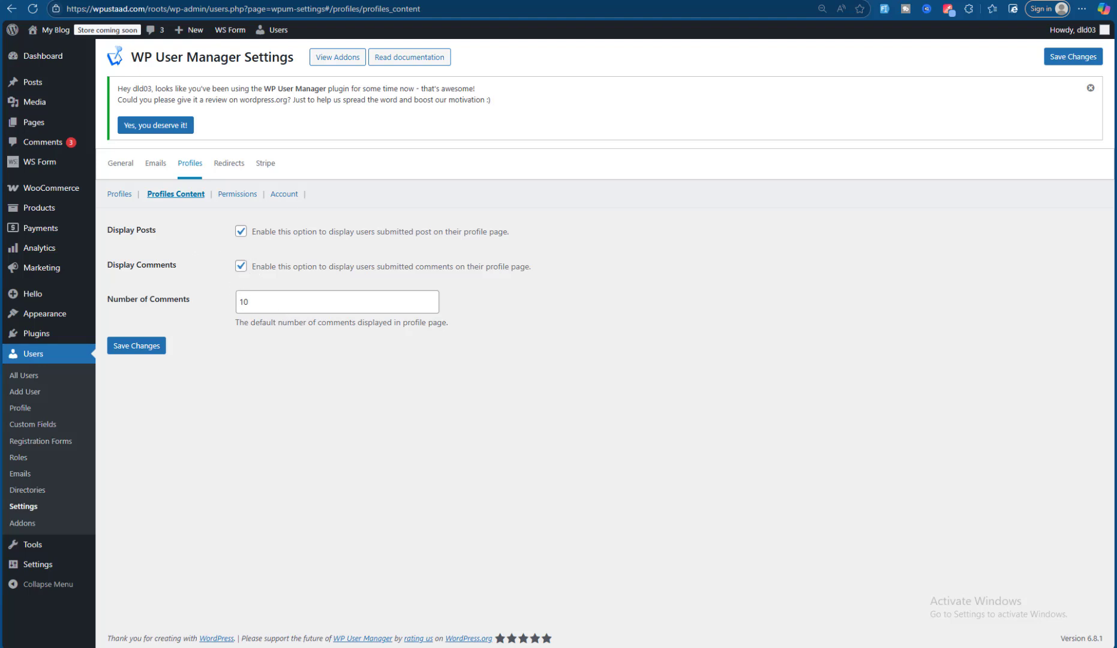
left_click(344, 0)
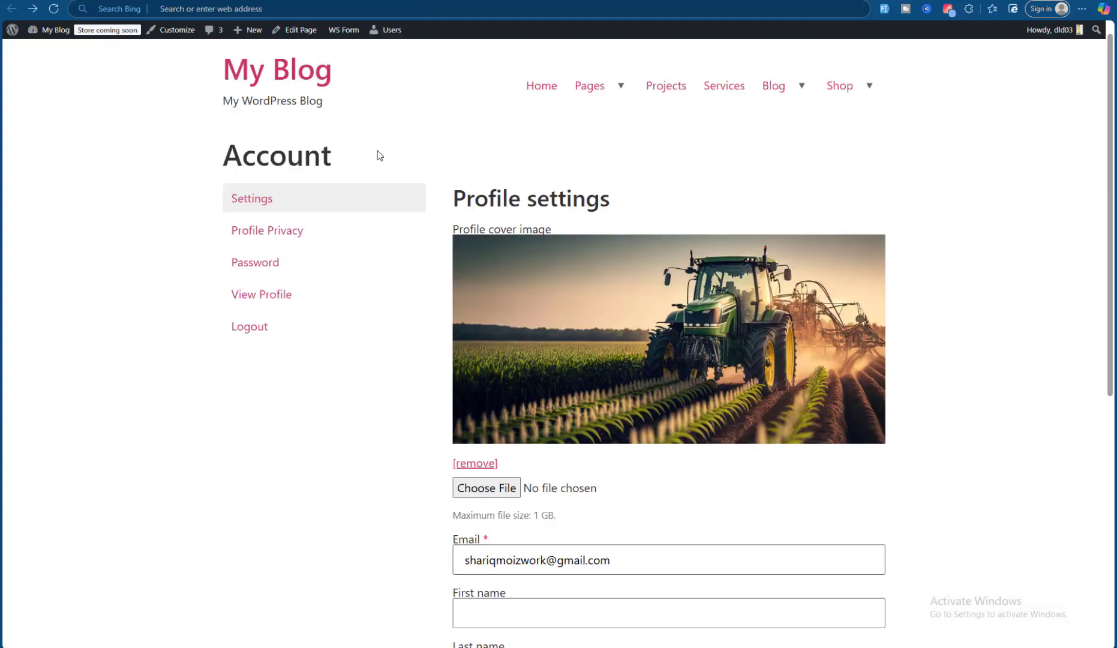
left_click(296, 233)
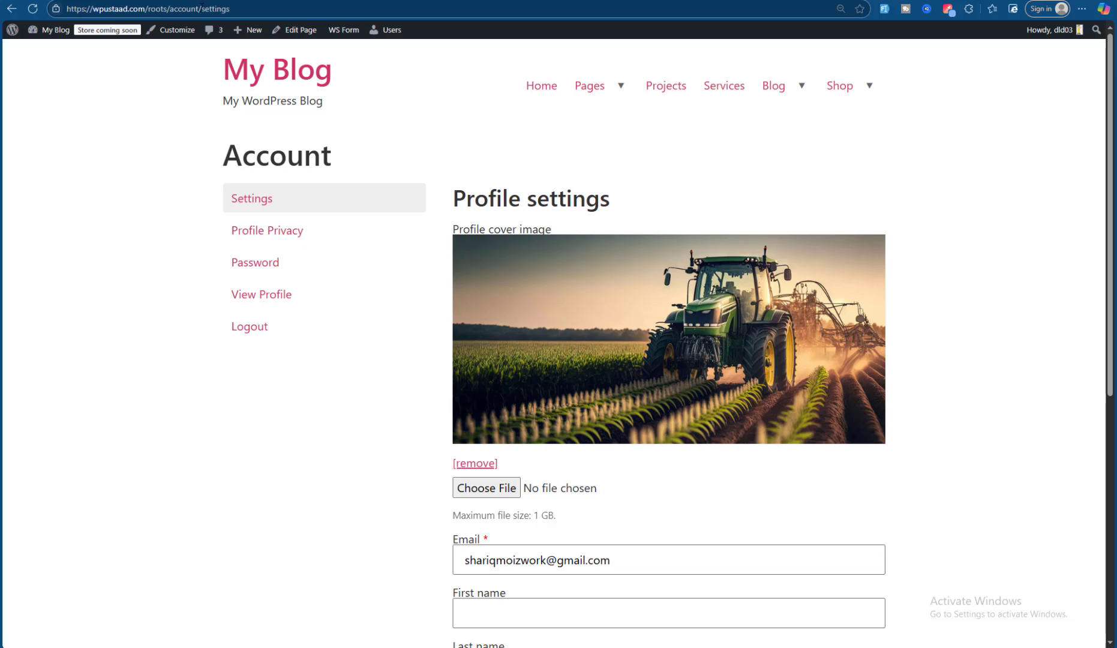
Step: Open the front-end profile page at wpustaad.com/roots/profile/ and look through its sections and primary fields
double_click(216, 8)
key("BackSpace")
key("BackSpace")
key("BackSpace")
key("BackSpace")
key("BackSpace")
key("BackSpace")
key("BackSpace")
key("BackSpace")
key("BackSpace")
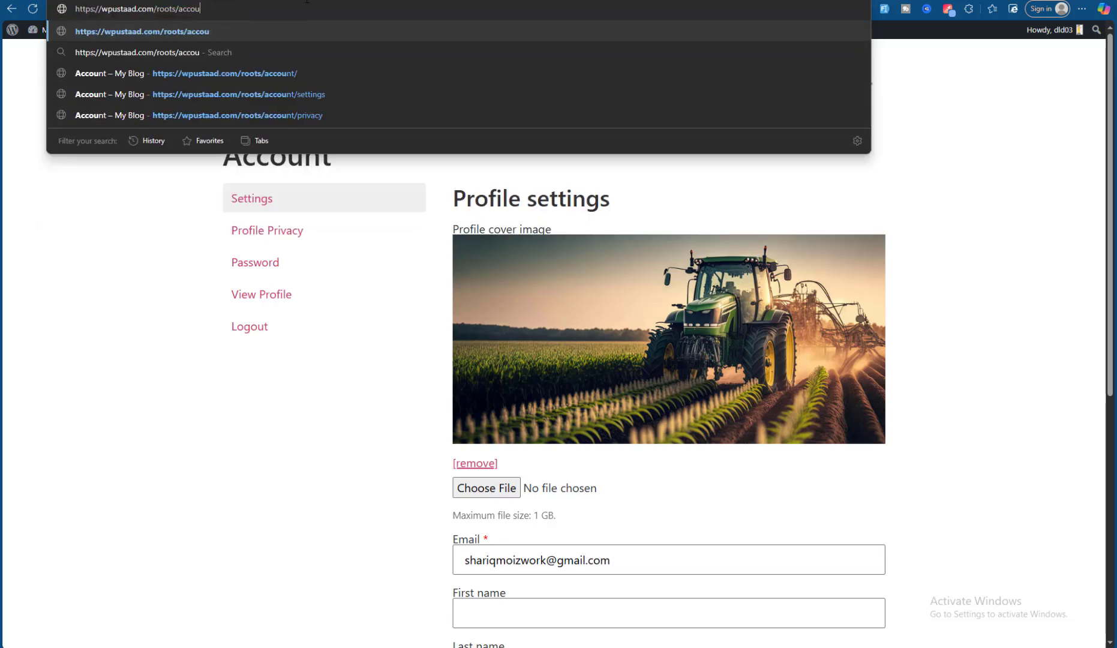
type("pr")
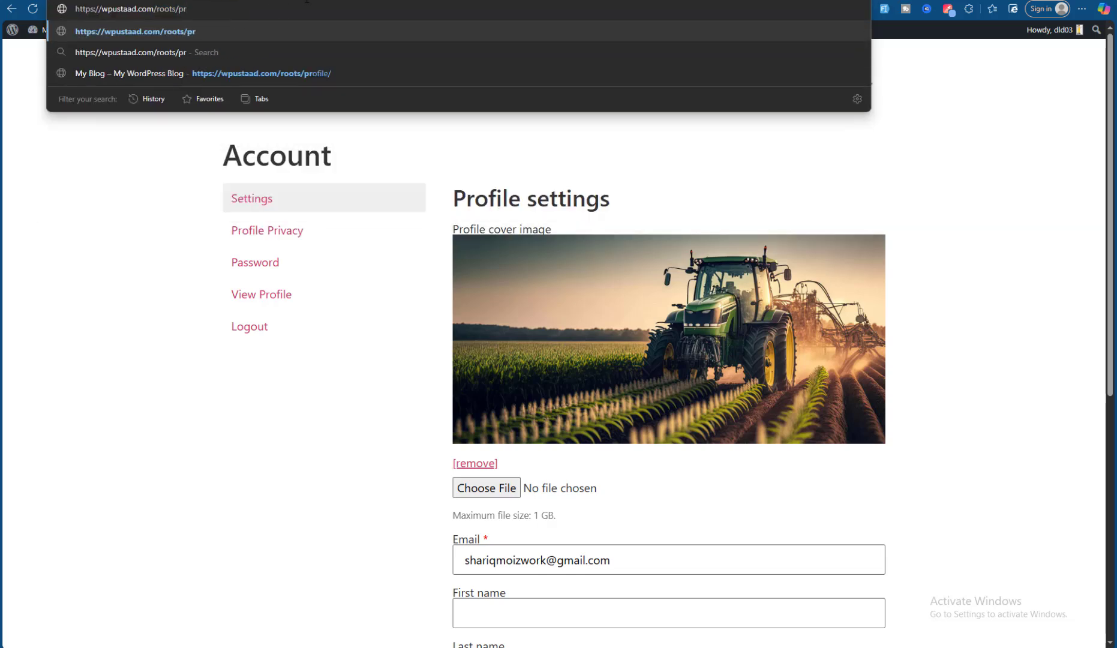
key("Down")
key("Down")
key("Return")
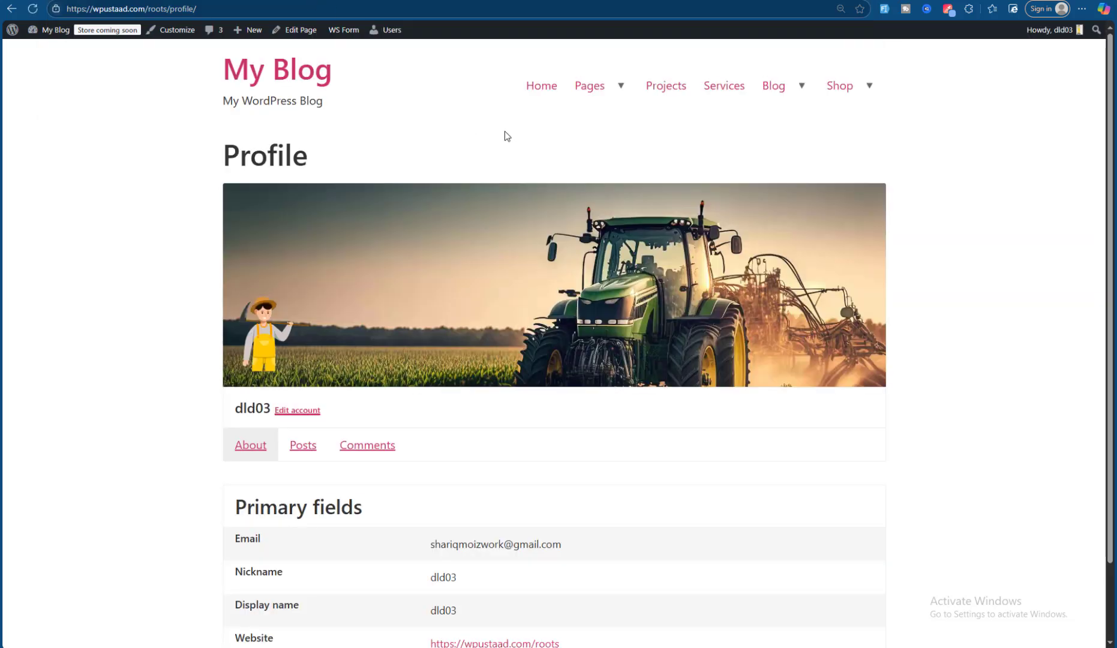
scroll(506, 144, "down", 3)
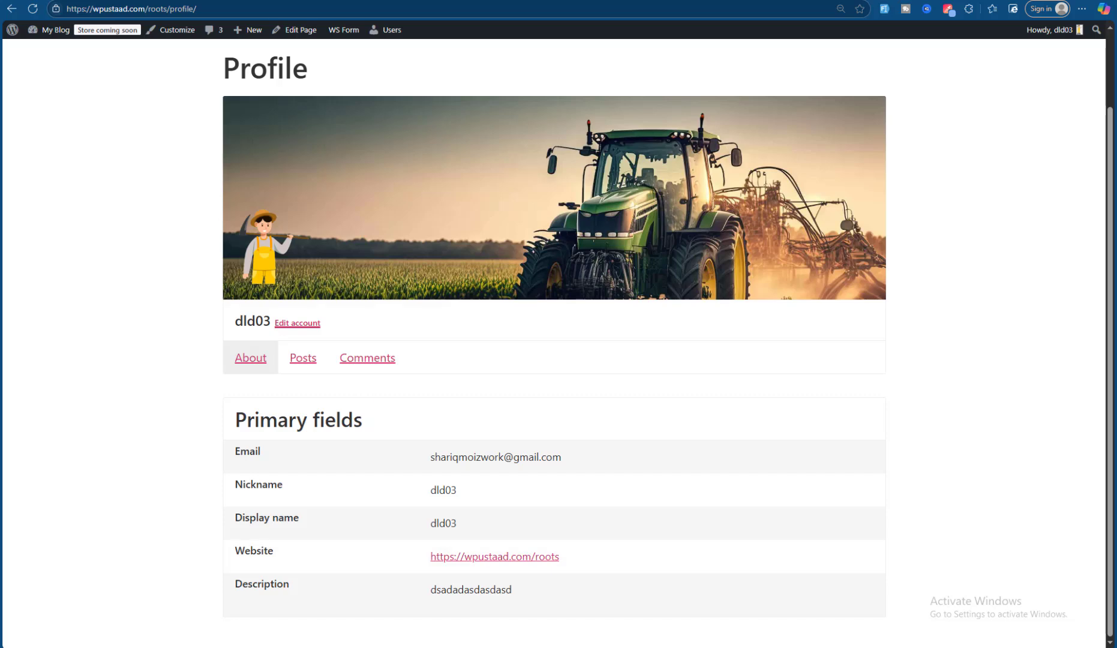
Step: Examine the Profiles Permissions options and compare them with the Profile Privacy page of the front-end account
left_click(168, 1)
left_click(239, 194)
mouse_move(8, 25)
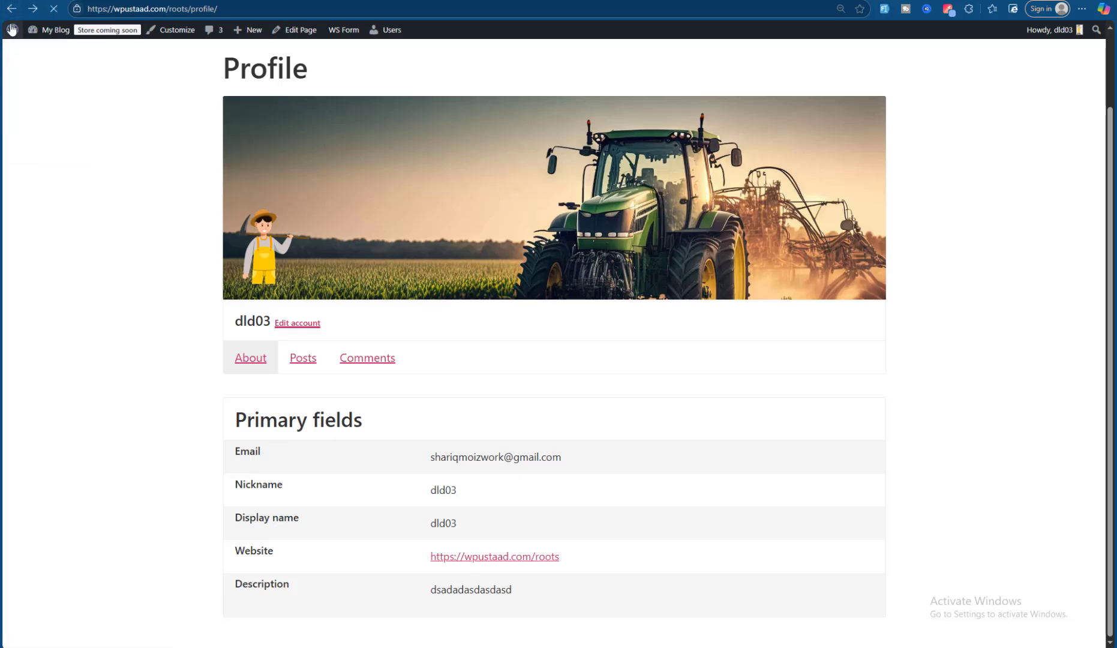
left_click(10, 8)
left_click(10, 9)
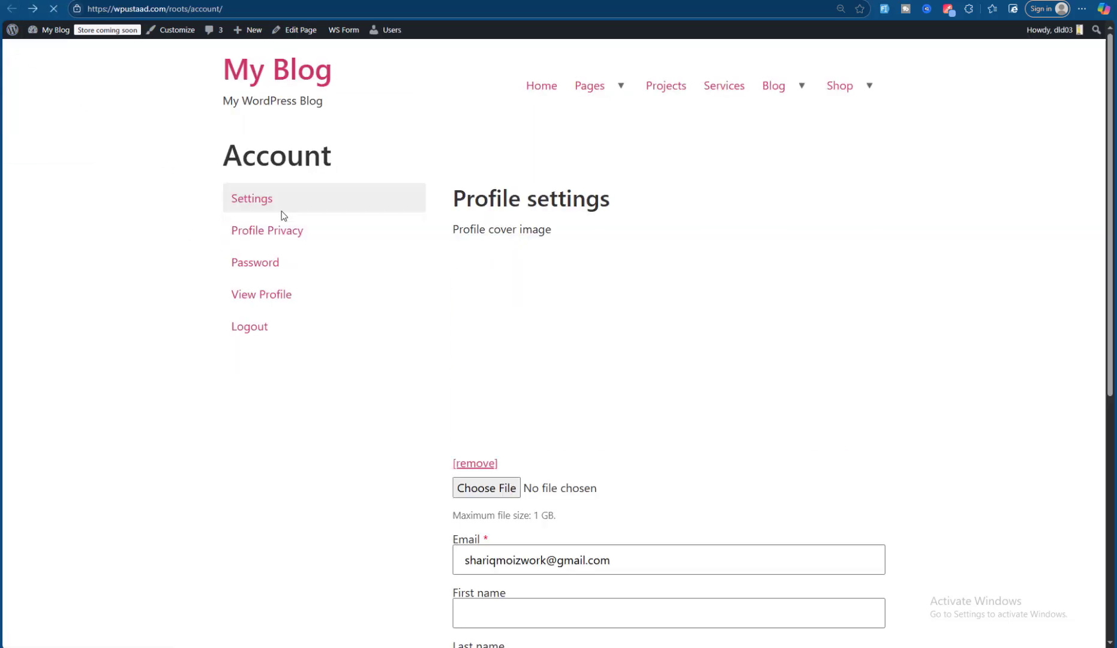
left_click(275, 232)
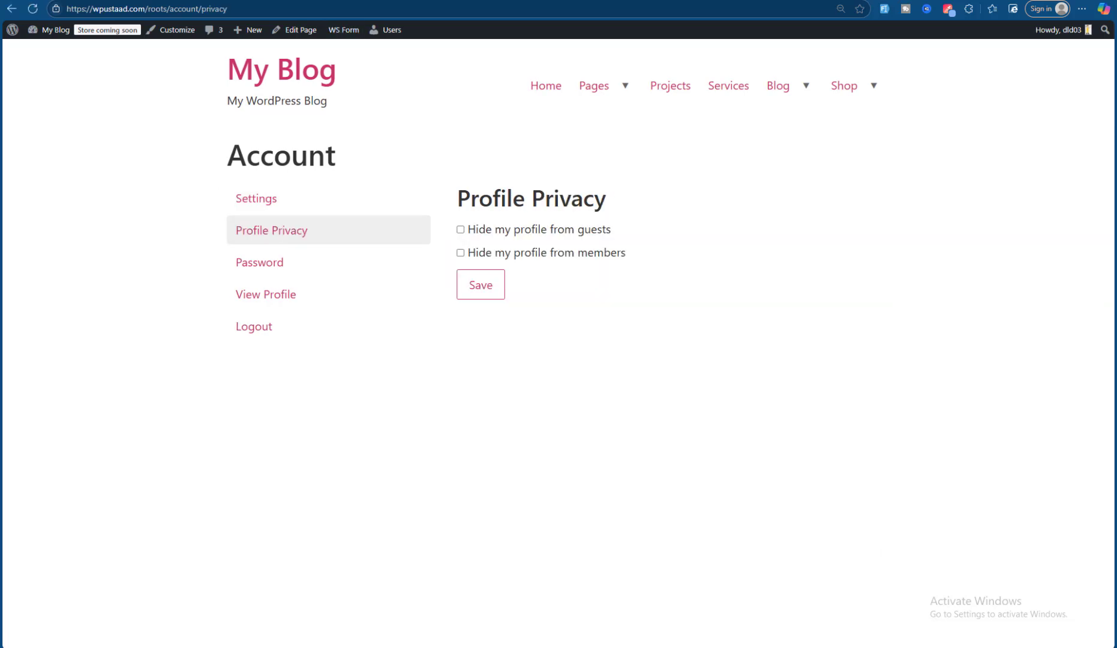
left_click(300, 1)
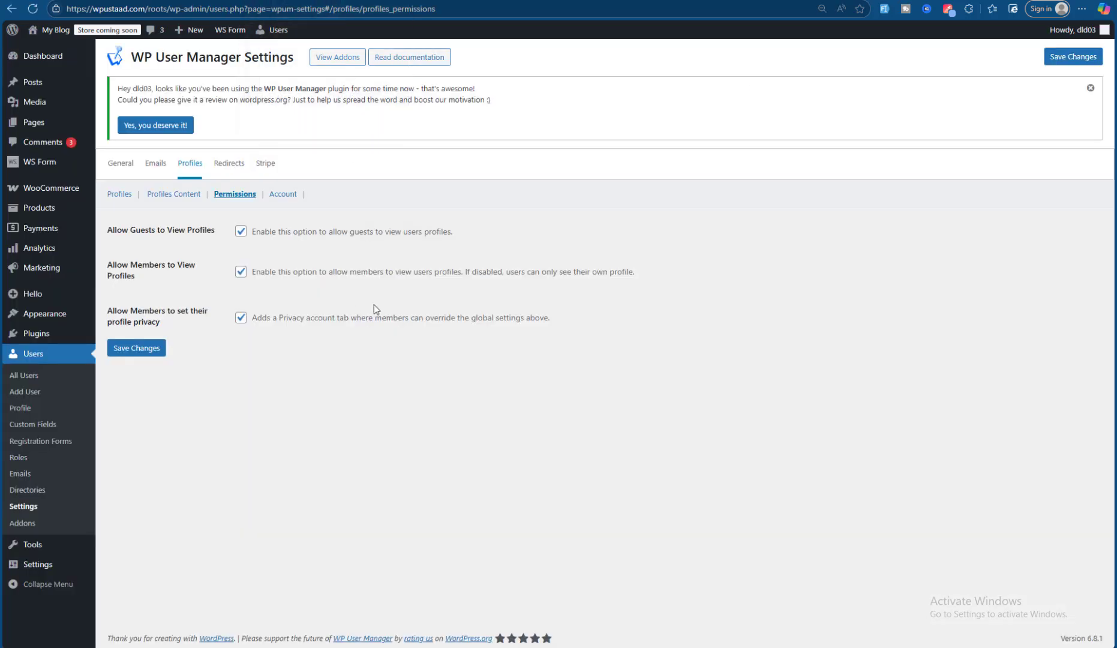
Step: Check the Require Current Password option in the Profiles Account settings and open the Redirects settings
left_click(283, 195)
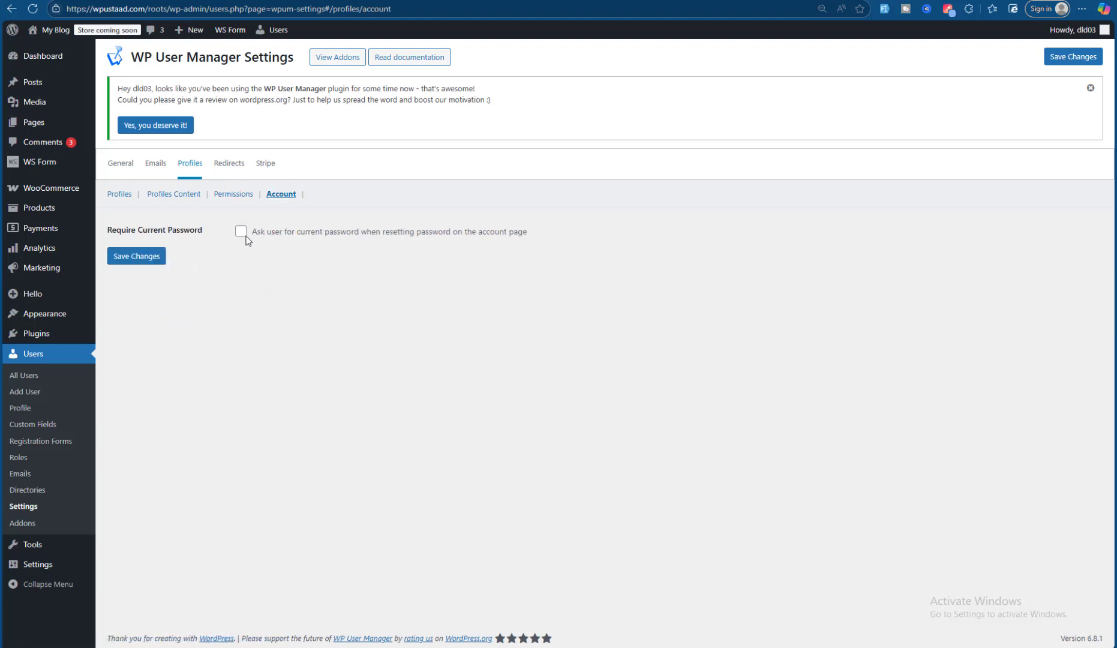
left_click(226, 162)
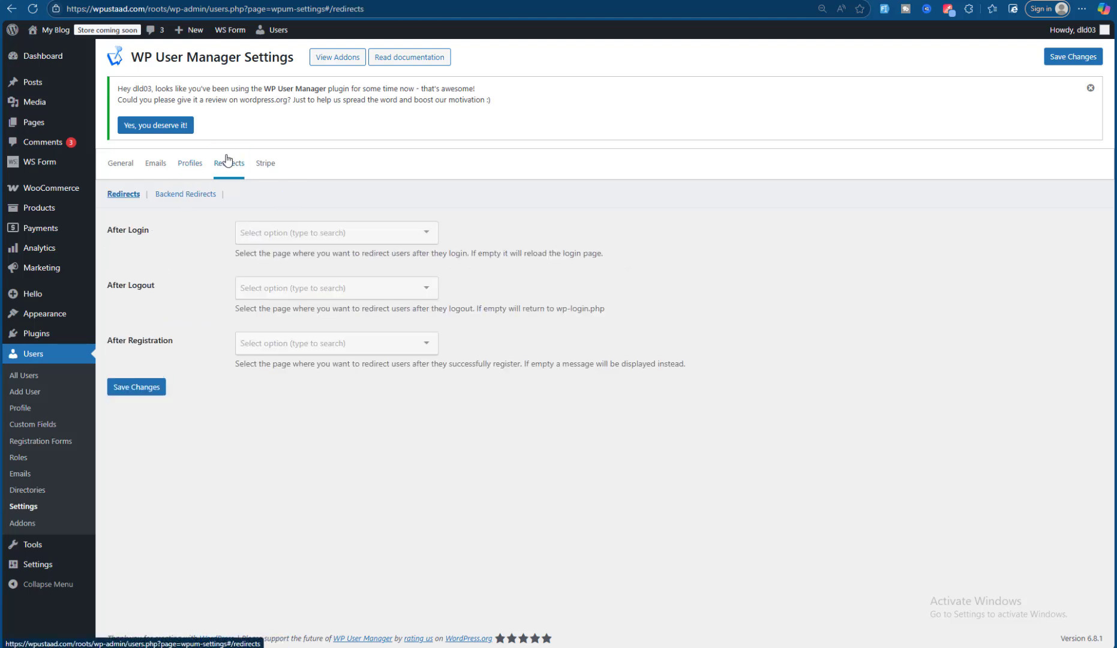
left_click(202, 160)
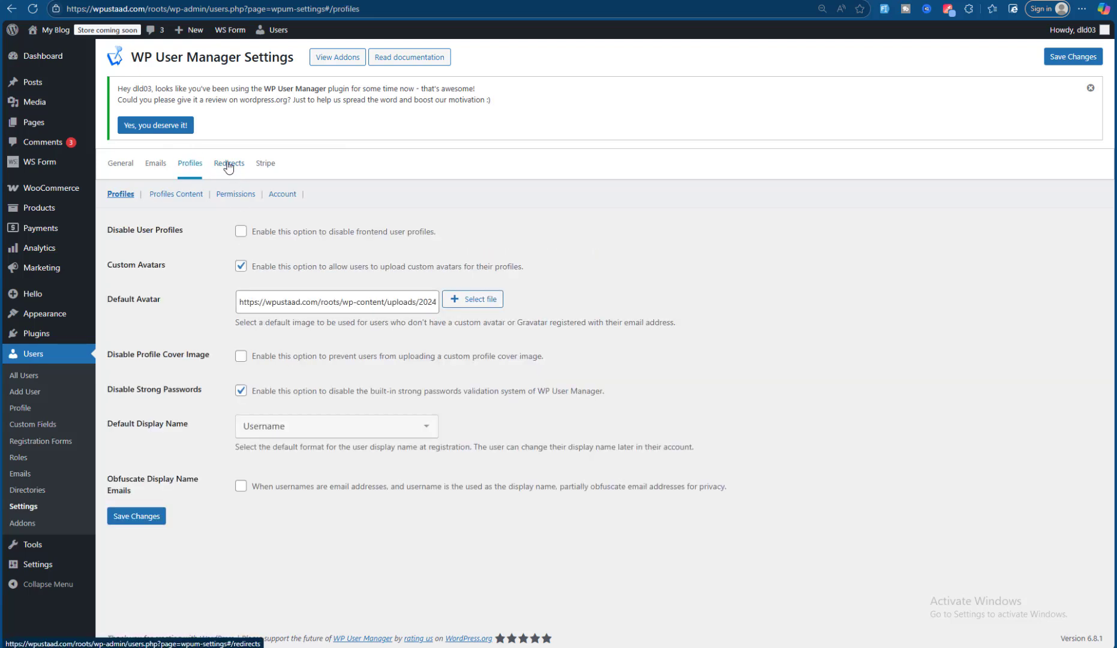
left_click(228, 163)
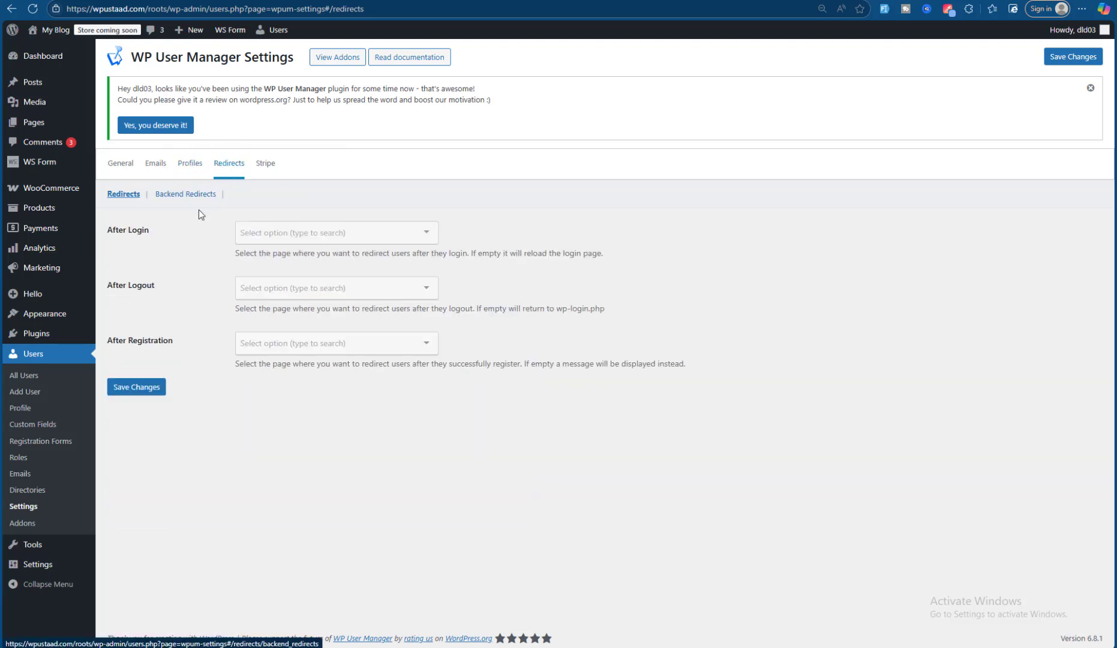
Step: Examine the pages available for the After Login, After Logout and After Registration redirects without selecting any
left_click(292, 232)
left_click(188, 243)
left_click(268, 231)
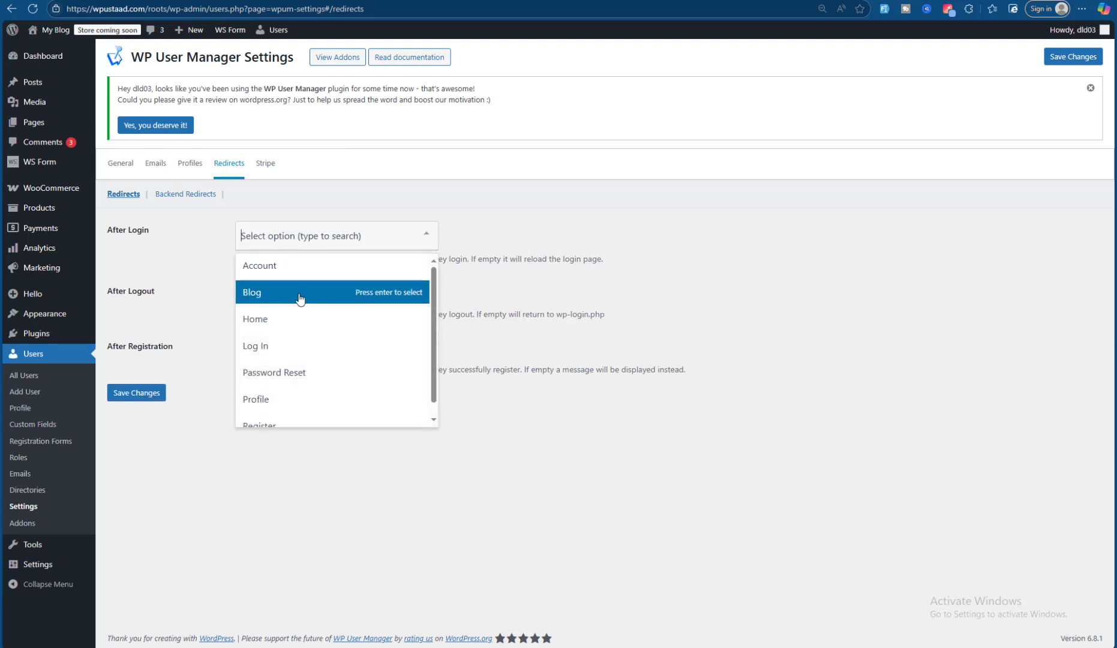
scroll(300, 336, "down", 1)
scroll(301, 336, "up", 1)
left_click(194, 273)
left_click(286, 293)
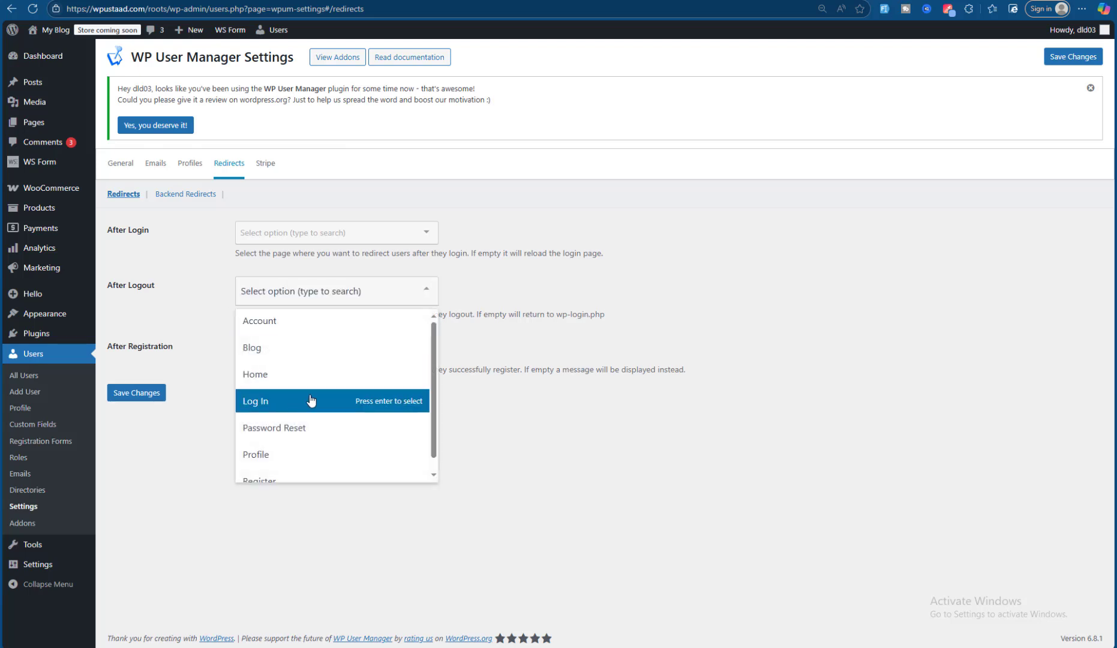
scroll(303, 420, "down", 1)
scroll(312, 423, "up", 1)
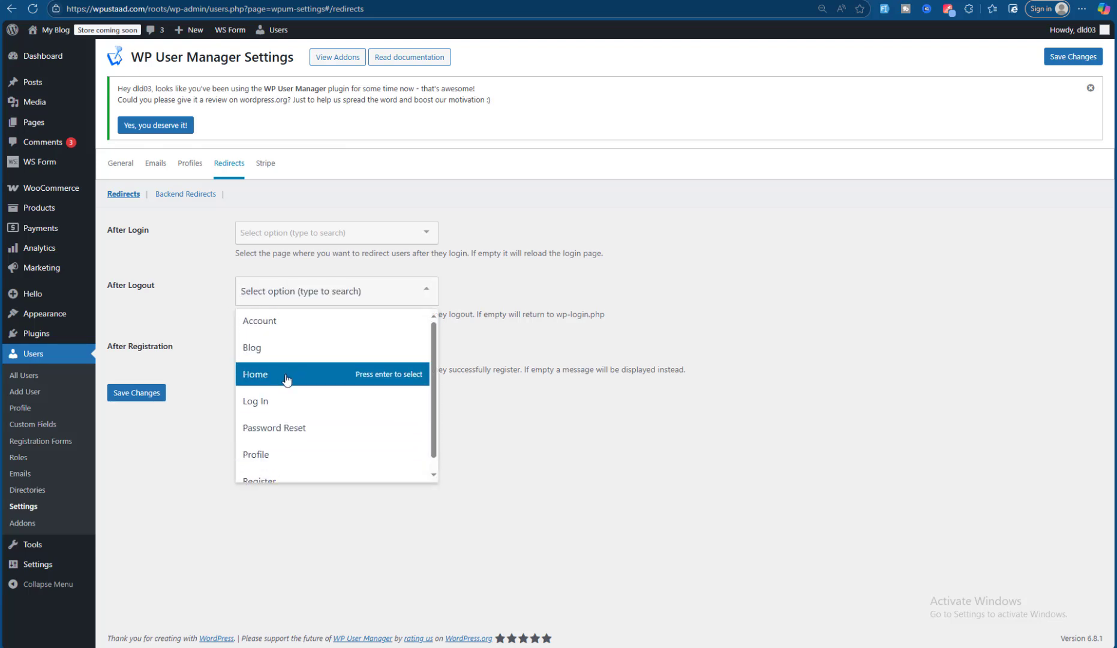
left_click(182, 298)
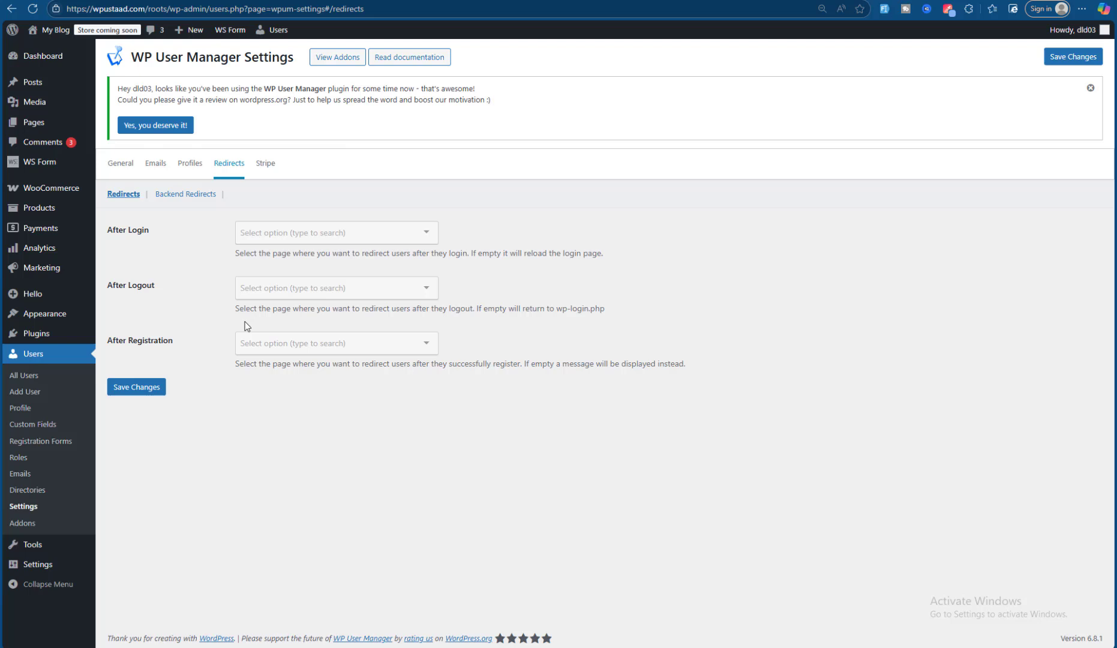
left_click(275, 349)
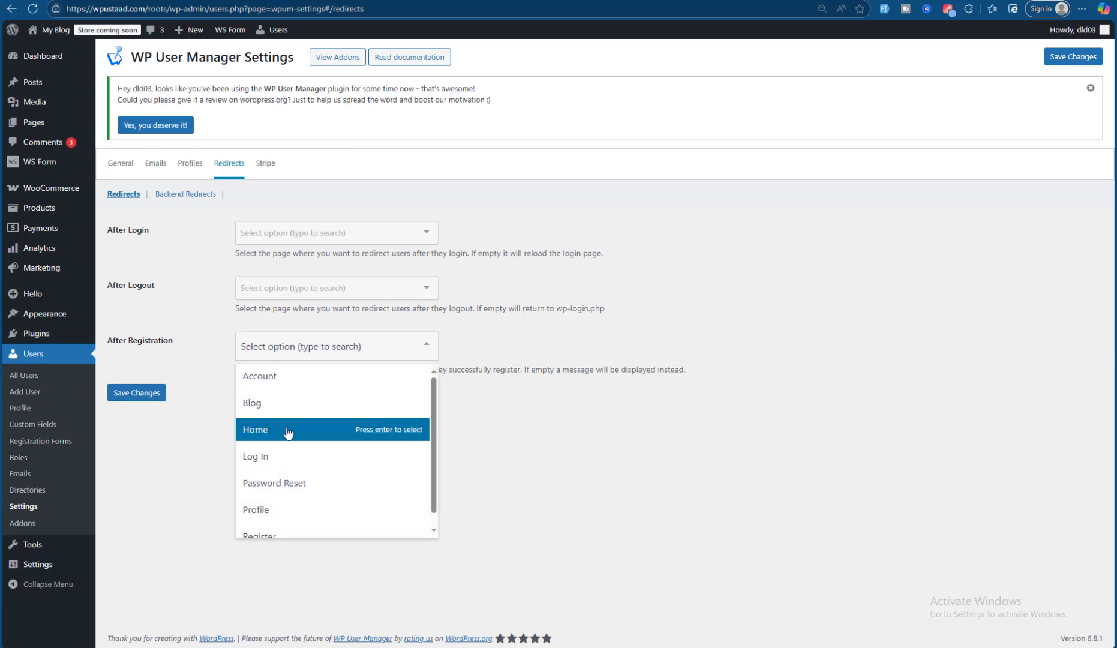
left_click(204, 425)
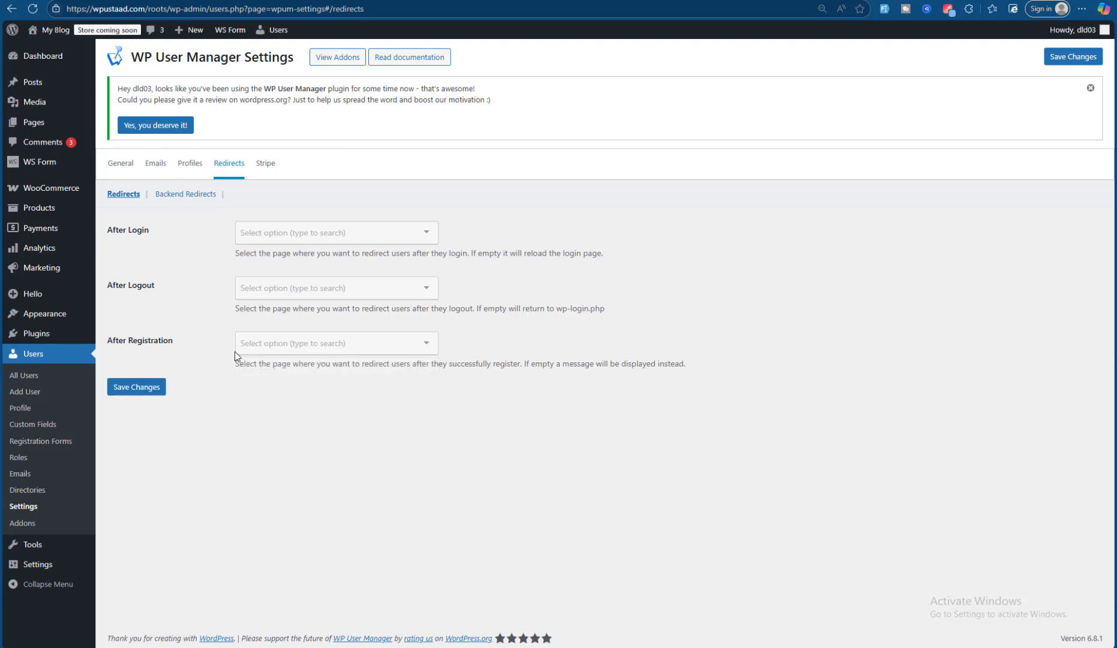
Step: Examine the page choices for the Backend Register, Backend lost password and Backend Profile redirects
left_click(191, 195)
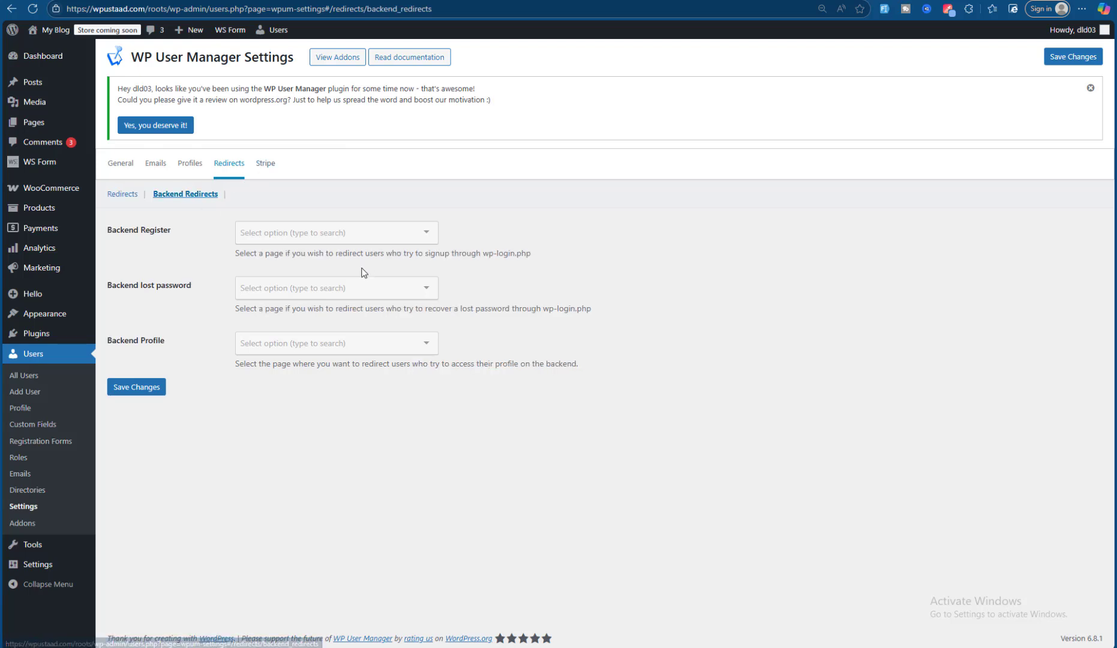
left_click(288, 232)
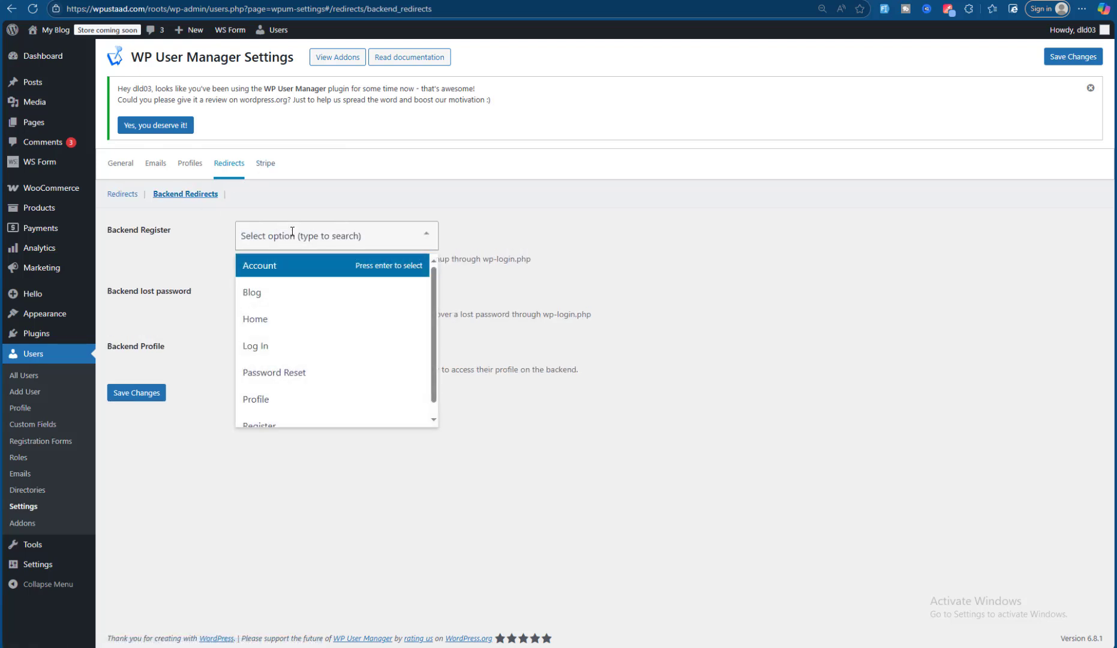
left_click(195, 242)
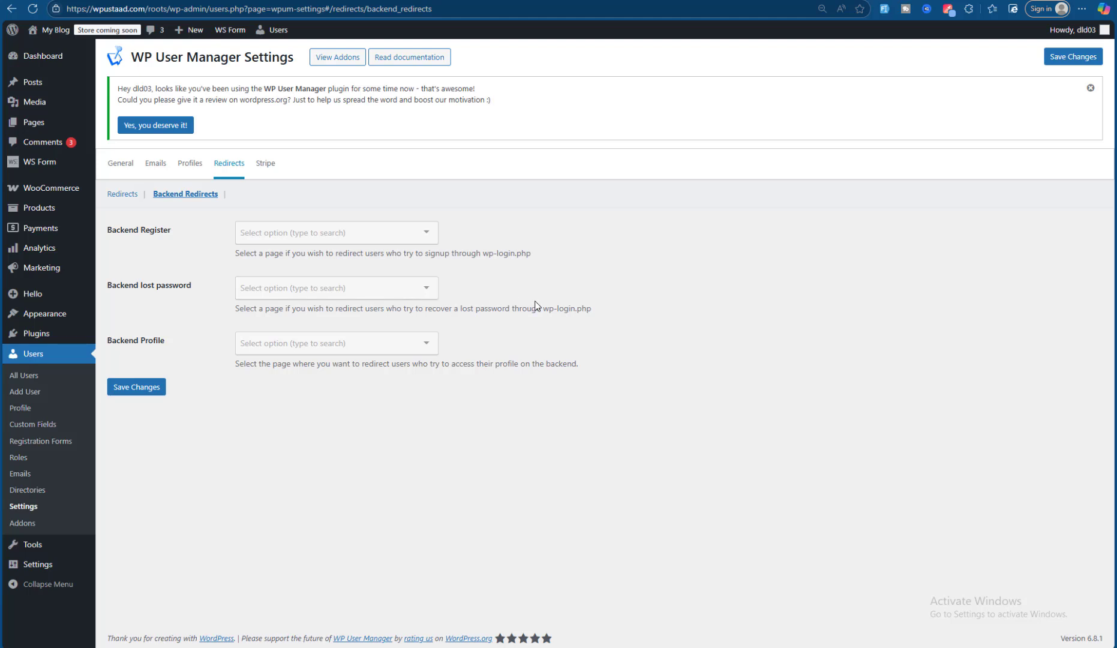
left_click(422, 291)
left_click(422, 291)
left_click(283, 340)
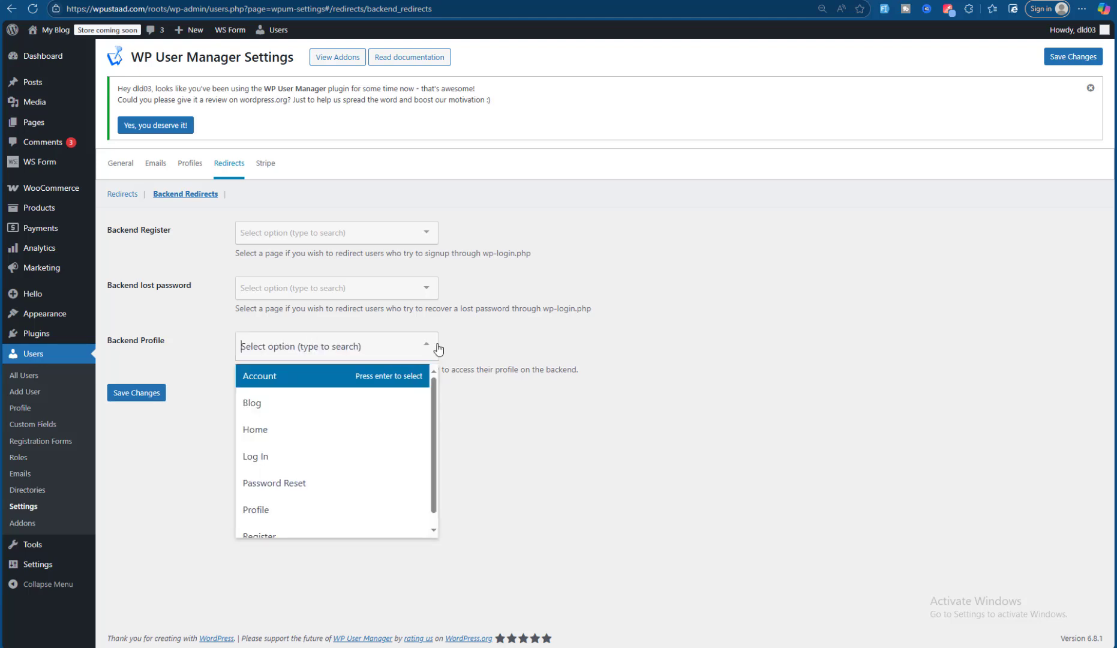
left_click(436, 346)
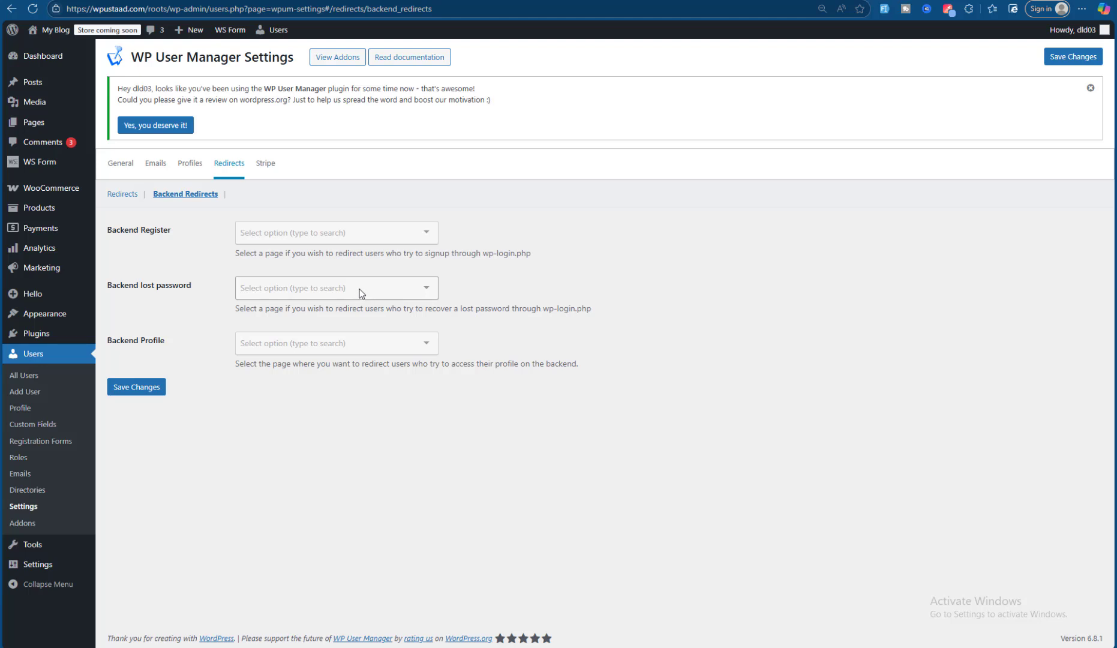
Step: View the Stripe gateway settings and return to the General settings
left_click(266, 168)
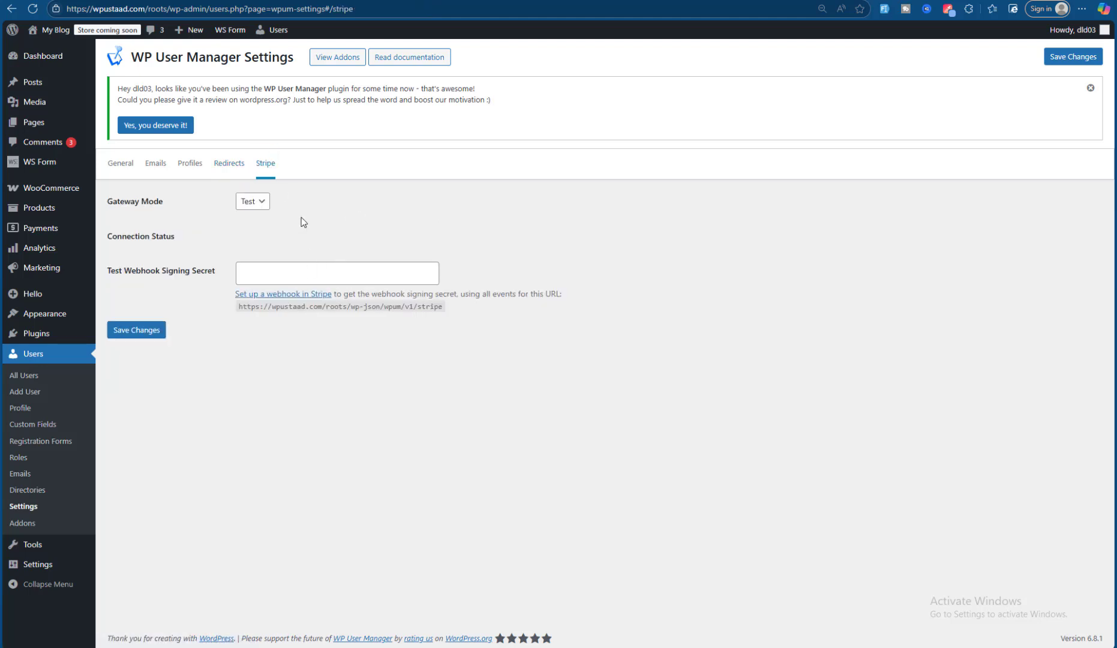
left_click(120, 164)
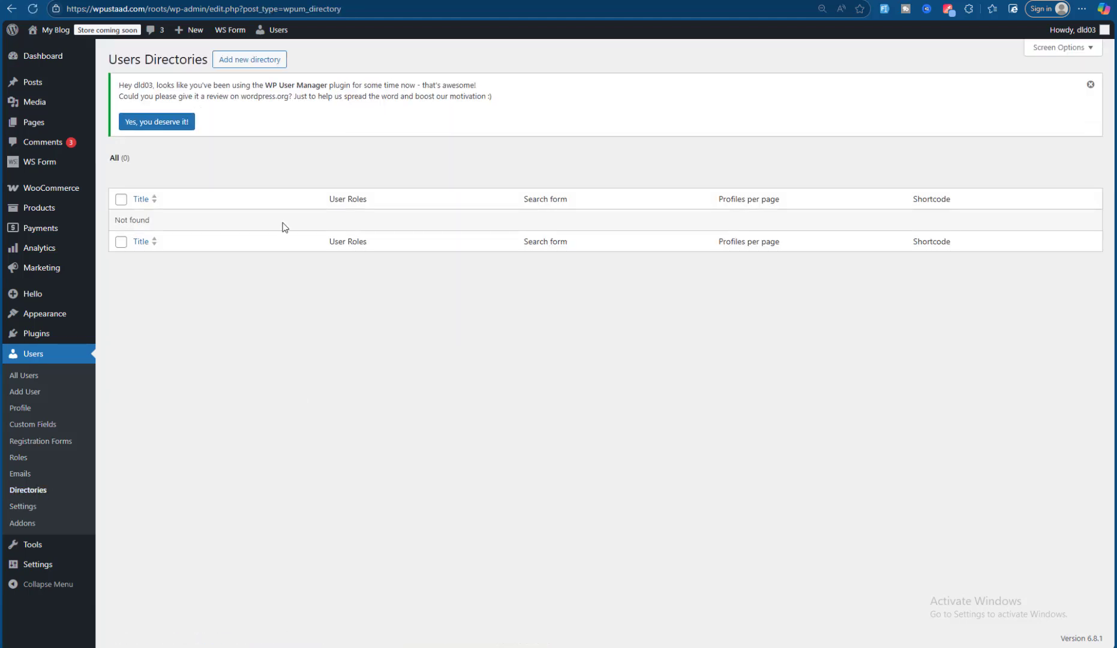
Step: Start a new user directory and look through its general, search and sorting options
left_click(250, 59)
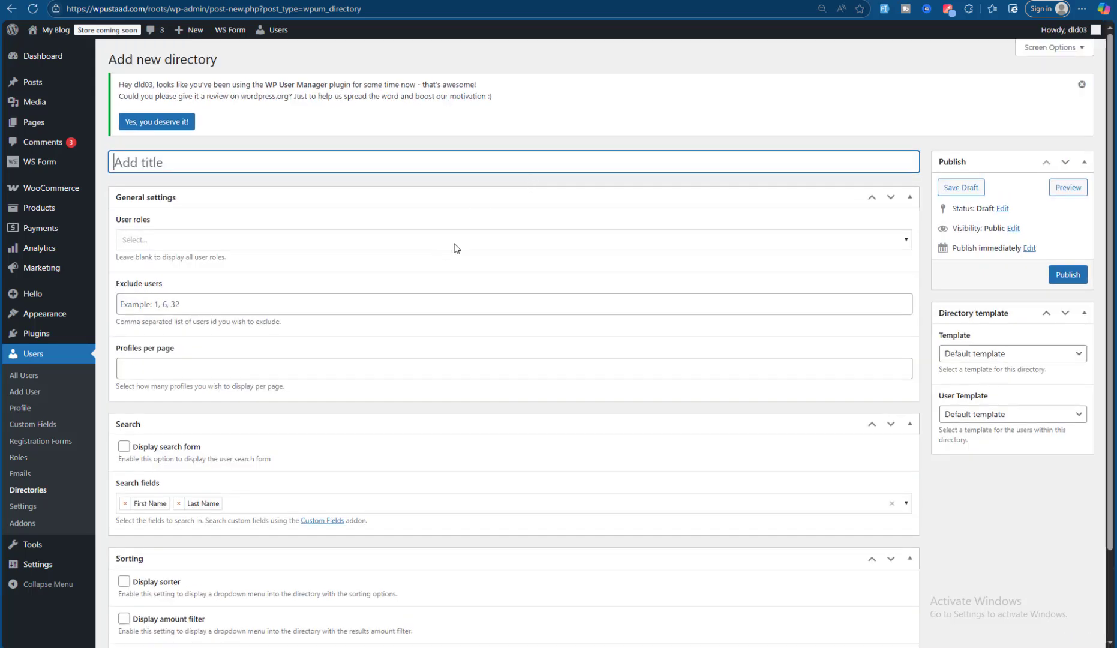
scroll(456, 248, "down", 2)
scroll(456, 248, "up", 2)
left_click(229, 366)
scroll(240, 365, "down", 2)
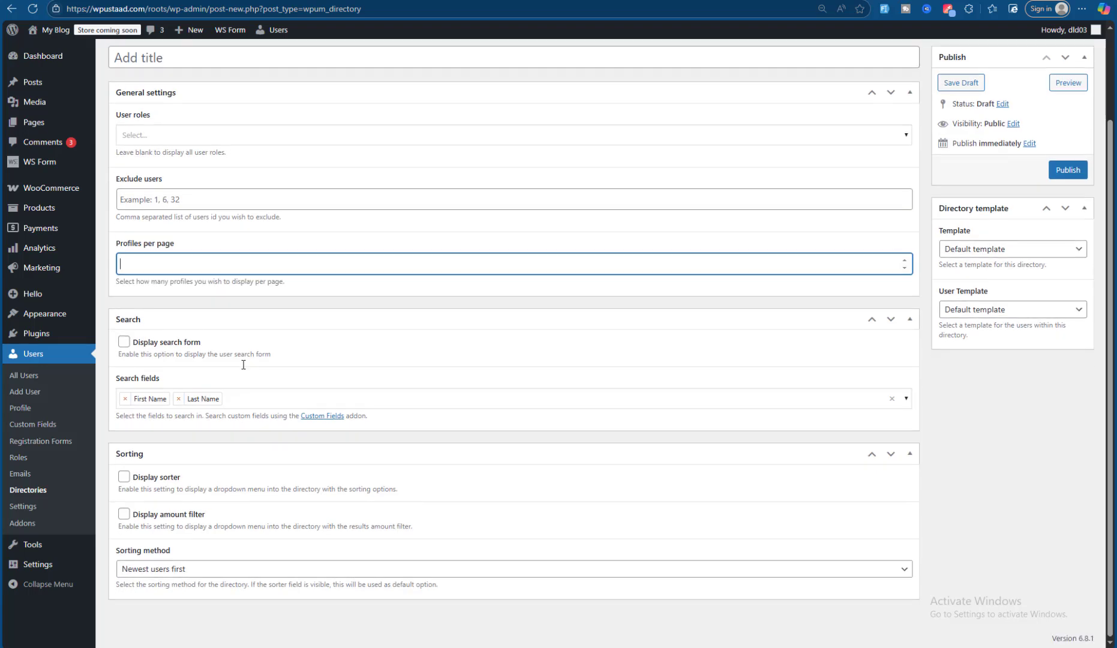
scroll(243, 365, "up", 2)
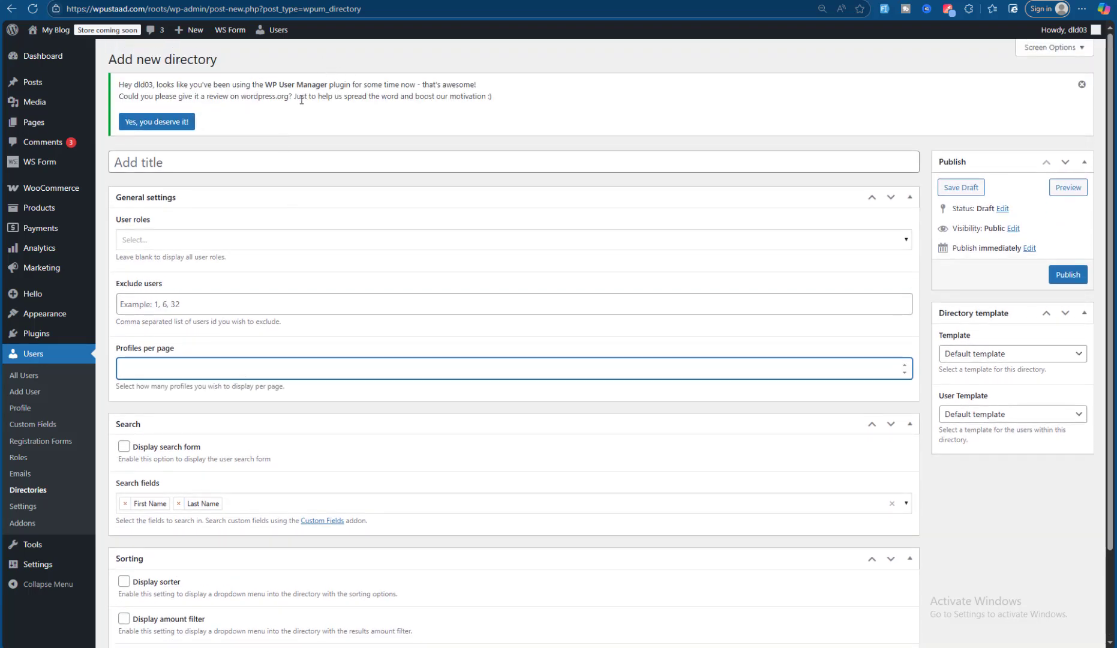